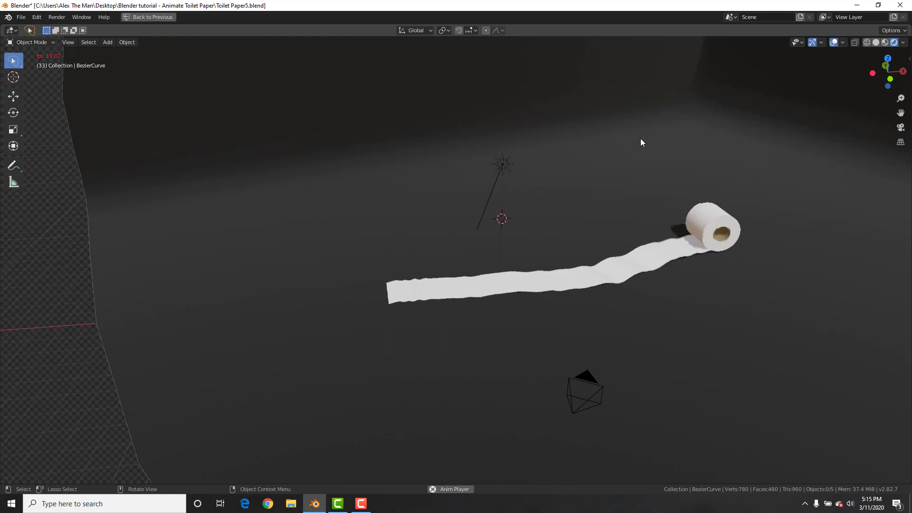
Watch the finished toilet paper roll unroll along its curved path from several angles.
{"action": "middle_click_drag", "start_coordinate": [714, 162], "coordinate": [671, 157], "text": "shift"}
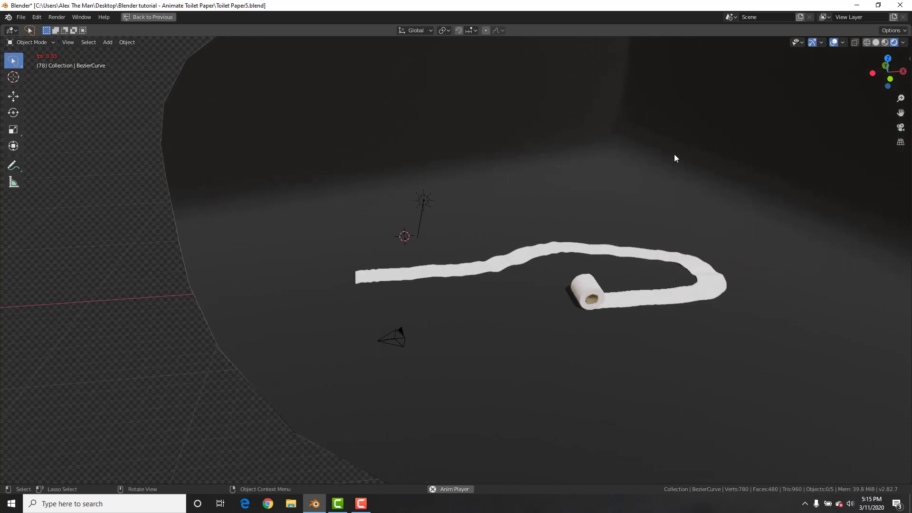
{"action": "scroll", "coordinate": [677, 175], "scroll_direction": "up", "scroll_amount": 3}
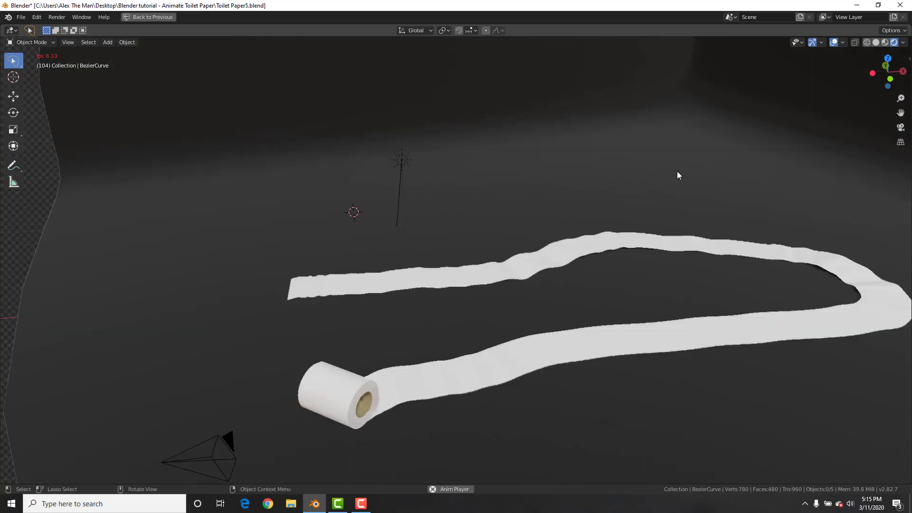
{"action": "scroll", "coordinate": [623, 191], "scroll_direction": "up", "scroll_amount": 4}
{"action": "scroll", "coordinate": [622, 191], "scroll_direction": "down", "scroll_amount": 3}
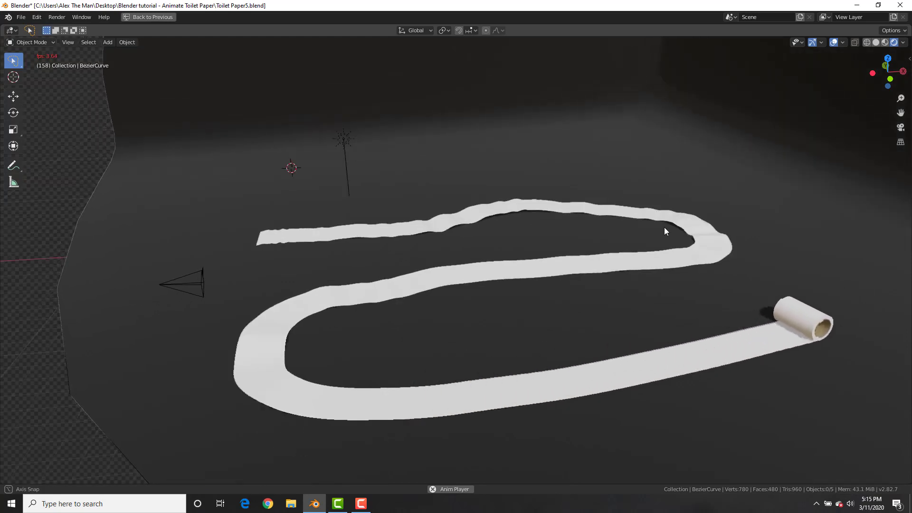
{"action": "middle_click_drag", "start_coordinate": [664, 227], "coordinate": [645, 153]}
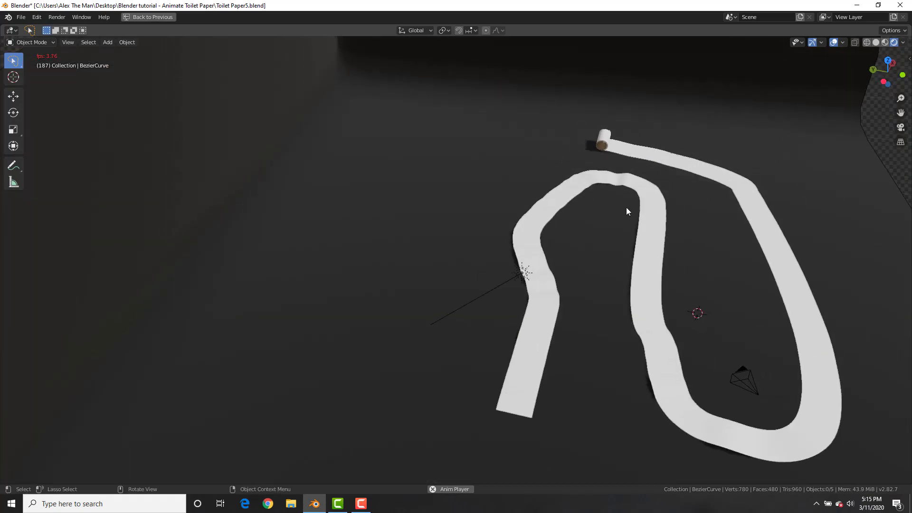
{"action": "middle_click_drag", "start_coordinate": [626, 207], "coordinate": [575, 190]}
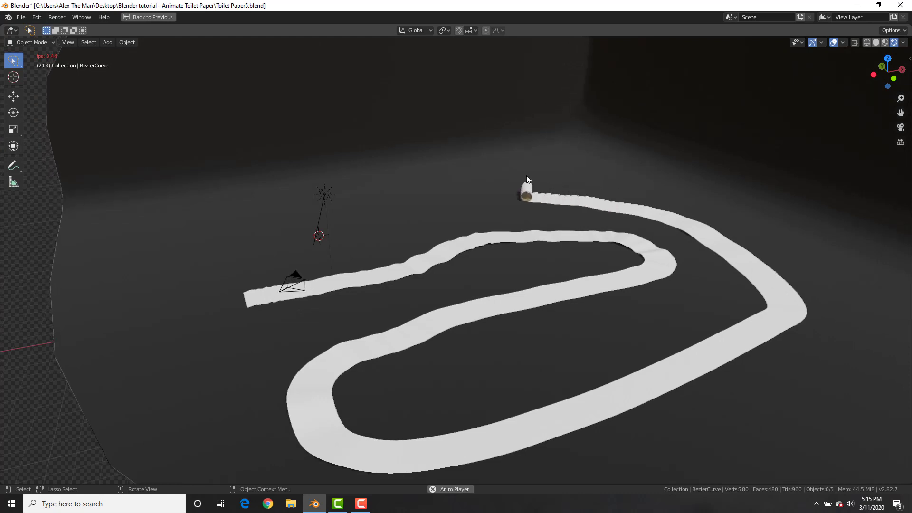
Stop the animation and examine the wavy paper strip up close and as a whole.
{"action": "key", "text": "space"}
{"action": "middle_click_drag", "start_coordinate": [439, 270], "coordinate": [532, 273]}
{"action": "scroll", "coordinate": [407, 313], "scroll_direction": "up", "scroll_amount": 8}
{"action": "scroll", "coordinate": [542, 323], "scroll_direction": "up", "scroll_amount": 2}
{"action": "scroll", "coordinate": [542, 323], "scroll_direction": "up", "scroll_amount": 2}
{"action": "scroll", "coordinate": [532, 273], "scroll_direction": "down", "scroll_amount": 2}
{"action": "middle_click_drag", "start_coordinate": [477, 191], "coordinate": [386, 235]}
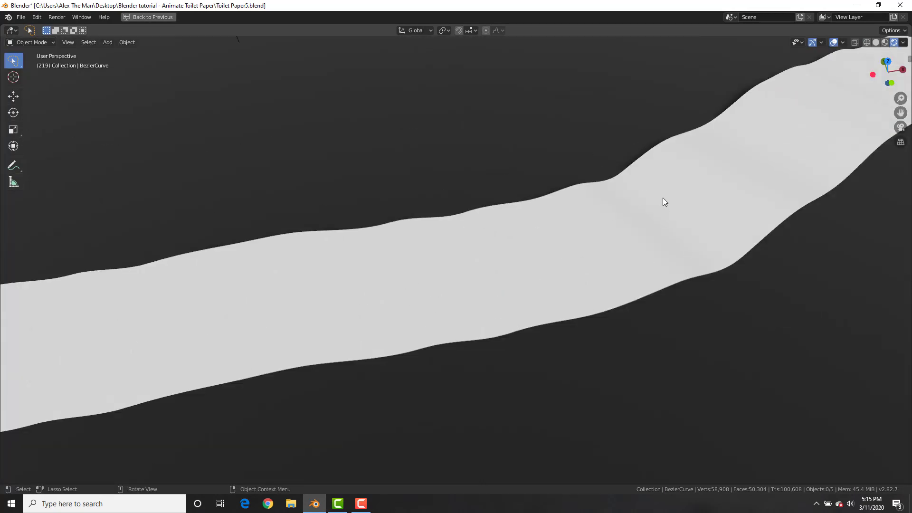
{"action": "scroll", "coordinate": [659, 196], "scroll_direction": "down", "scroll_amount": 10}
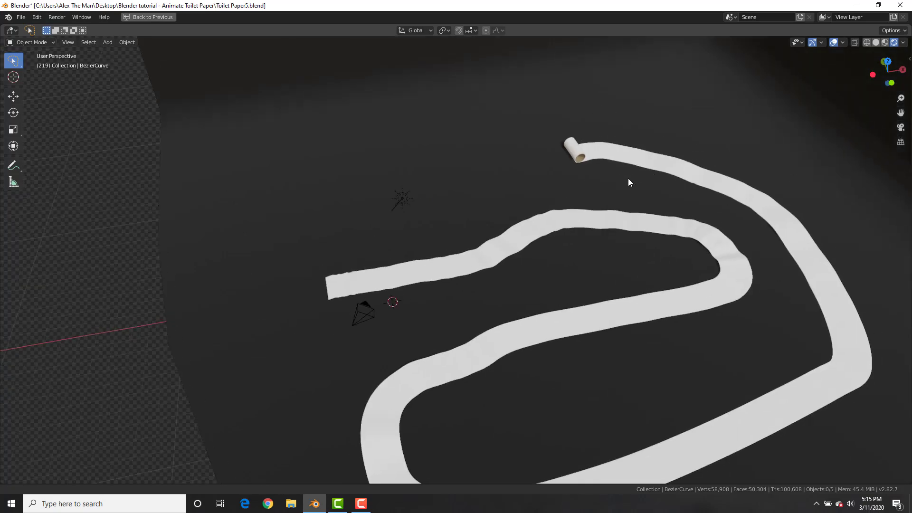
{"action": "middle_click_drag", "start_coordinate": [628, 179], "coordinate": [536, 177]}
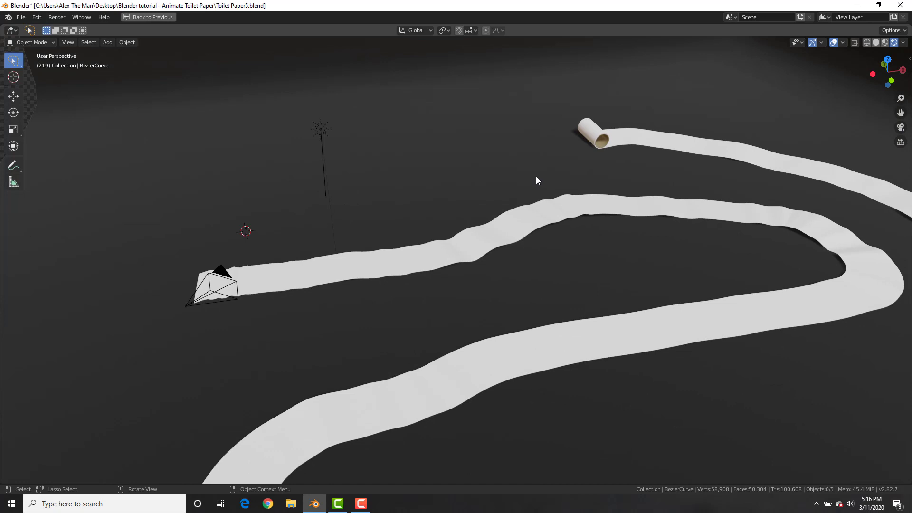
Start a new file without saving the current one and delete the default cube.
{"action": "left_click", "coordinate": [20, 17]}
{"action": "left_click", "coordinate": [116, 27]}
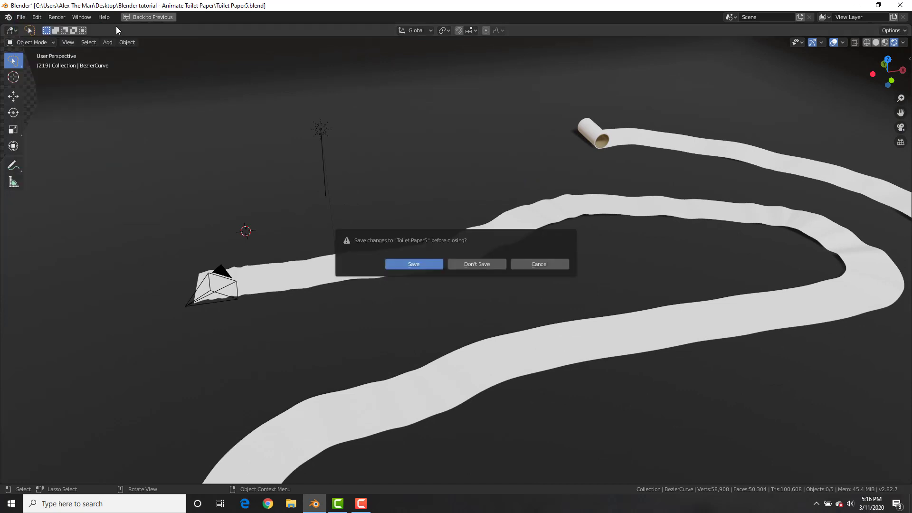
{"action": "left_click", "coordinate": [466, 263]}
{"action": "key", "text": "x"}
{"action": "left_click", "coordinate": [397, 235]}
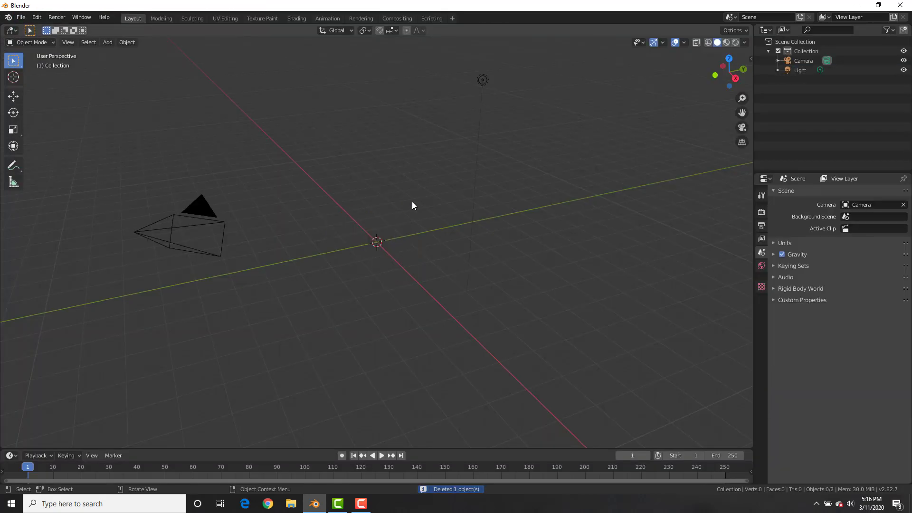
Add a plane mesh at the origin and scale it up uniformly into a large floor.
{"action": "key", "text": "shift+a"}
{"action": "mouse_move", "coordinate": [390, 157]}
{"action": "mouse_move", "coordinate": [361, 144]}
{"action": "left_click", "coordinate": [427, 144]}
{"action": "key", "text": "s"}
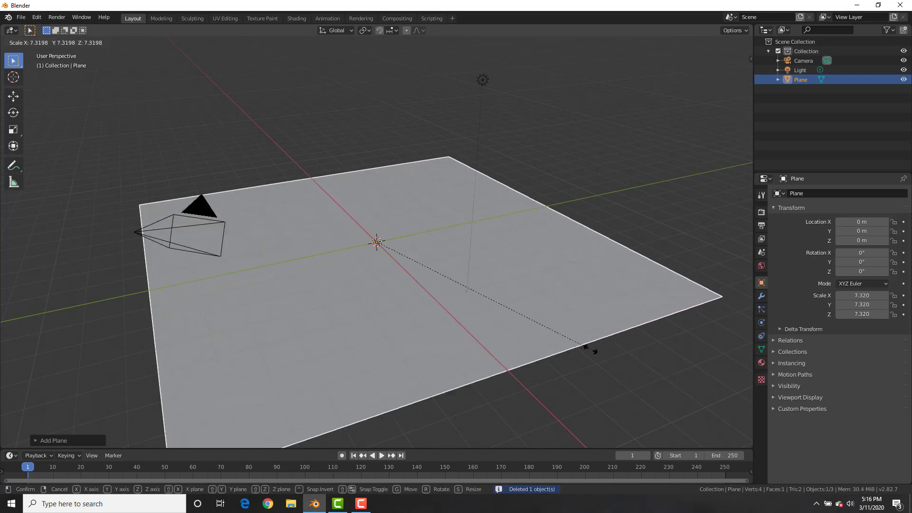
{"action": "left_click", "coordinate": [623, 363]}
Add a cylinder at the origin and rotate it 90° about the X axis so it lies on its side.
{"action": "scroll", "coordinate": [466, 190], "scroll_direction": "up", "scroll_amount": 2}
{"action": "key", "text": "shift+a"}
{"action": "mouse_move", "coordinate": [466, 190]}
{"action": "left_click", "coordinate": [526, 237]}
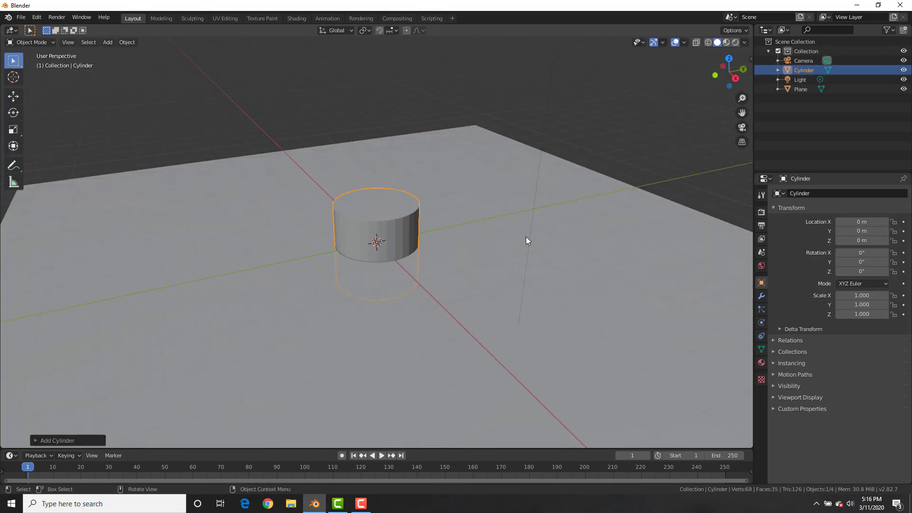
{"action": "type", "text": "r"}
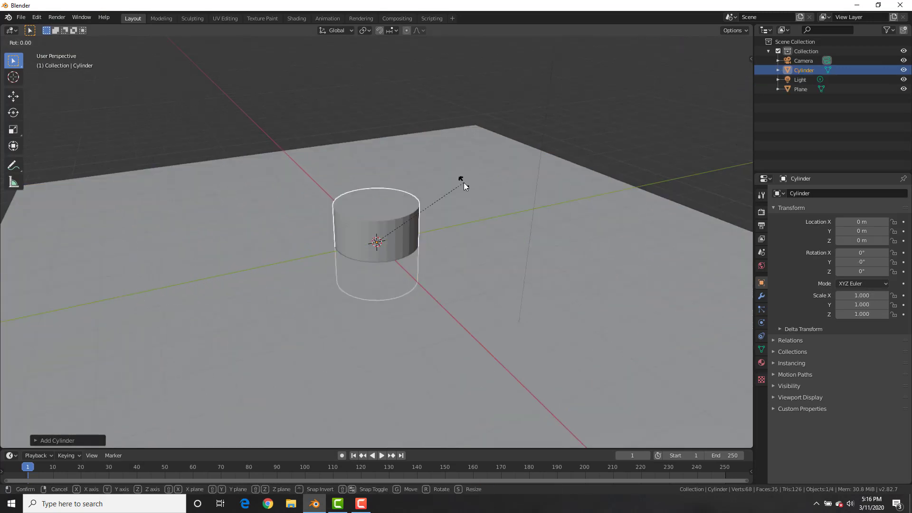
{"action": "type", "text": "x90"}
{"action": "key", "text": "Return"}
Raise the cylinder about 0.95 m along the Z axis to rest on the floor plane.
{"action": "key", "text": "g"}
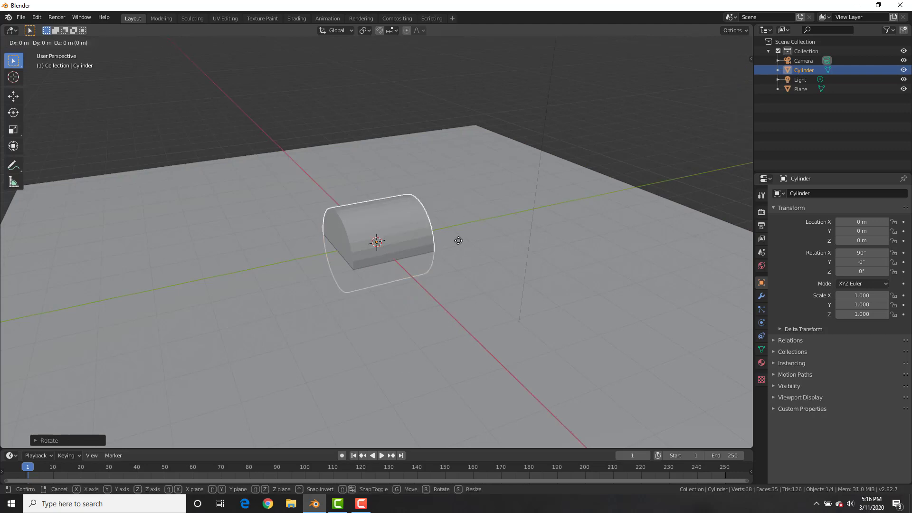
{"action": "key", "text": "z"}
{"action": "left_click", "coordinate": [460, 204]}
{"action": "mouse_move", "coordinate": [461, 203]}
{"action": "middle_mouse_down"}
{"action": "mouse_move", "coordinate": [428, 218]}
{"action": "mouse_move", "coordinate": [454, 211]}
{"action": "middle_mouse_up"}
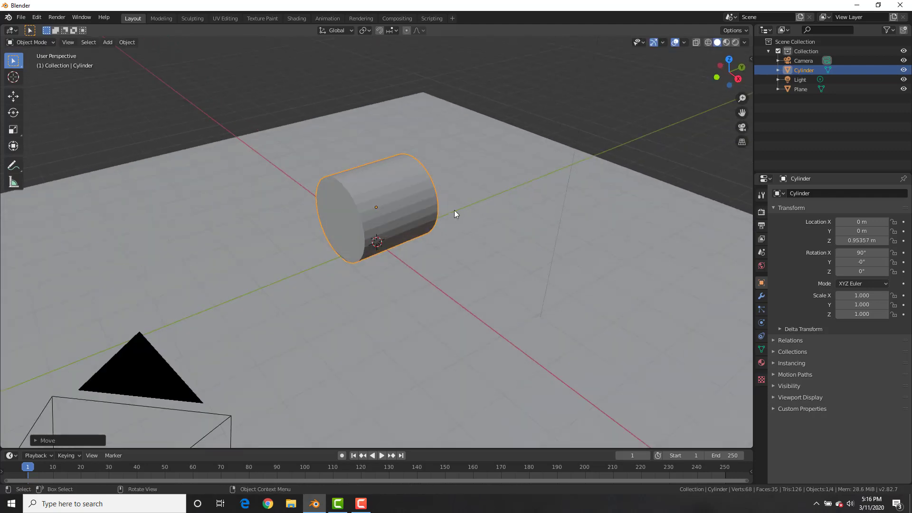
Snap the 3D cursor to the cylinder, add a Bezier curve there and look at it from the top.
{"action": "key", "text": "shift+s"}
{"action": "left_click", "coordinate": [530, 267]}
{"action": "key", "text": "shift+a"}
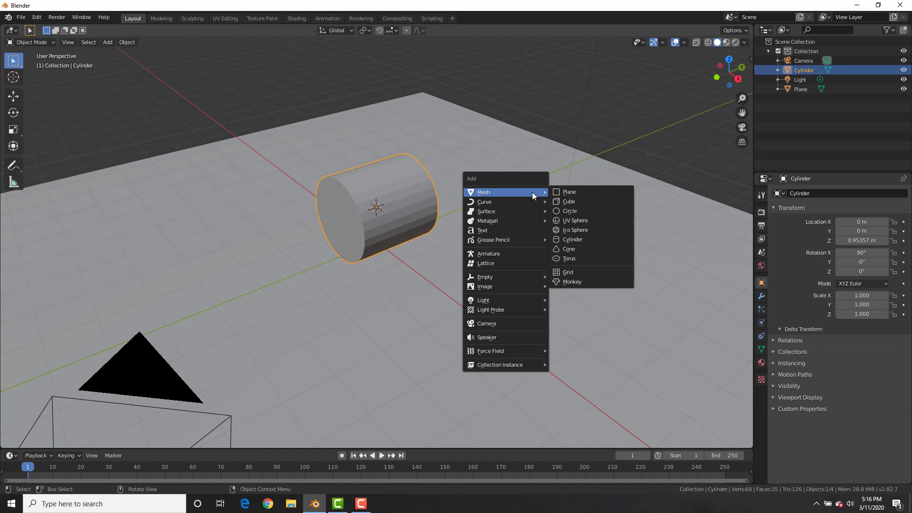
{"action": "mouse_move", "coordinate": [517, 200]}
{"action": "left_click", "coordinate": [573, 198]}
{"action": "key", "text": "KP_7"}
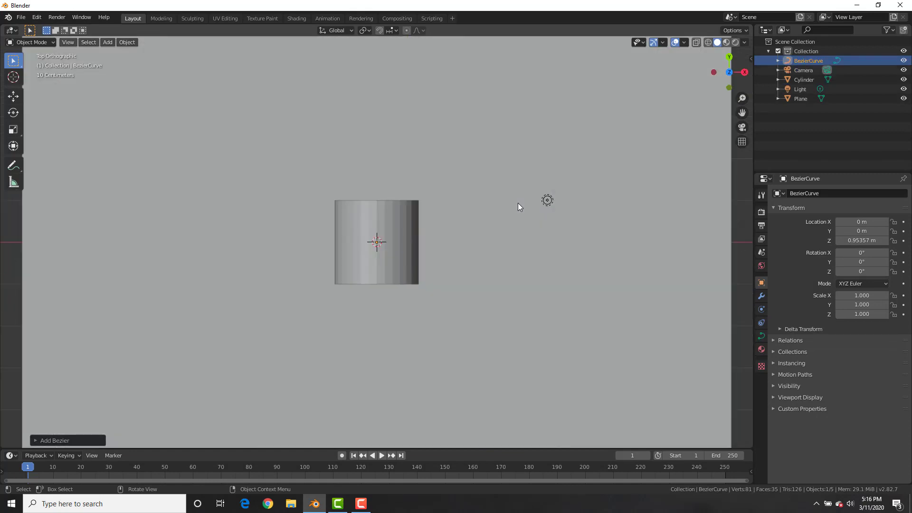
In Edit Mode, extrude the Bezier curve's end far along positive X, then extrude another point toward positive Y.
{"action": "scroll", "coordinate": [456, 229], "scroll_direction": "down", "scroll_amount": 4}
{"action": "key", "text": "Tab"}
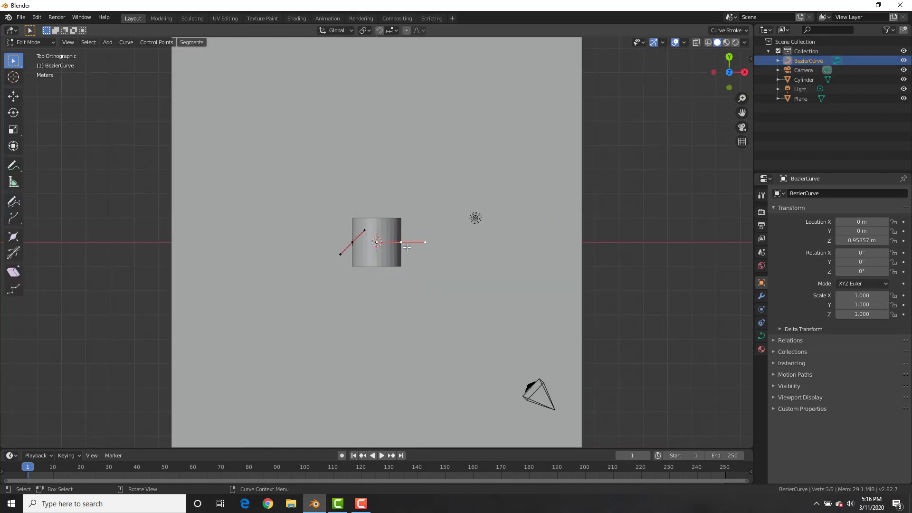
{"action": "key", "text": "e"}
{"action": "left_click", "coordinate": [643, 254]}
{"action": "key", "text": "e"}
{"action": "left_click", "coordinate": [675, 119]}
{"action": "middle_click_drag", "start_coordinate": [675, 119], "coordinate": [606, 200], "text": "shift"}
Rotate, enlarge and reposition the end control point's handles to round the curve's first bend.
{"action": "key", "text": "r"}
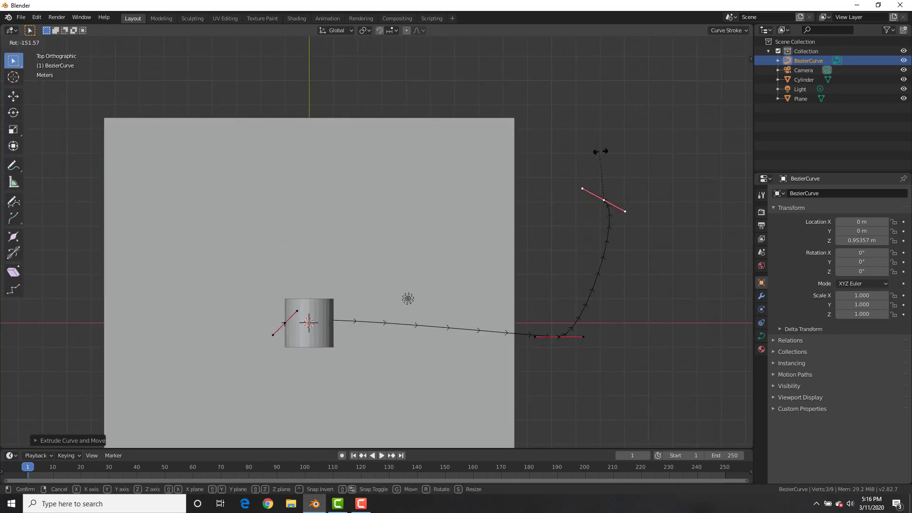
{"action": "left_click", "coordinate": [613, 166]}
{"action": "key", "text": "s"}
{"action": "left_click", "coordinate": [651, 230]}
{"action": "key", "text": "g"}
{"action": "left_click", "coordinate": [620, 206]}
Extrude a control point back toward negative X, then rotate and move it to smooth the curve beyond the bend.
{"action": "key", "text": "e"}
{"action": "left_click", "coordinate": [421, 152]}
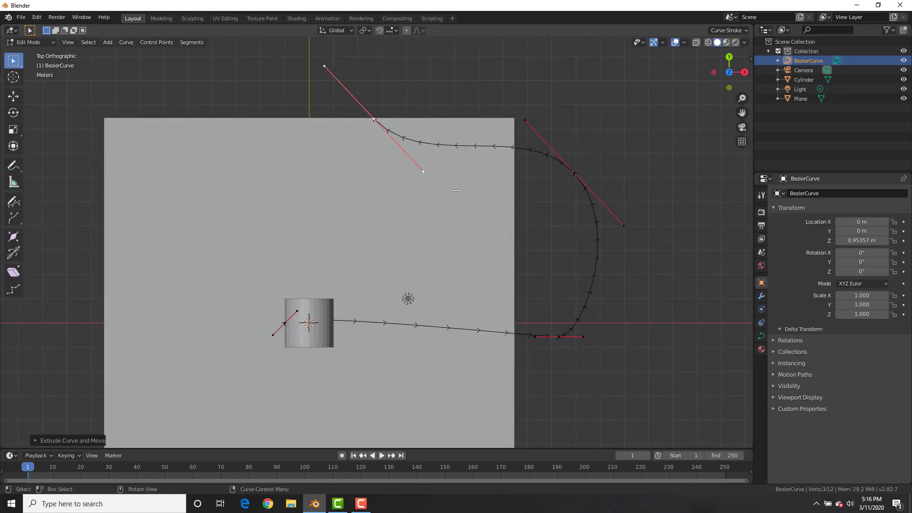
{"action": "key", "text": "r"}
{"action": "left_click", "coordinate": [442, 93]}
{"action": "key", "text": "g"}
{"action": "left_click", "coordinate": [435, 136]}
Extrude another control point past the plane's negative X edge and adjust its position.
{"action": "key", "text": "e"}
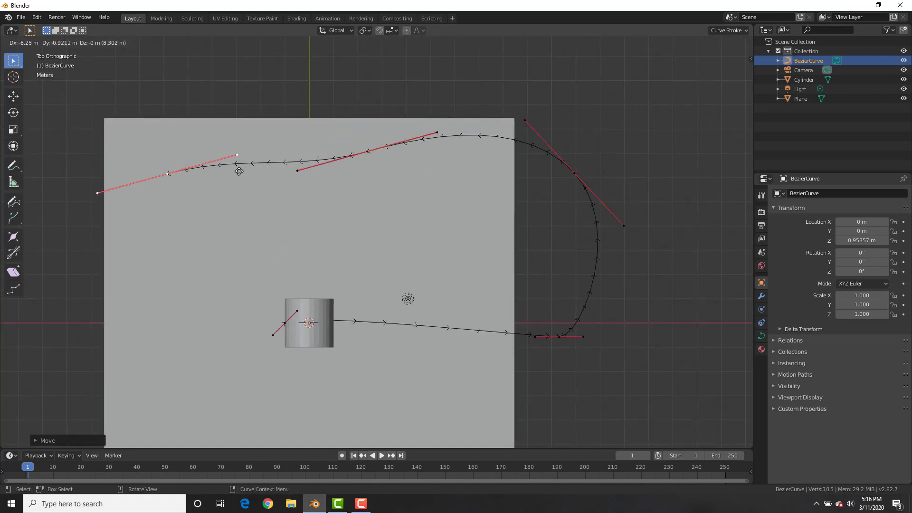
{"action": "left_click", "coordinate": [147, 173]}
{"action": "middle_click_drag", "start_coordinate": [290, 193], "coordinate": [403, 183], "text": "shift"}
{"action": "key", "text": "g"}
{"action": "left_click", "coordinate": [360, 203]}
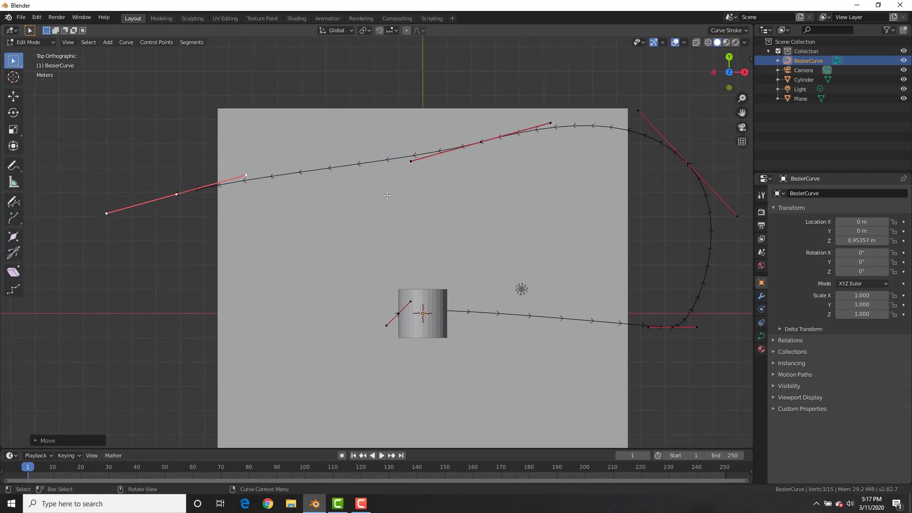
Lengthen the handles of the control point at the start of the first bend by scaling them up.
{"action": "middle_click_drag", "start_coordinate": [480, 223], "coordinate": [428, 200], "text": "shift"}
{"action": "left_click", "coordinate": [621, 306]}
{"action": "key", "text": "s"}
{"action": "left_click", "coordinate": [720, 340]}
Extrude a final control point from the curve's end toward negative Y, rotate its handles and leave Edit Mode.
{"action": "middle_click_drag", "start_coordinate": [266, 152], "coordinate": [339, 140], "text": "shift"}
{"action": "left_click", "coordinate": [202, 157]}
{"action": "key", "text": "e"}
{"action": "left_click", "coordinate": [274, 332]}
{"action": "key", "text": "r"}
{"action": "left_click", "coordinate": [159, 167]}
{"action": "left_click", "coordinate": [202, 159]}
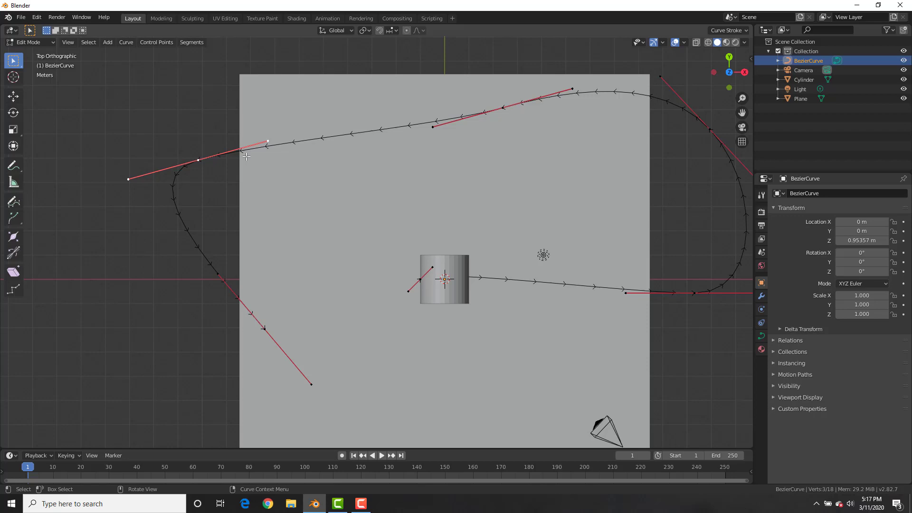
{"action": "key", "text": "Tab"}
Edit the cylinder's mesh in face mode and inset both of its end faces together to outline the core hole.
{"action": "middle_click_drag", "start_coordinate": [430, 189], "coordinate": [494, 196]}
{"action": "scroll", "coordinate": [528, 204], "scroll_direction": "up", "scroll_amount": 3}
{"action": "middle_click_drag", "start_coordinate": [582, 227], "coordinate": [531, 200], "text": "shift"}
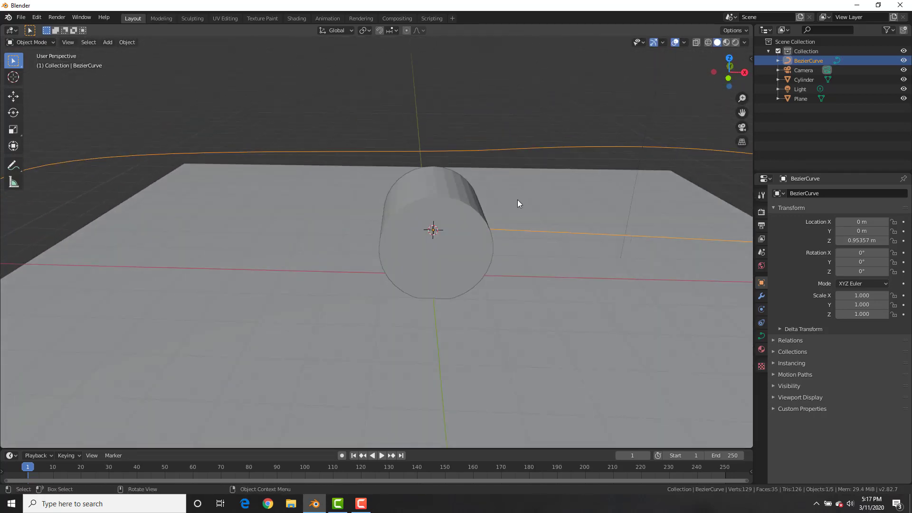
{"action": "left_click", "coordinate": [450, 201]}
{"action": "middle_click_drag", "start_coordinate": [450, 201], "coordinate": [516, 195]}
{"action": "key", "text": "Tab"}
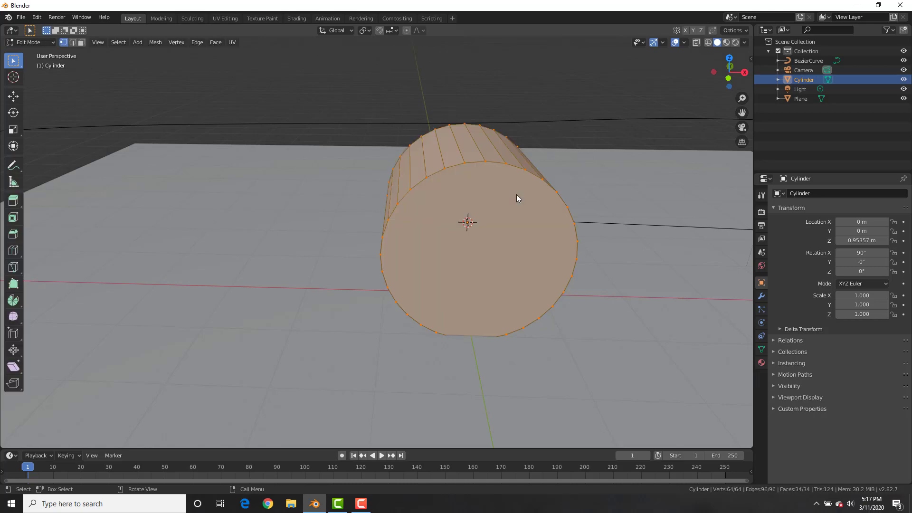
{"action": "key", "text": "3"}
{"action": "left_click", "coordinate": [474, 213]}
{"action": "middle_click_drag", "start_coordinate": [570, 178], "coordinate": [421, 204]}
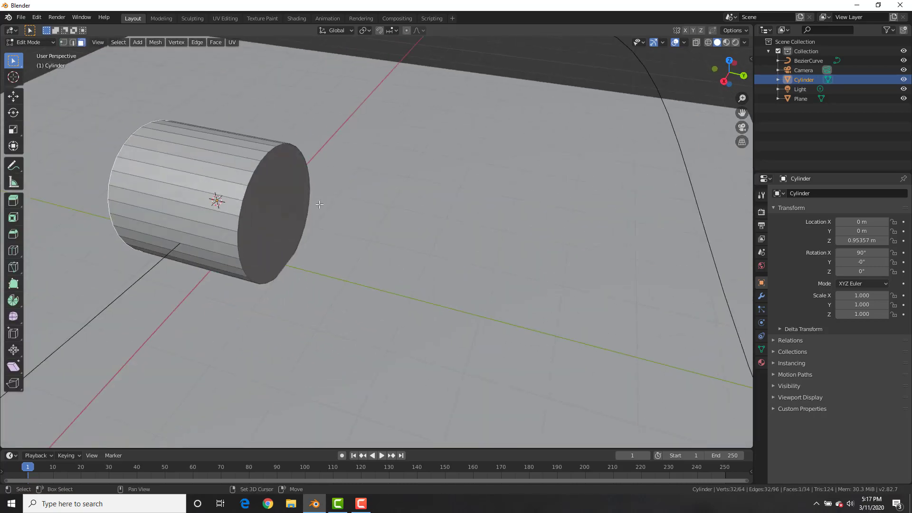
{"action": "left_click", "coordinate": [279, 213], "text": "shift"}
{"action": "middle_click_drag", "start_coordinate": [404, 251], "coordinate": [522, 231]}
{"action": "key", "text": "i"}
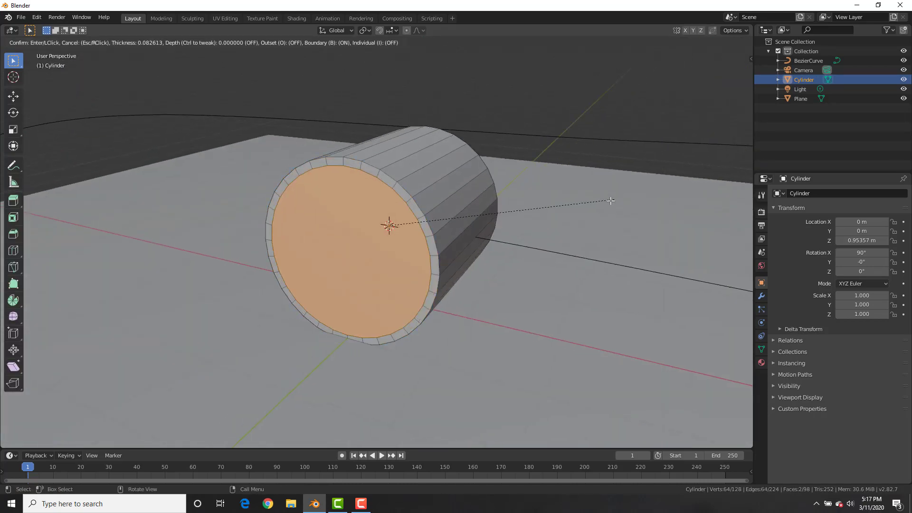
{"action": "left_click", "coordinate": [577, 202]}
Delete the two inset faces and bridge the open edge loops to form the roll's inner tube.
{"action": "middle_click_drag", "start_coordinate": [577, 202], "coordinate": [581, 181]}
{"action": "key", "text": "x"}
{"action": "left_click", "coordinate": [580, 214]}
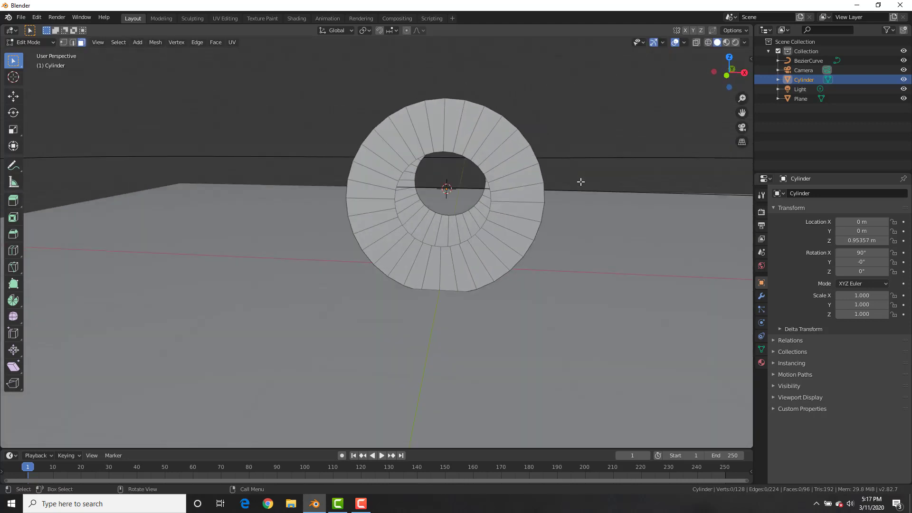
{"action": "key", "text": "2"}
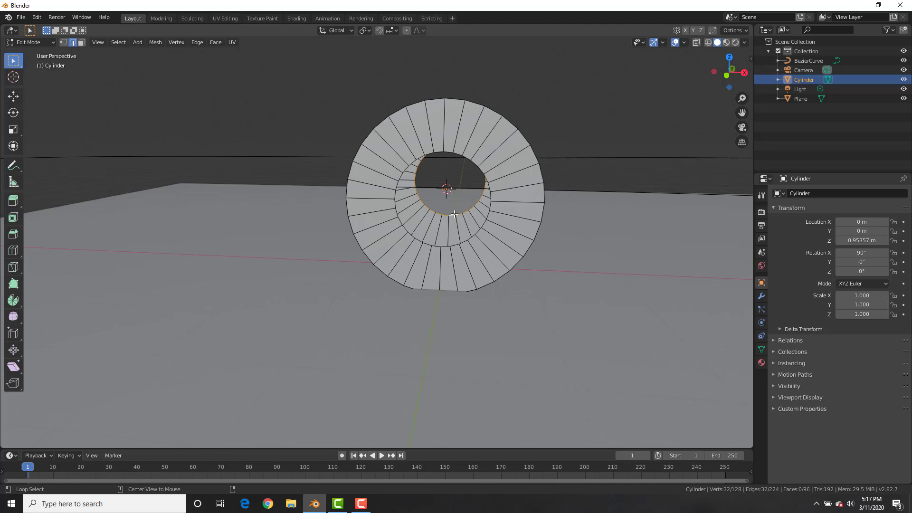
{"action": "right_click", "coordinate": [570, 169]}
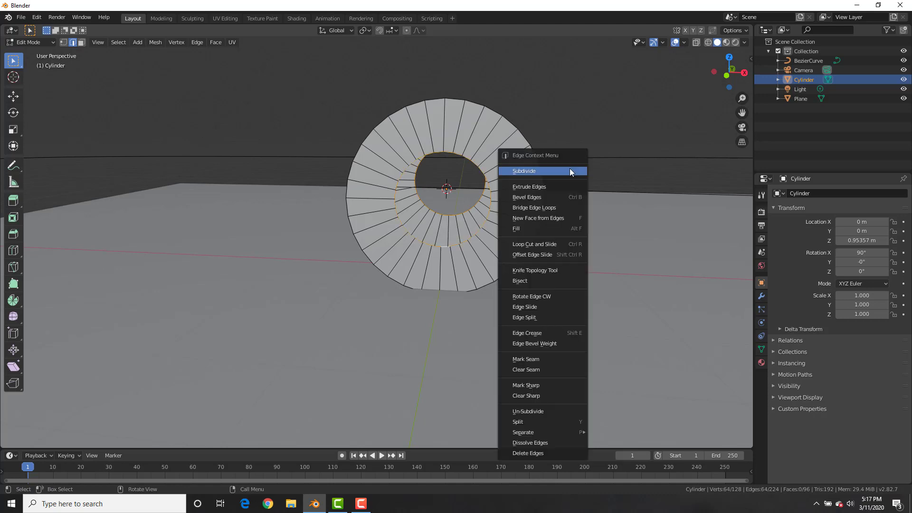
{"action": "left_click", "coordinate": [547, 208]}
Return to Object Mode, shade the roll smooth and add an Edge Split modifier to it.
{"action": "key", "text": "Tab"}
{"action": "right_click", "coordinate": [602, 172]}
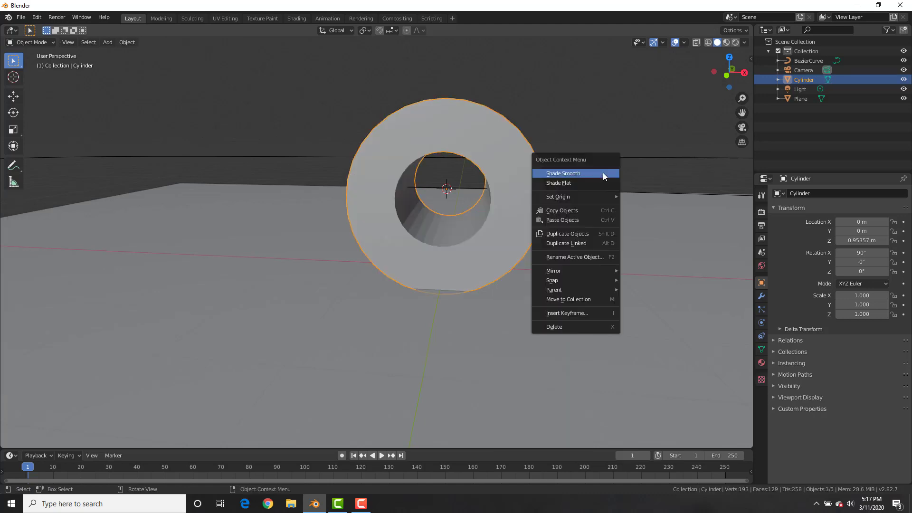
{"action": "left_click", "coordinate": [602, 172]}
{"action": "middle_click_drag", "start_coordinate": [576, 169], "coordinate": [576, 189]}
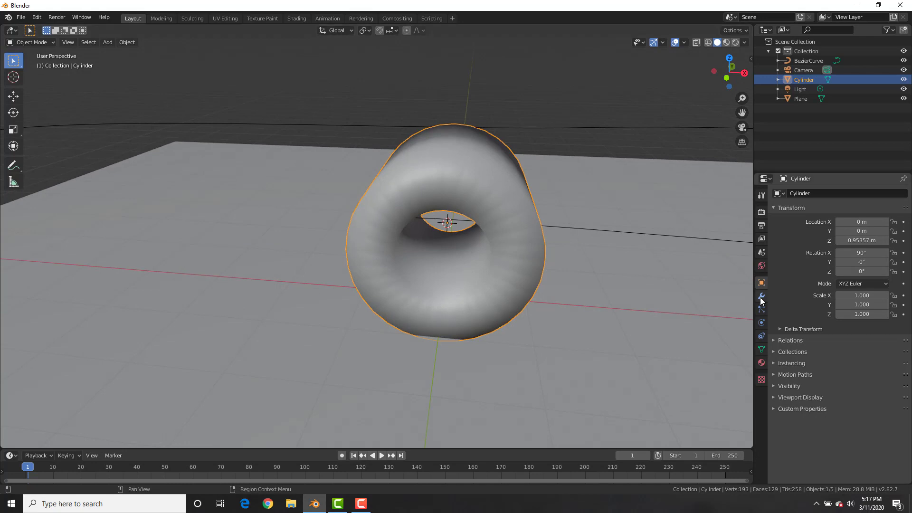
{"action": "left_click", "coordinate": [761, 297]}
{"action": "left_click", "coordinate": [787, 194]}
{"action": "left_click", "coordinate": [706, 267]}
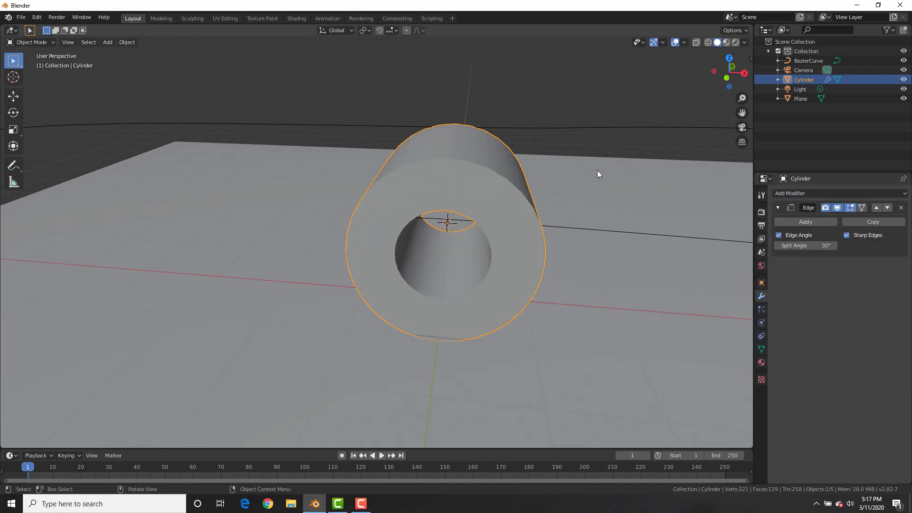
Add a Follow Path constraint to the cylinder with BezierCurve as its target and animate the path.
{"action": "middle_click_drag", "start_coordinate": [597, 170], "coordinate": [569, 167]}
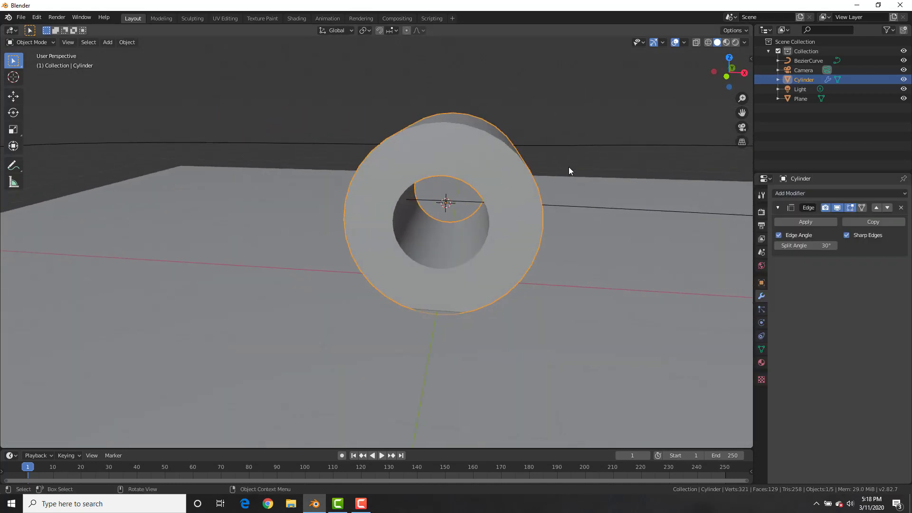
{"action": "left_click", "coordinate": [762, 335]}
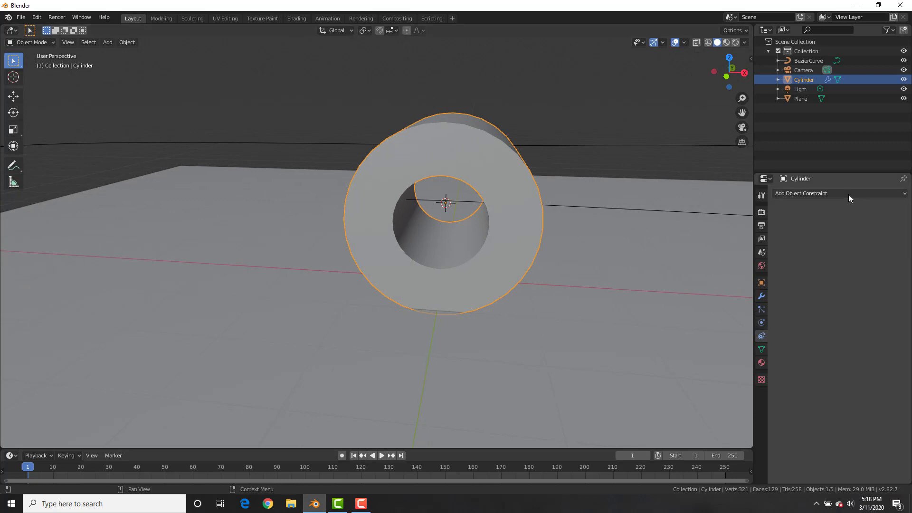
{"action": "left_click", "coordinate": [849, 194]}
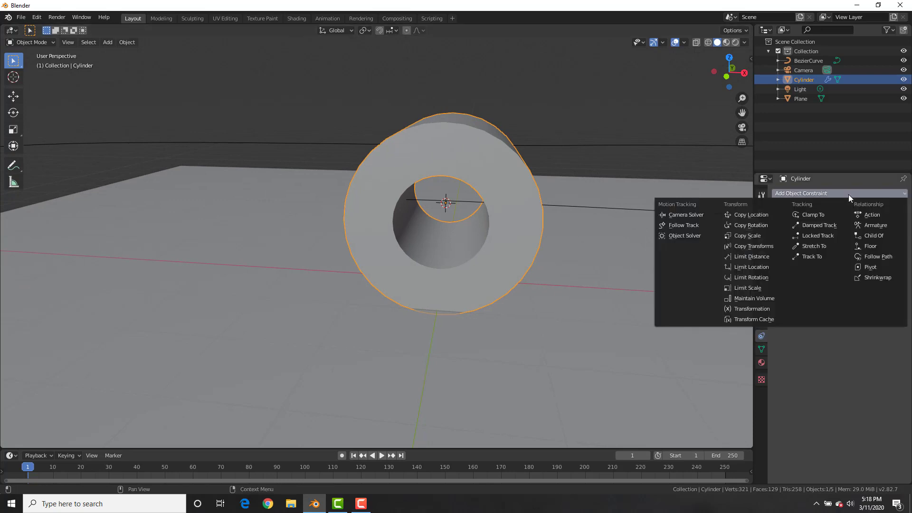
{"action": "left_click", "coordinate": [880, 257]}
{"action": "left_click", "coordinate": [835, 226]}
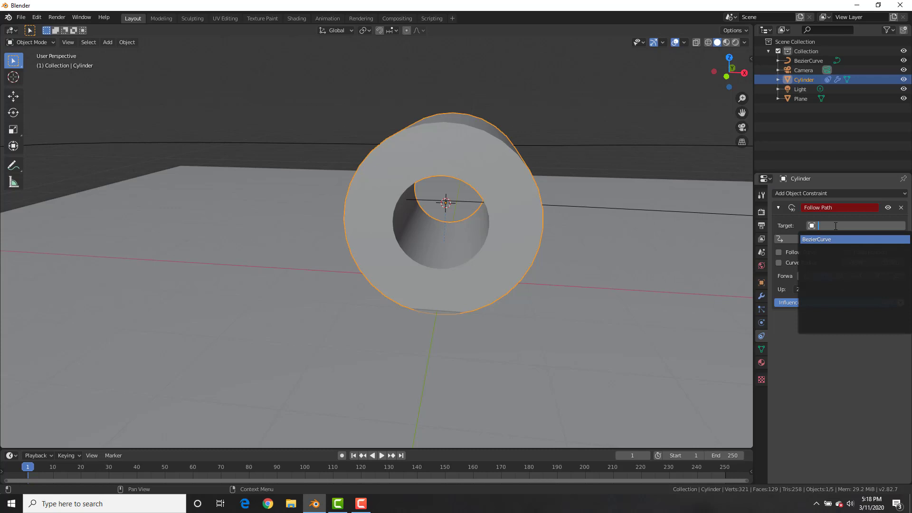
{"action": "left_click", "coordinate": [827, 239]}
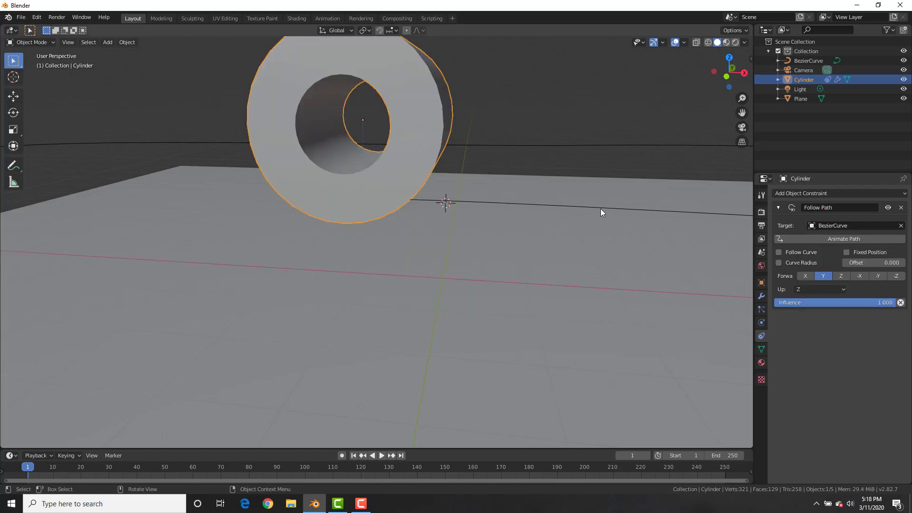
{"action": "left_click", "coordinate": [832, 238]}
Snap the cylinder to the 3D cursor so it sits on the start of the curve.
{"action": "left_click", "coordinate": [445, 217]}
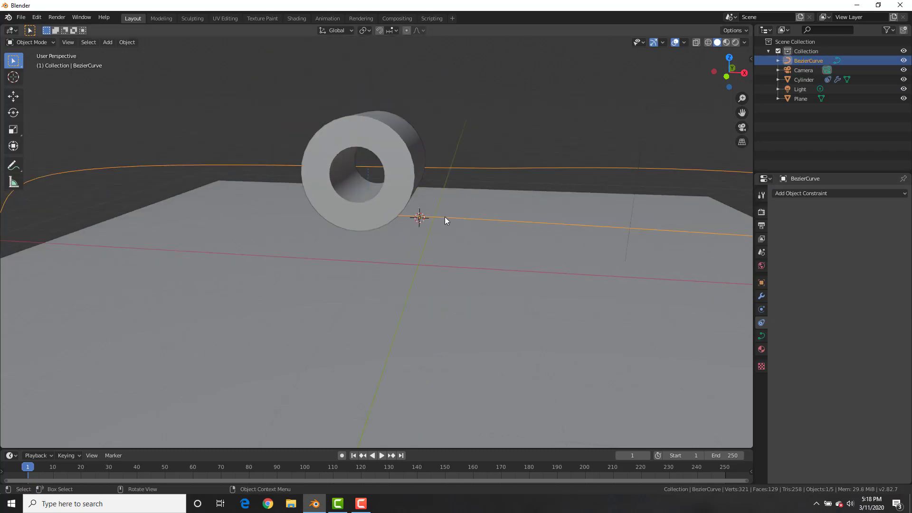
{"action": "left_click", "coordinate": [395, 178]}
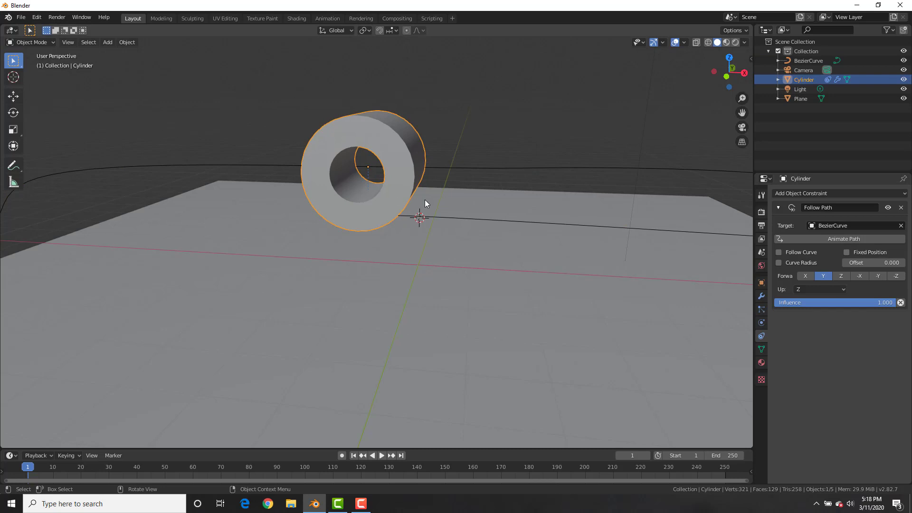
{"action": "left_click", "coordinate": [426, 217]}
{"action": "left_click", "coordinate": [395, 170]}
{"action": "key", "text": "shift+s"}
{"action": "left_click", "coordinate": [544, 91]}
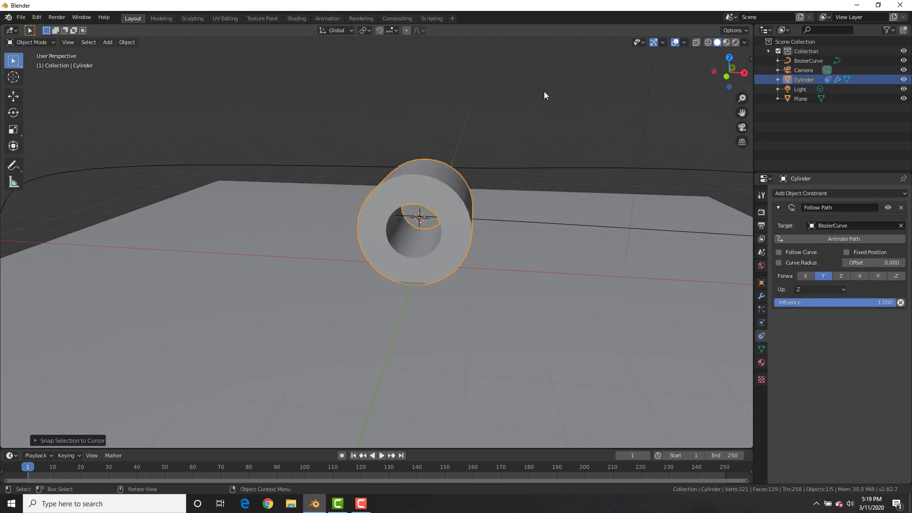
Play the animation with the whole curve in view to check how the cylinder travels along it.
{"action": "left_click", "coordinate": [498, 221]}
{"action": "left_click", "coordinate": [437, 187]}
{"action": "middle_click_drag", "start_coordinate": [437, 187], "coordinate": [486, 180]}
{"action": "scroll", "coordinate": [494, 180], "scroll_direction": "down", "scroll_amount": 5}
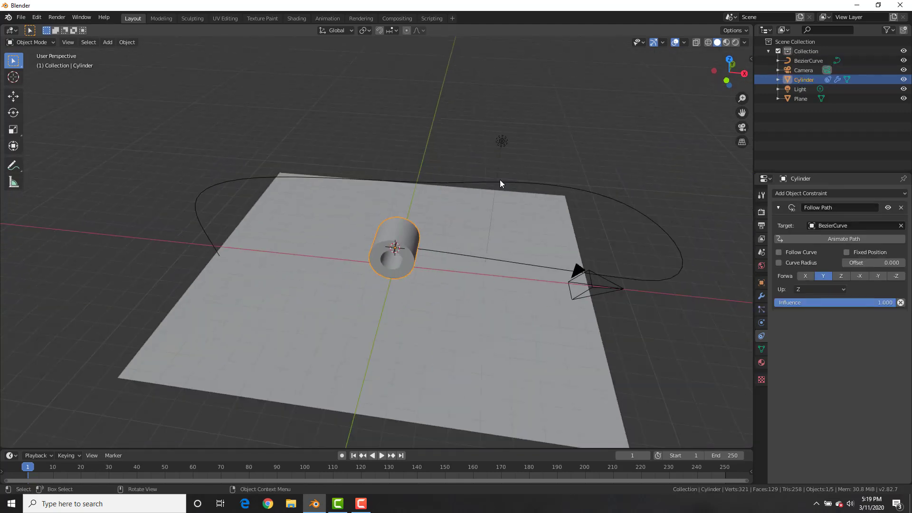
{"action": "key", "text": "space"}
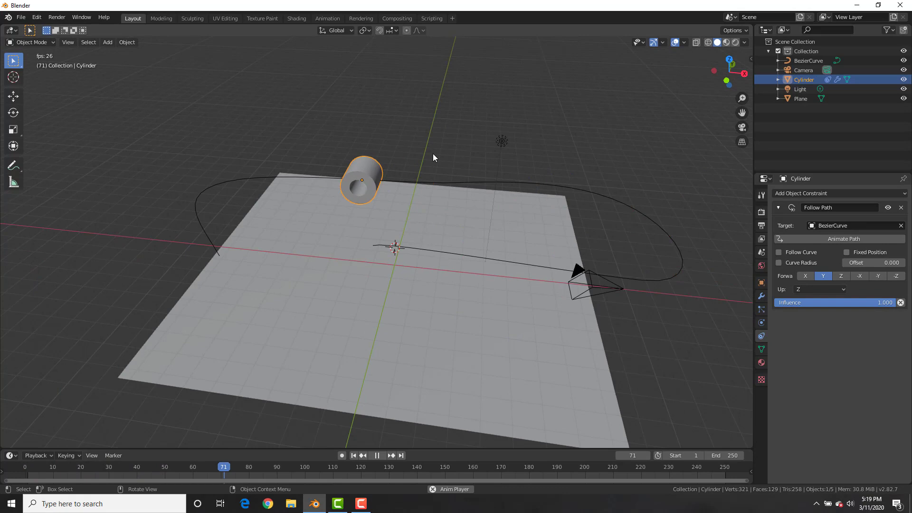
Enable Follow Curve with X as the forward axis in the Follow Path constraint and preview the motion.
{"action": "left_click", "coordinate": [778, 252]}
{"action": "key", "text": "shift+Left"}
{"action": "key", "text": "space"}
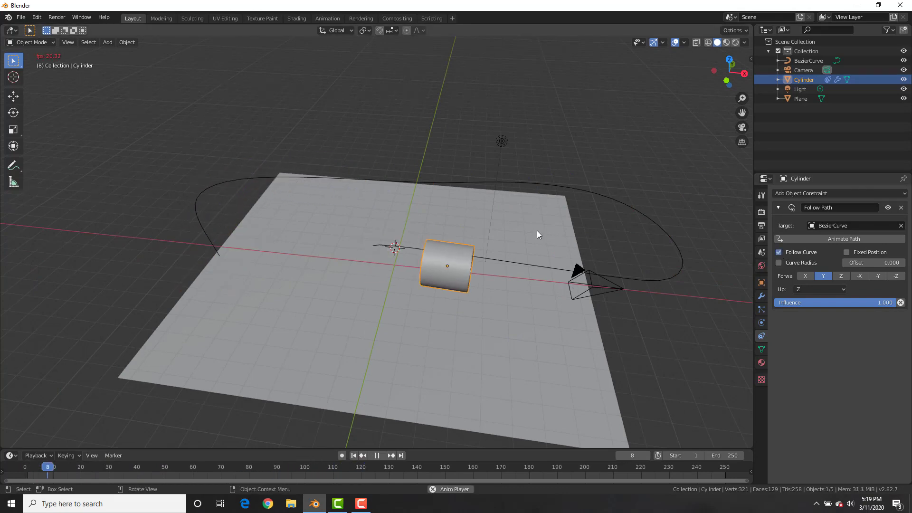
{"action": "key", "text": "shift+Left"}
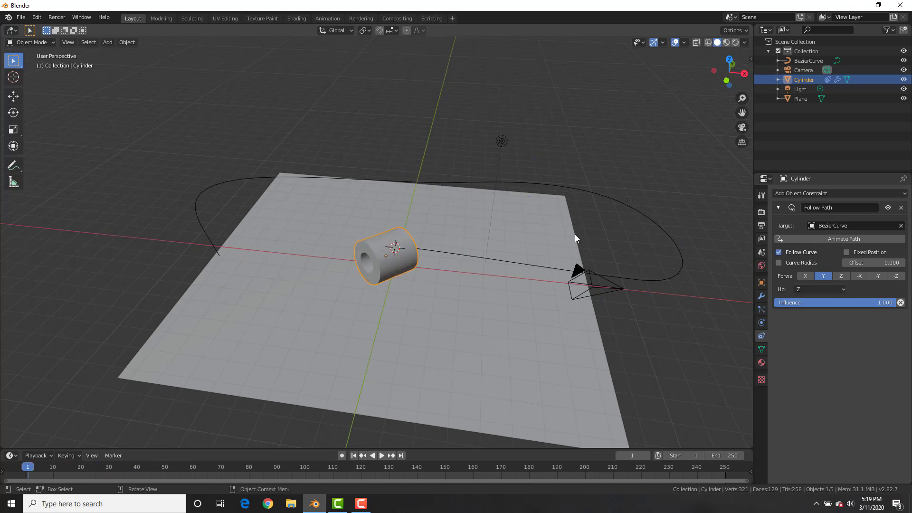
{"action": "left_click", "coordinate": [805, 276]}
{"action": "key", "text": "space"}
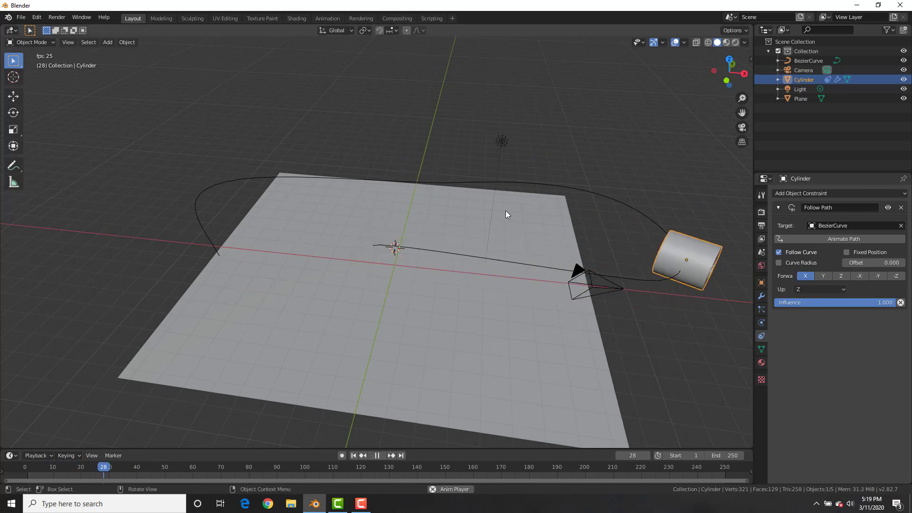
{"action": "key", "text": "space"}
Rotate the curve's starting control point about -43 degrees around Z in Edit Mode and return to Object Mode.
{"action": "scroll", "coordinate": [397, 197], "scroll_direction": "up", "scroll_amount": 3}
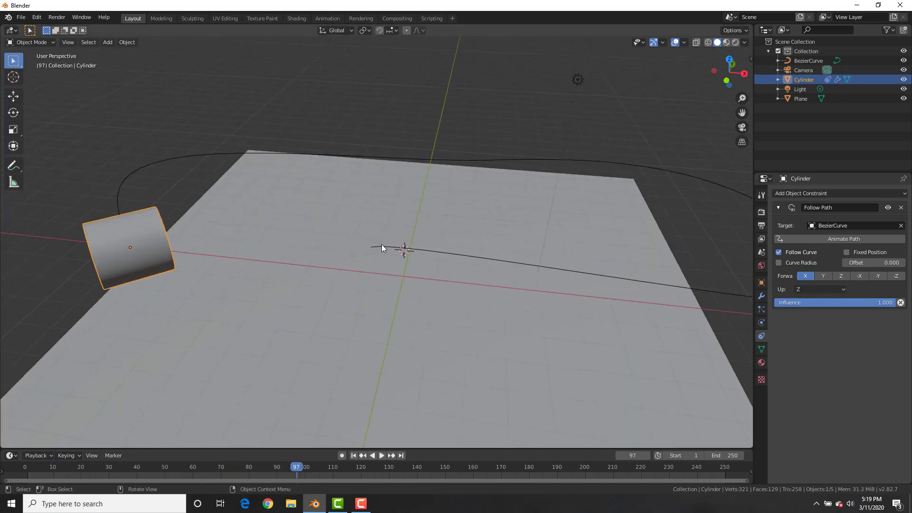
{"action": "left_click", "coordinate": [381, 244]}
{"action": "key", "text": "Tab"}
{"action": "key", "text": "r"}
{"action": "key", "text": "z"}
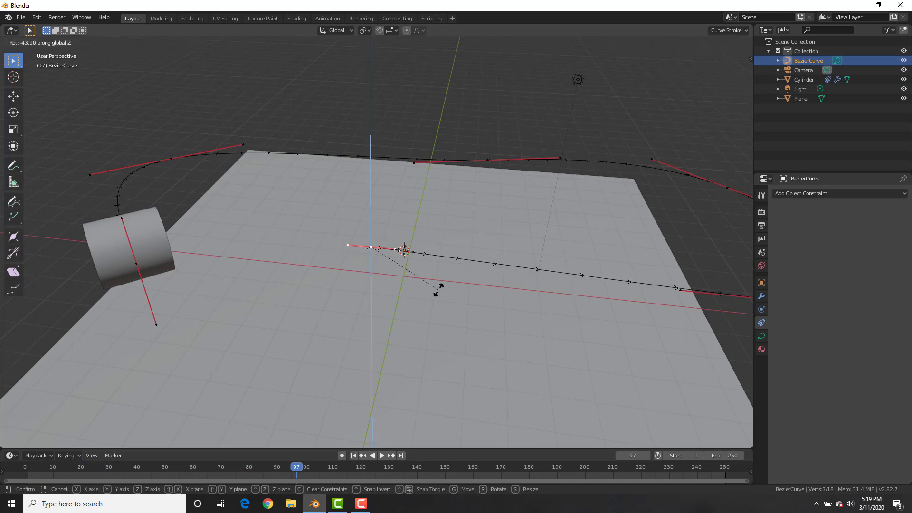
{"action": "left_click", "coordinate": [439, 290]}
{"action": "key", "text": "Tab"}
Play the animation from the first frame to check the roll's direction at the curve's start.
{"action": "key", "text": "shift+Left"}
{"action": "scroll", "coordinate": [469, 219], "scroll_direction": "down", "scroll_amount": 2}
{"action": "key", "text": "space"}
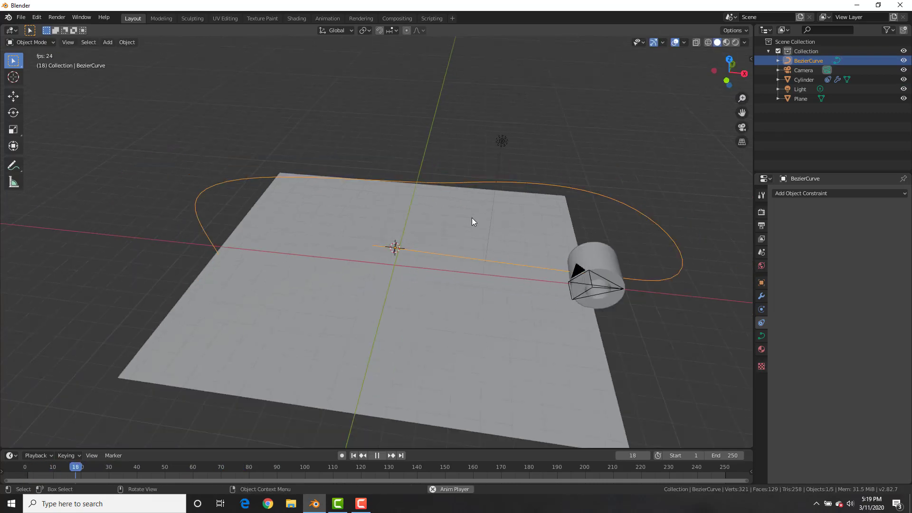
{"action": "key", "text": "Escape"}
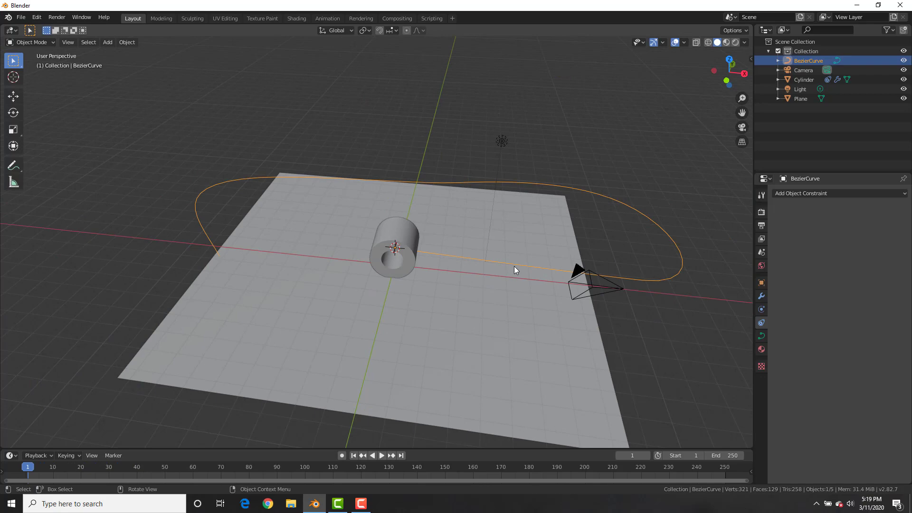
Split a new area off the 3D viewport, switch it to the Graph Editor and widen it.
{"action": "scroll", "coordinate": [498, 236], "scroll_direction": "up", "scroll_amount": 3}
{"action": "scroll", "coordinate": [395, 264], "scroll_direction": "down", "scroll_amount": 2}
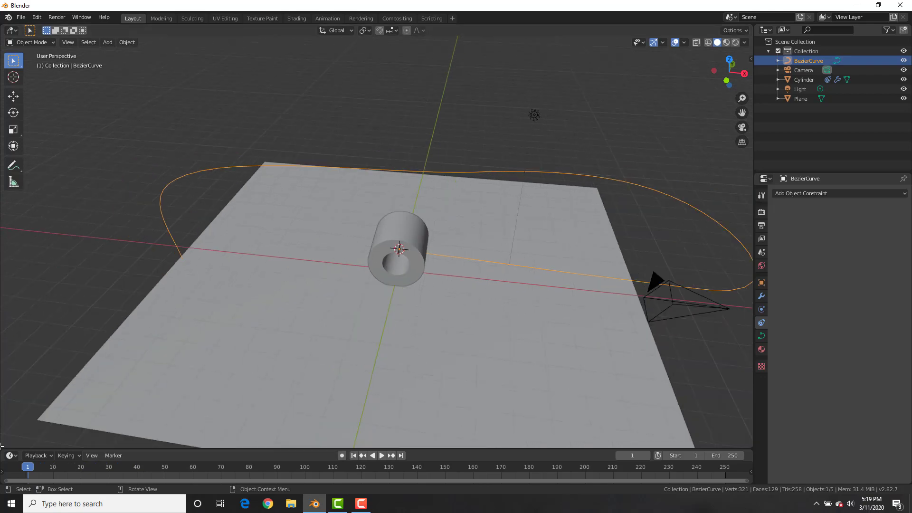
{"action": "left_click_drag", "start_coordinate": [1, 444], "coordinate": [176, 436]}
{"action": "left_click", "coordinate": [14, 31]}
{"action": "left_click", "coordinate": [121, 86]}
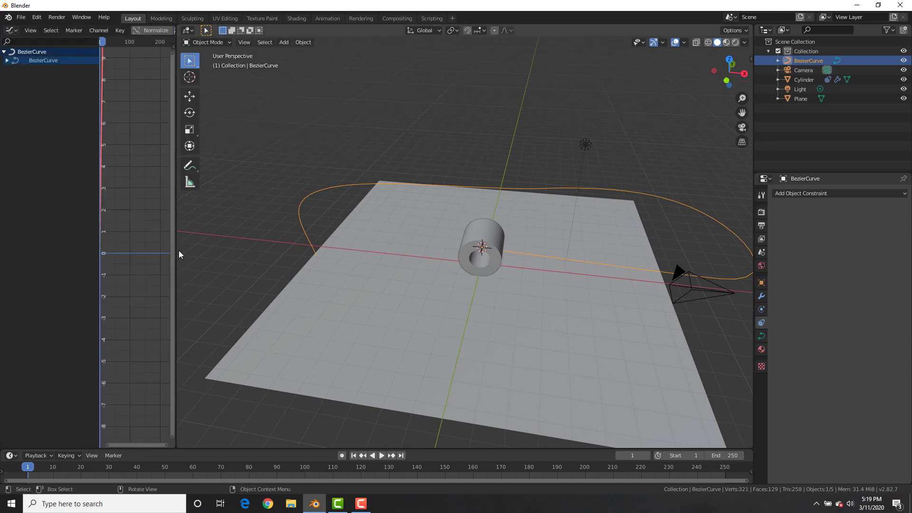
{"action": "left_click_drag", "start_coordinate": [179, 250], "coordinate": [244, 243]}
Insert a rotation keyframe for the cylinder at frame 1 from the front view.
{"action": "left_click", "coordinate": [513, 239]}
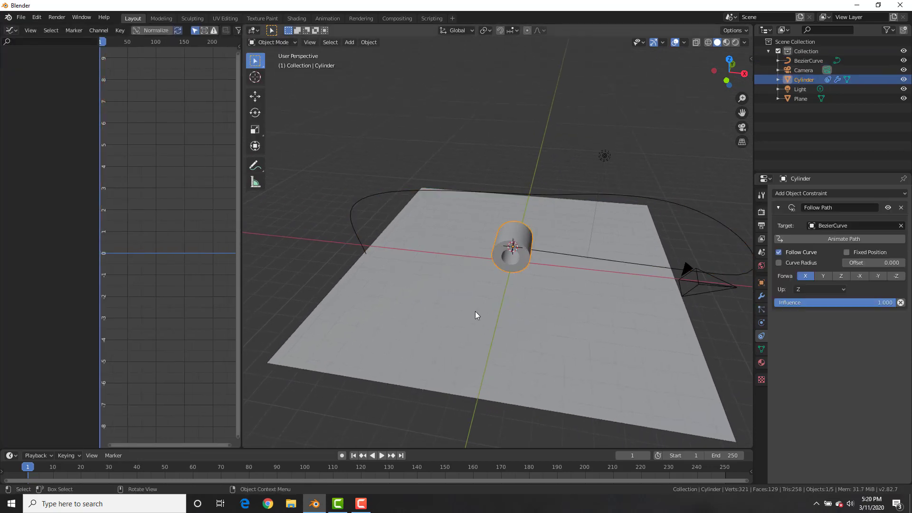
{"action": "key", "text": "KP_1"}
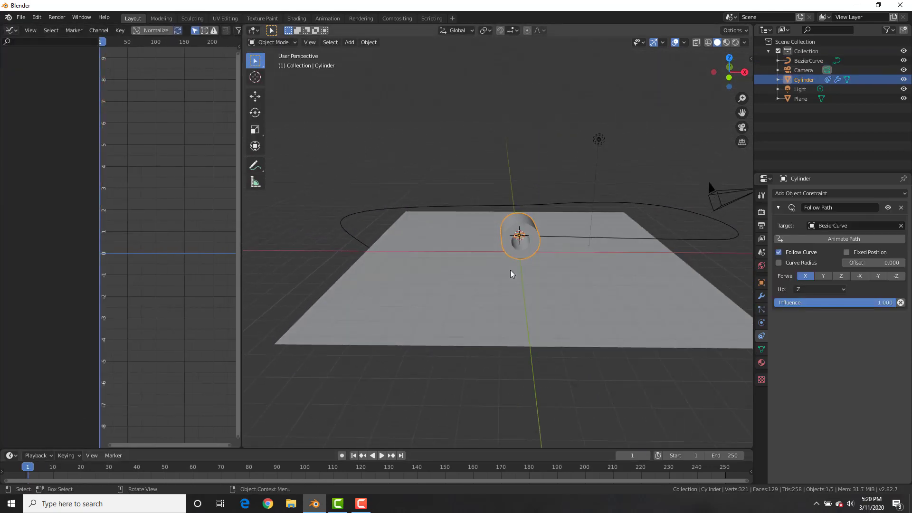
{"action": "key", "text": "i"}
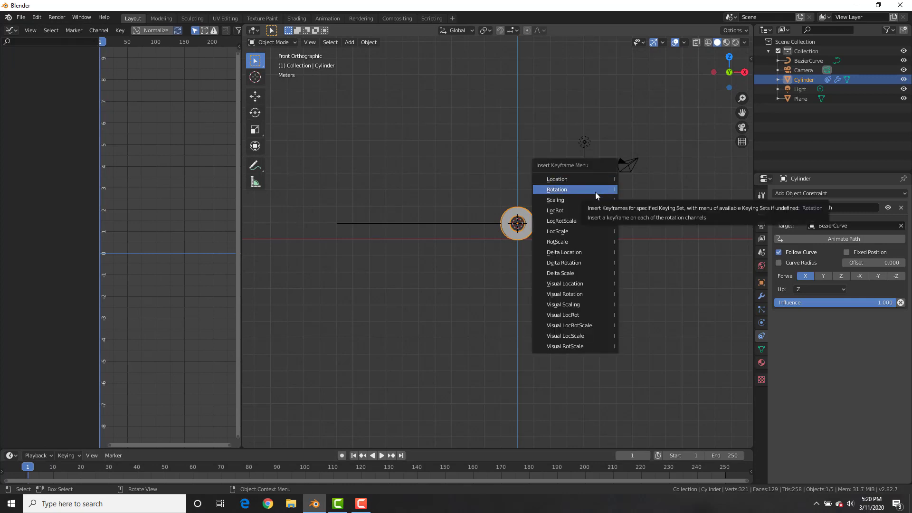
{"action": "left_click", "coordinate": [594, 191]}
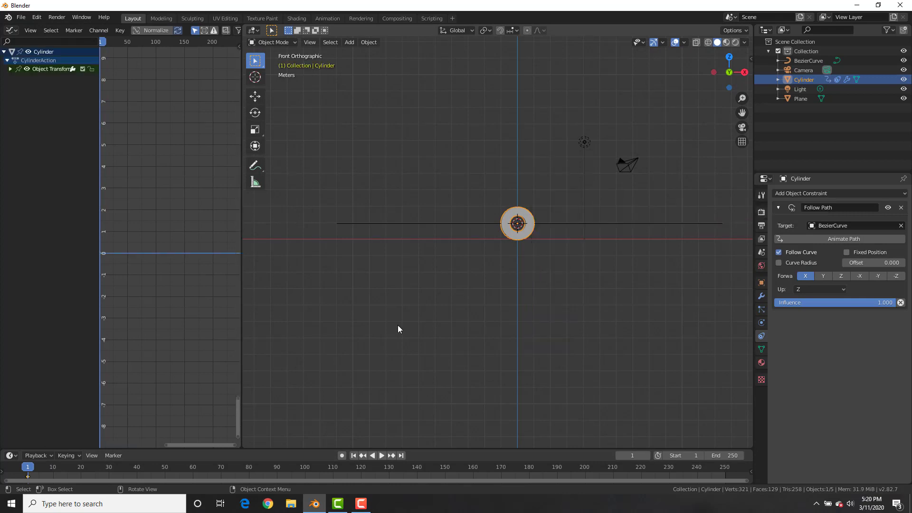
Move to frame 20 and display the cylinder's transform values, keeping the roll in view.
{"action": "left_click", "coordinate": [81, 470]}
{"action": "key", "text": "n"}
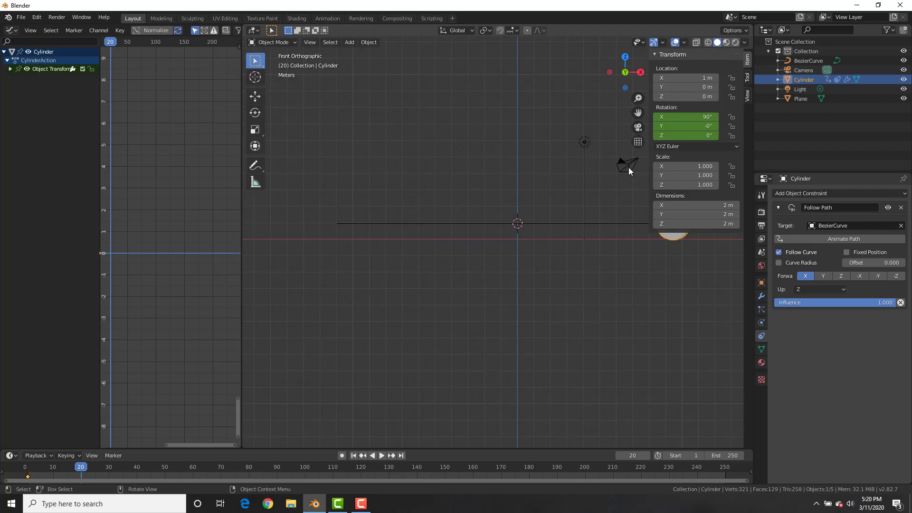
{"action": "middle_click_drag", "start_coordinate": [575, 150], "coordinate": [483, 219], "text": "shift"}
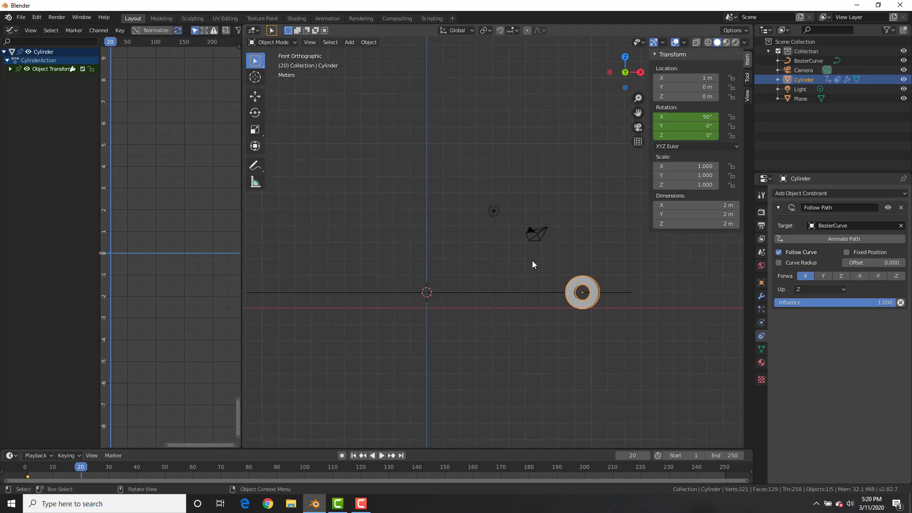
{"action": "middle_click_drag", "start_coordinate": [532, 260], "coordinate": [559, 236]}
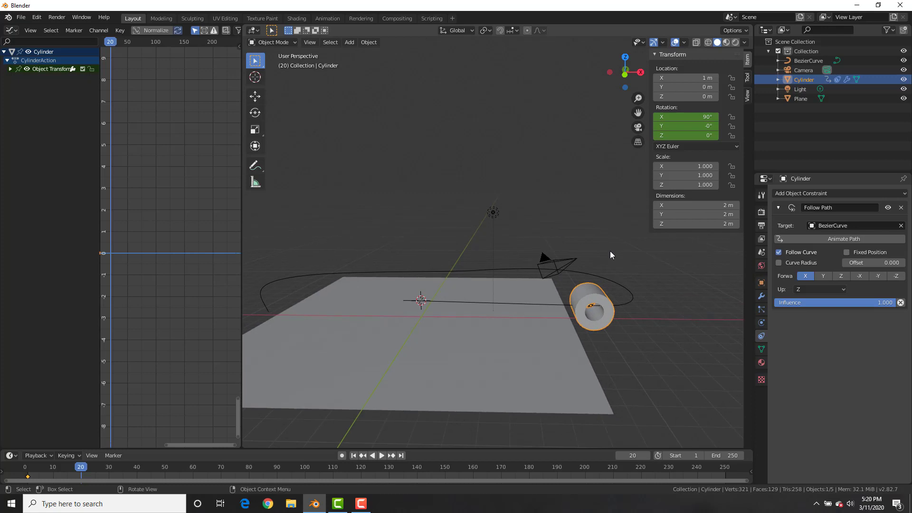
{"action": "key", "text": "r"}
{"action": "key", "text": "y"}
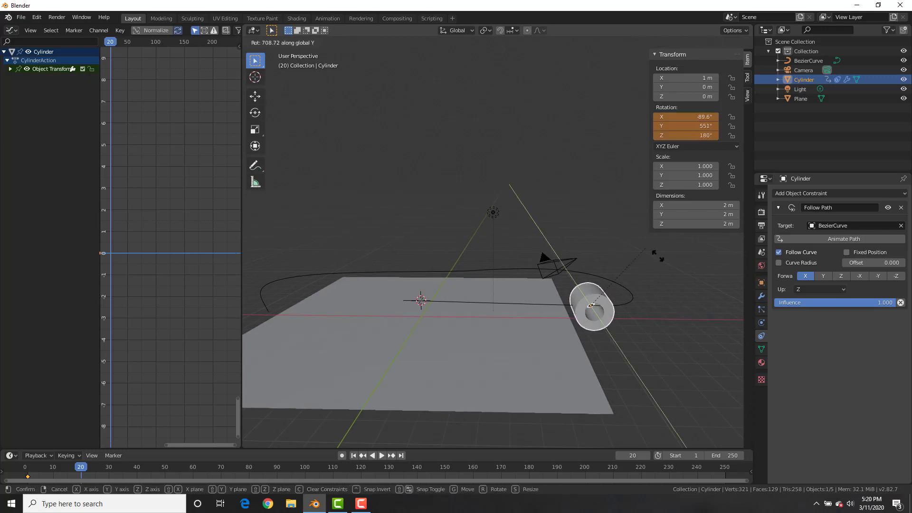
{"action": "key", "text": "Escape"}
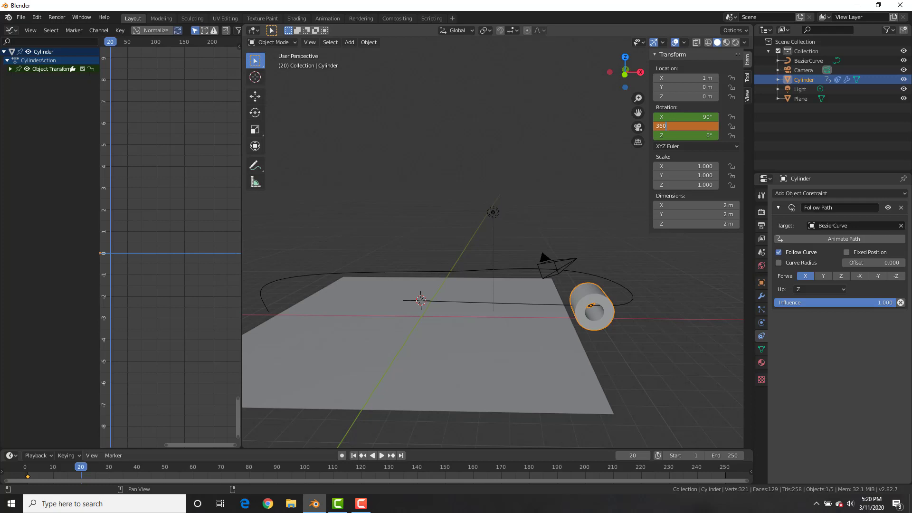
Keyframe the cylinder's rotation at frame 20 with Y set to 360° and return to frame 1.
{"action": "key", "text": "i"}
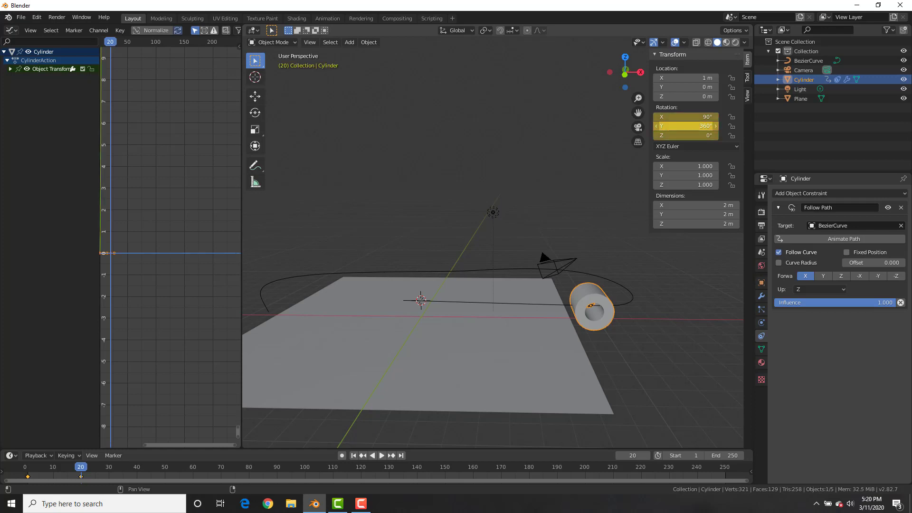
{"action": "left_click_drag", "start_coordinate": [81, 468], "coordinate": [28, 470]}
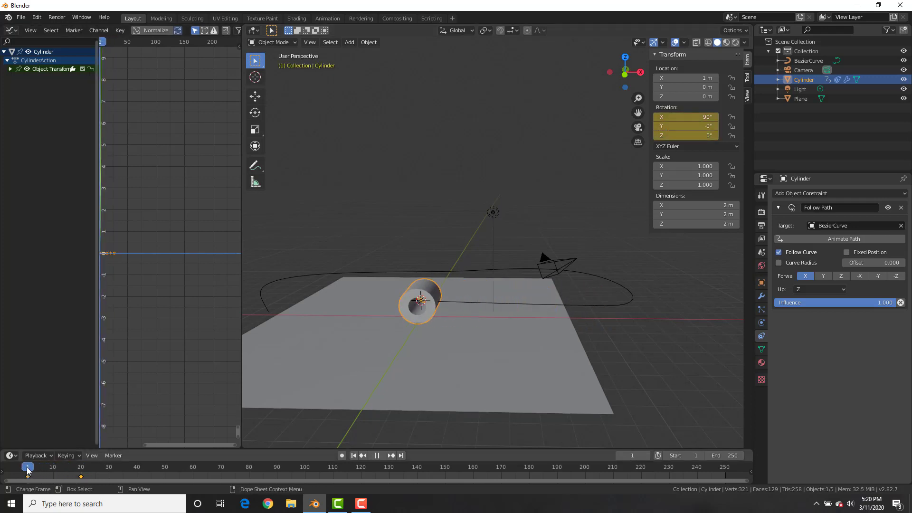
Add a plane at the cylinder and move it about 1.8 m along X so it sits beside the roll.
{"action": "middle_click_drag", "start_coordinate": [444, 303], "coordinate": [494, 279]}
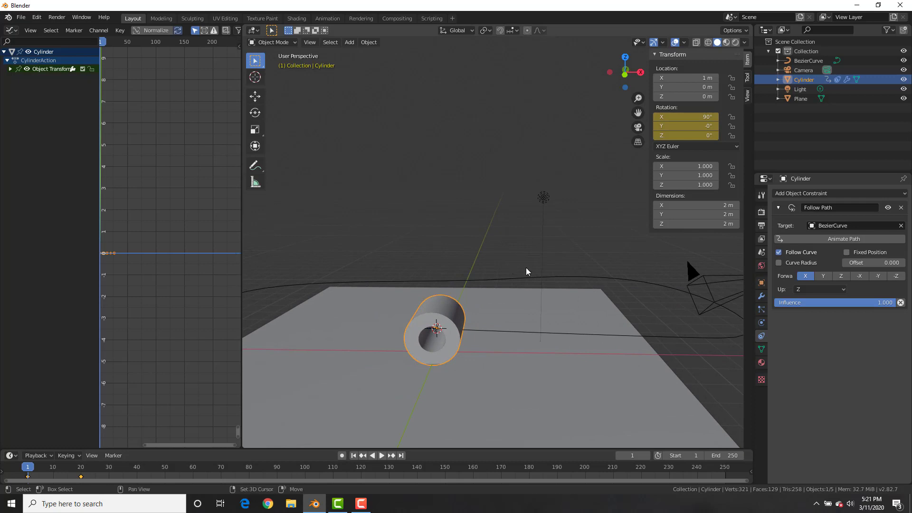
{"action": "key", "text": "shift+a"}
{"action": "left_click", "coordinate": [565, 259]}
{"action": "key", "text": "g"}
{"action": "key", "text": "x"}
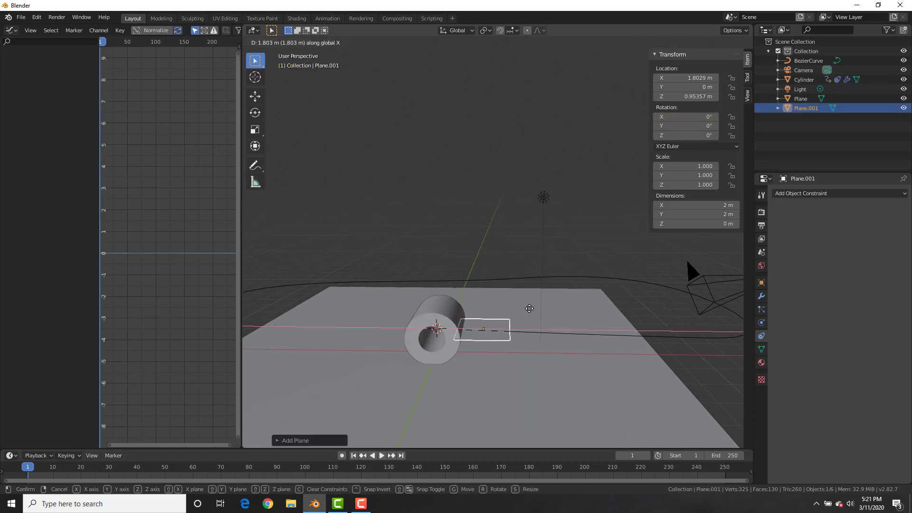
{"action": "left_click", "coordinate": [529, 308]}
Parent the new plane to the cylinder using the Object option.
{"action": "left_click", "coordinate": [440, 317], "text": "shift"}
{"action": "key", "text": "ctrl+p"}
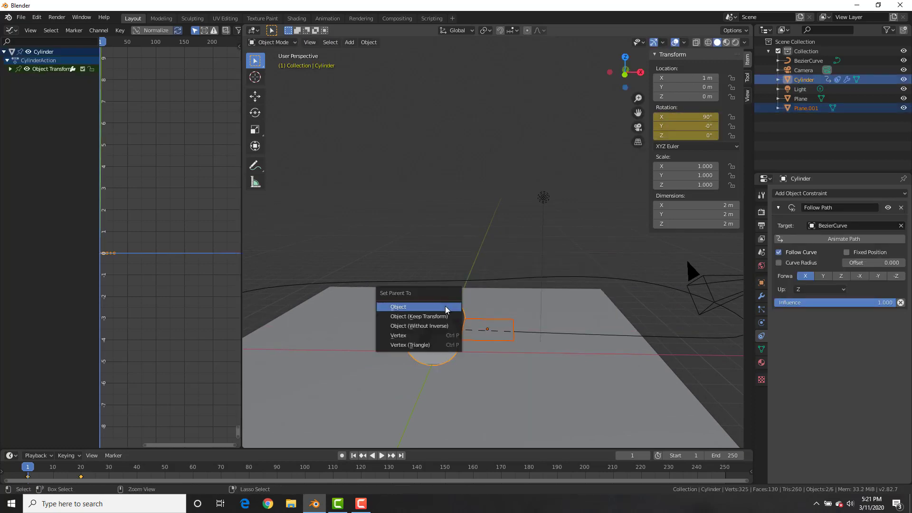
{"action": "left_click", "coordinate": [447, 307]}
Play the animation from the first frame to check how the parented plane turns with the roll.
{"action": "scroll", "coordinate": [522, 270], "scroll_direction": "down", "scroll_amount": 2}
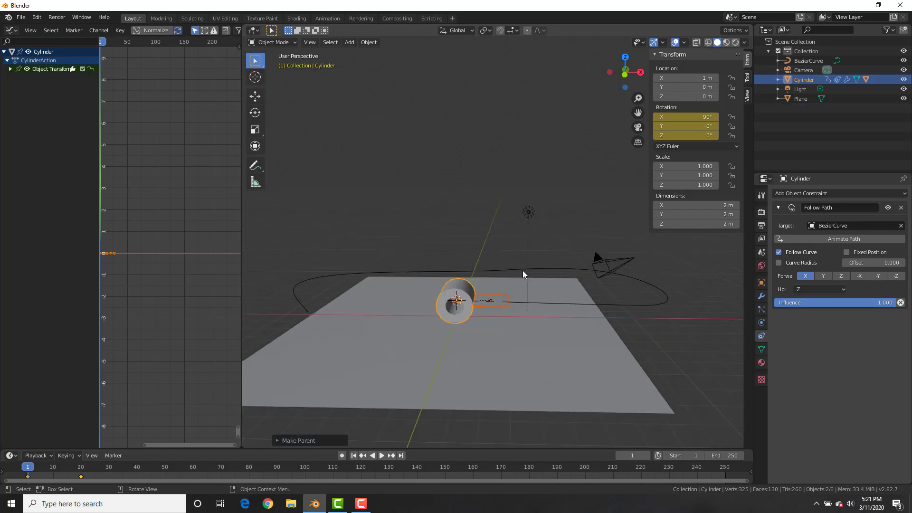
{"action": "key", "text": "Up"}
{"action": "key", "text": "shift+Left"}
{"action": "key", "text": "space"}
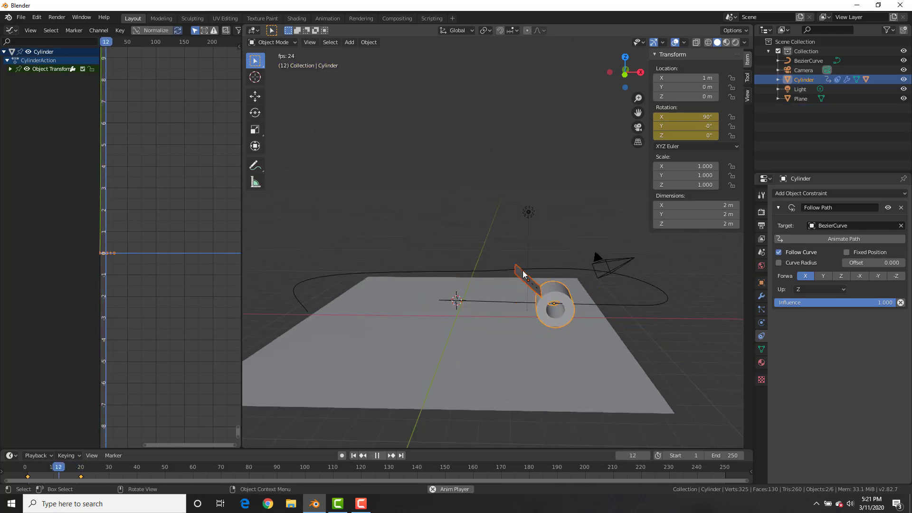
Replay the animation from the first frame to check how long the roll keeps turning along the path, and return to frame 1.
{"action": "key", "text": "space"}
{"action": "key", "text": "shift+Left"}
{"action": "key", "text": "space"}
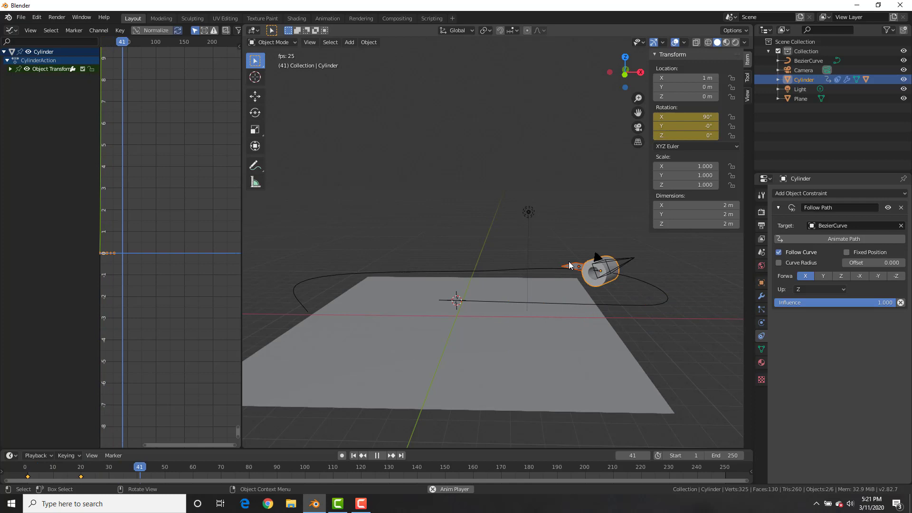
{"action": "key", "text": "Escape"}
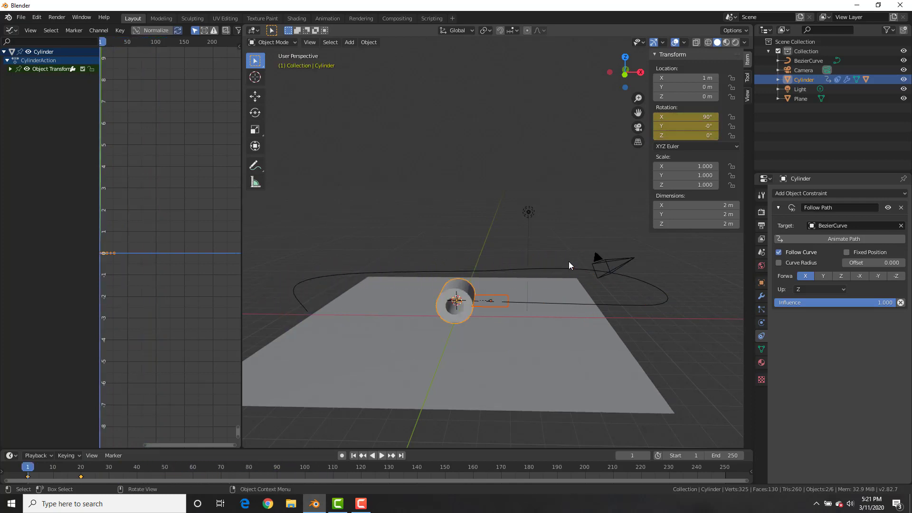
Expand the cylinder's rotation channels in the graph editor, select the Y Euler Rotation curve and frame it.
{"action": "left_click", "coordinate": [10, 69]}
{"action": "middle_click_drag", "start_coordinate": [143, 233], "coordinate": [214, 284]}
{"action": "scroll", "coordinate": [147, 265], "scroll_direction": "up", "scroll_amount": 15}
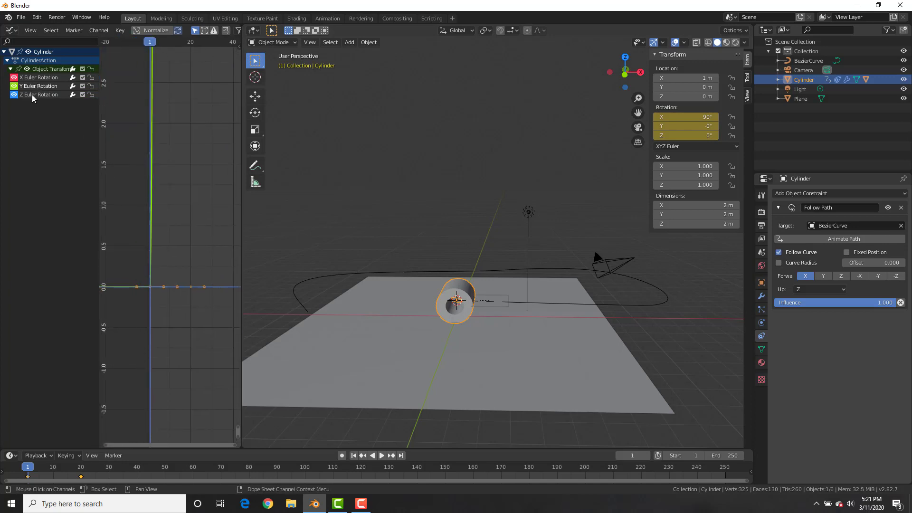
{"action": "left_click", "coordinate": [32, 95]}
{"action": "left_click", "coordinate": [33, 86]}
{"action": "left_click", "coordinate": [33, 78]}
{"action": "middle_click_drag", "start_coordinate": [170, 75], "coordinate": [171, 161]}
{"action": "scroll", "coordinate": [172, 161], "scroll_direction": "down", "scroll_amount": 6}
{"action": "middle_click_drag", "start_coordinate": [176, 51], "coordinate": [172, 160]}
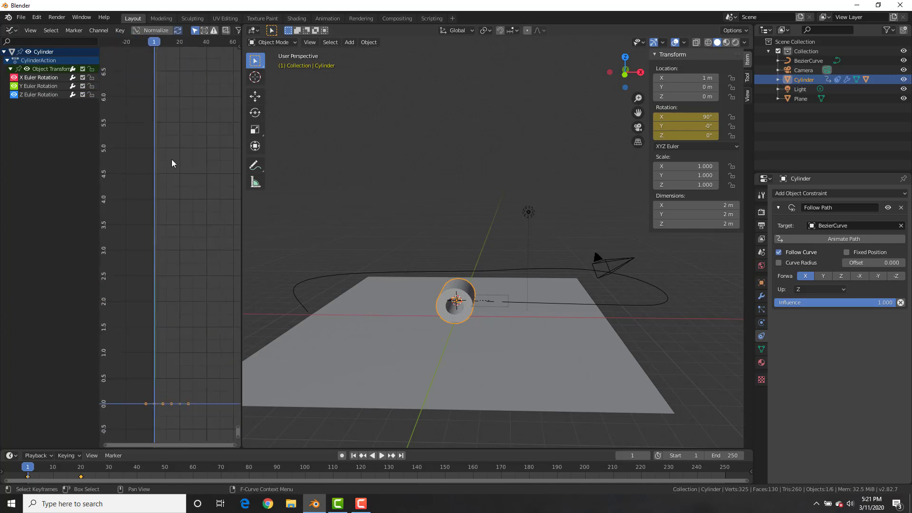
{"action": "left_click", "coordinate": [41, 86]}
{"action": "key", "text": "Home"}
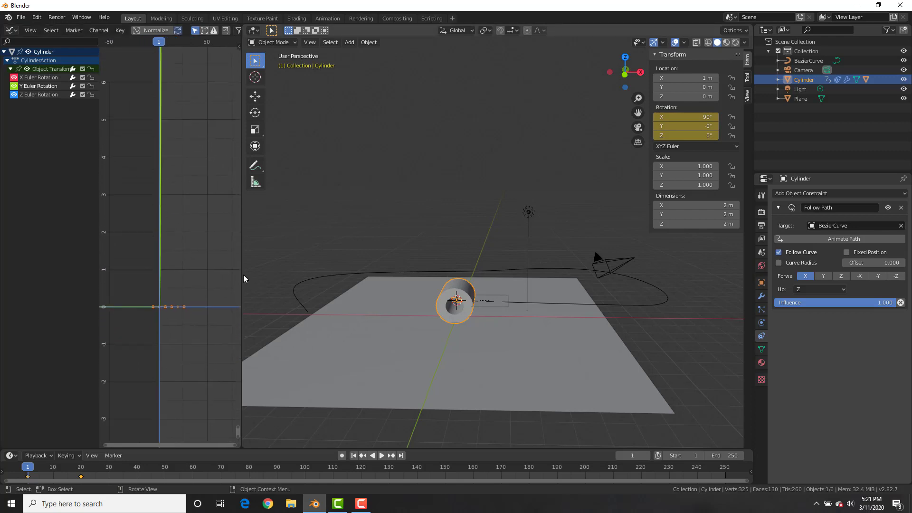
Add a Cycles modifier to the Y Euler Rotation curve and play the animation to check the repeated rolling.
{"action": "left_click_drag", "start_coordinate": [244, 275], "coordinate": [350, 242]}
{"action": "key", "text": "n"}
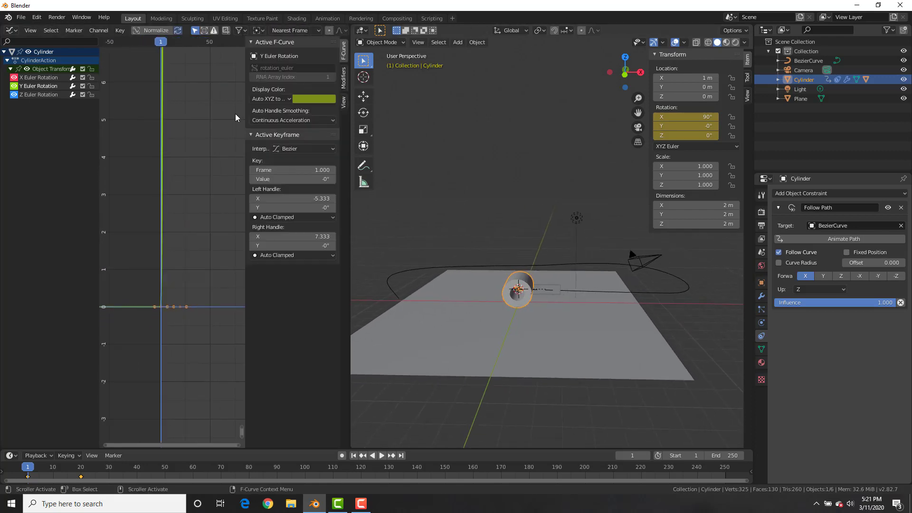
{"action": "left_click", "coordinate": [343, 78]}
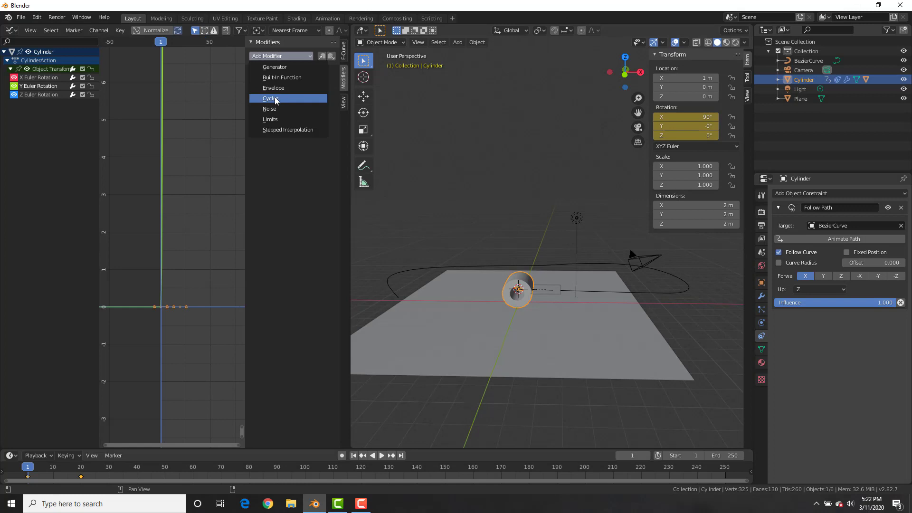
{"action": "left_click", "coordinate": [275, 98]}
{"action": "scroll", "coordinate": [197, 114], "scroll_direction": "down", "scroll_amount": 4}
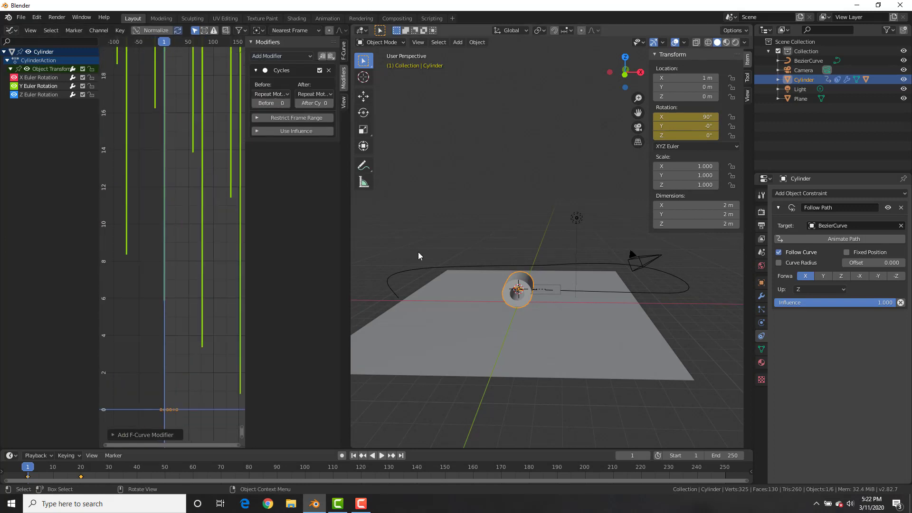
{"action": "key", "text": "space"}
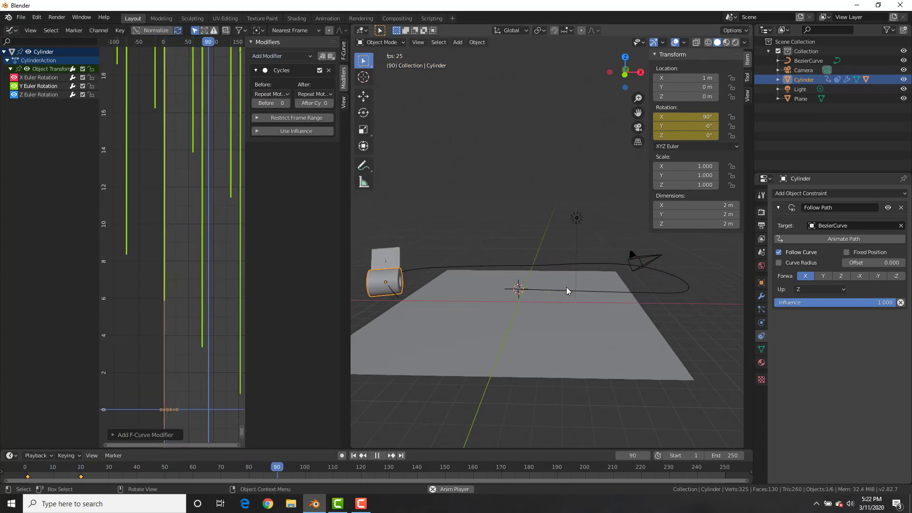
{"action": "key", "text": "space"}
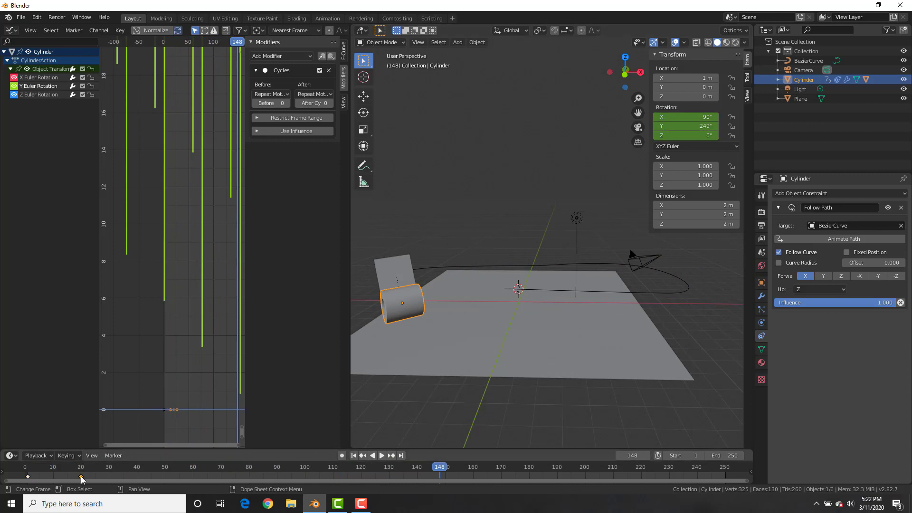
Move the cylinder's second rotation keyframe to frame 10 and replay the animation from frame 1.
{"action": "left_click_drag", "start_coordinate": [81, 477], "coordinate": [53, 477]}
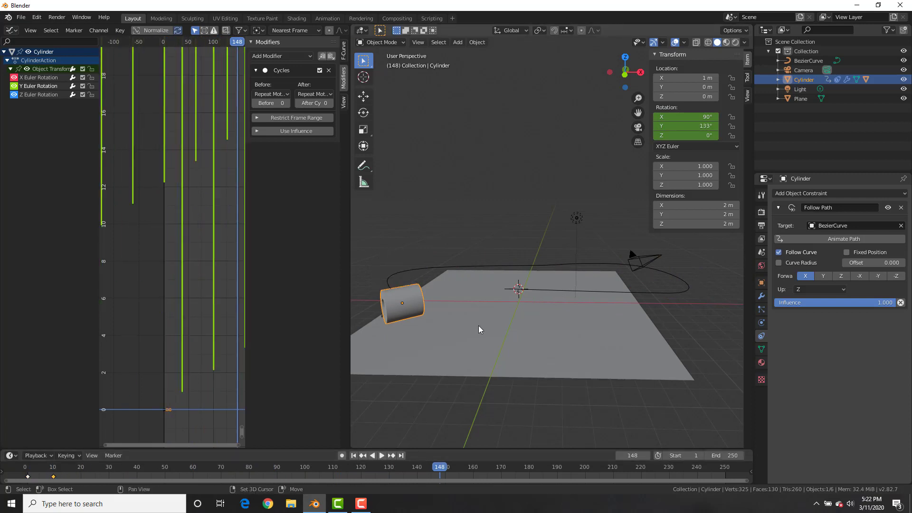
{"action": "key", "text": "shift+Left"}
{"action": "key", "text": "space"}
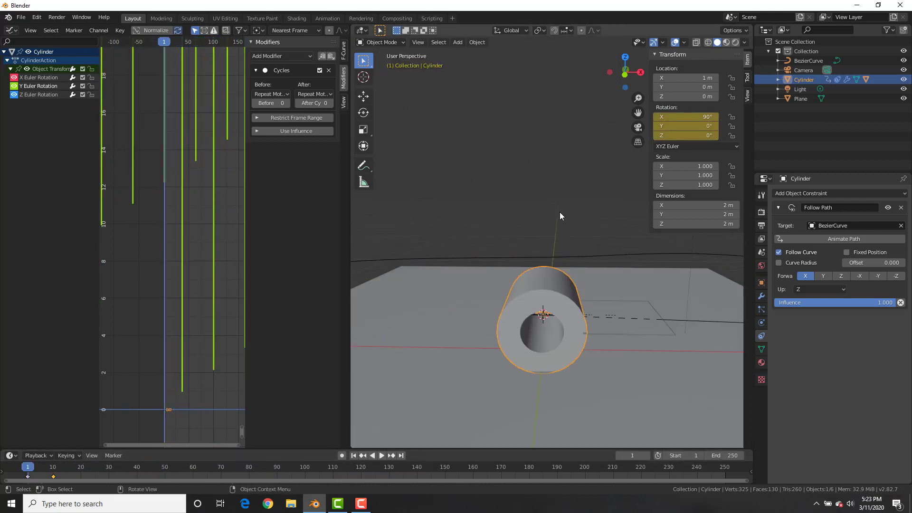
Enter Edit Mode on the cylinder and duplicate the selected inner hole faces in place.
{"action": "scroll", "coordinate": [577, 266], "scroll_direction": "up", "scroll_amount": 6}
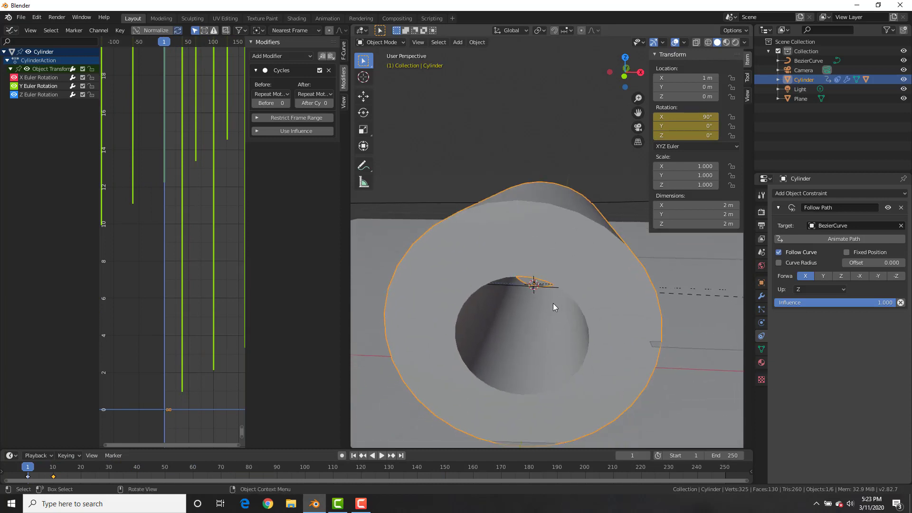
{"action": "key", "text": "Tab"}
{"action": "middle_click_drag", "start_coordinate": [544, 298], "coordinate": [565, 271]}
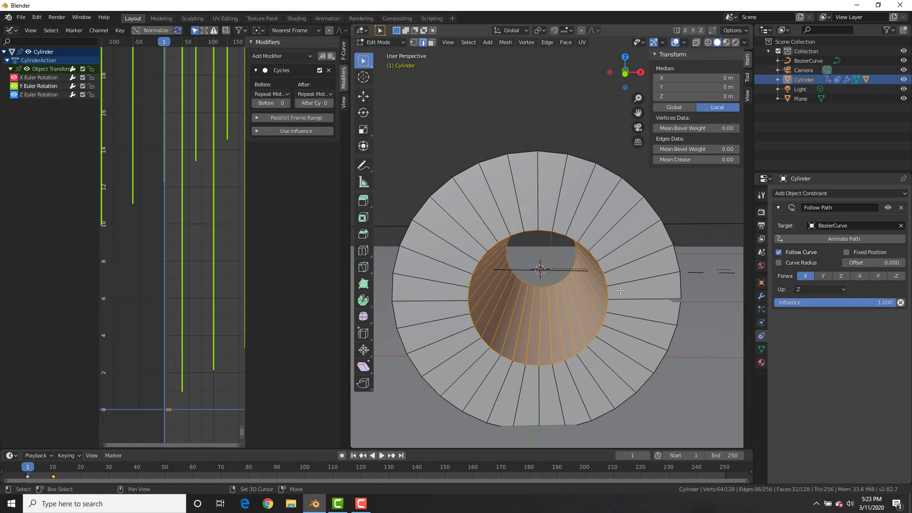
{"action": "key", "text": "shift+d"}
{"action": "right_click", "coordinate": [636, 293]}
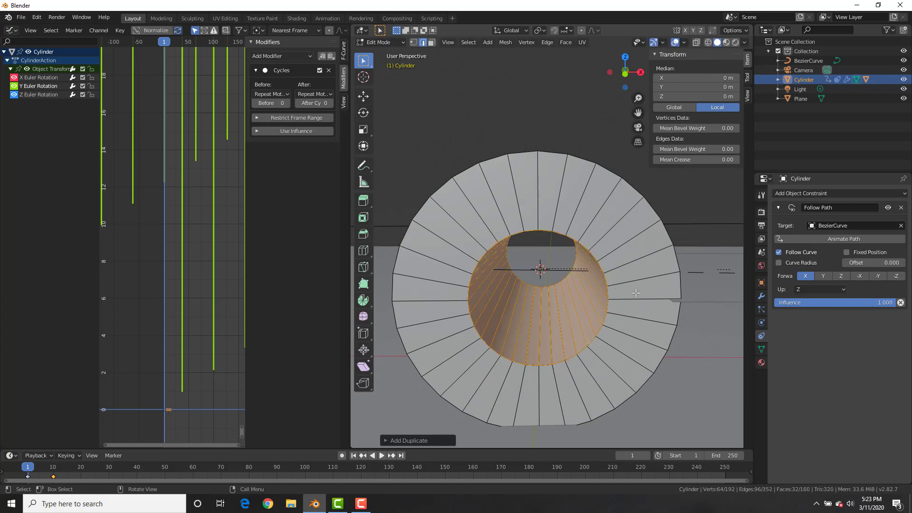
Extrude the duplicated inner faces and scale them inward to about 0.92 on X and Z to form a cardboard tube wall.
{"action": "key", "text": "e"}
{"action": "right_click", "coordinate": [636, 293]}
{"action": "key", "text": "s"}
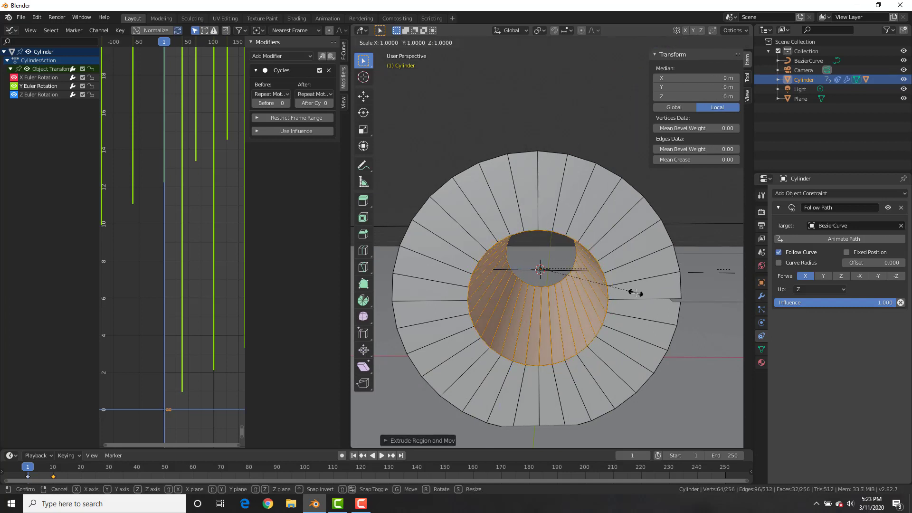
{"action": "key", "text": "shift+y"}
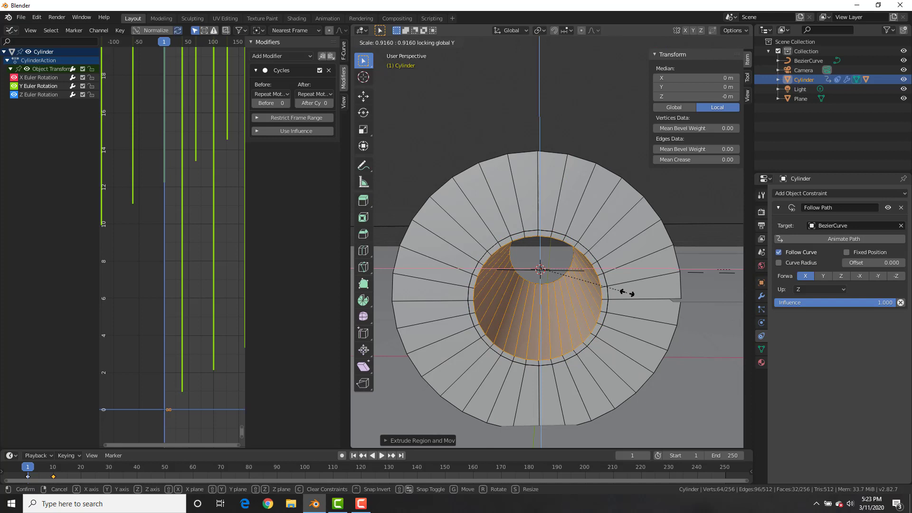
{"action": "left_click", "coordinate": [627, 293]}
Select the whole linked inner tube and scale it along Y so it protrudes slightly from the roll, about 2.04 m long overall.
{"action": "key", "text": "ctrl+l"}
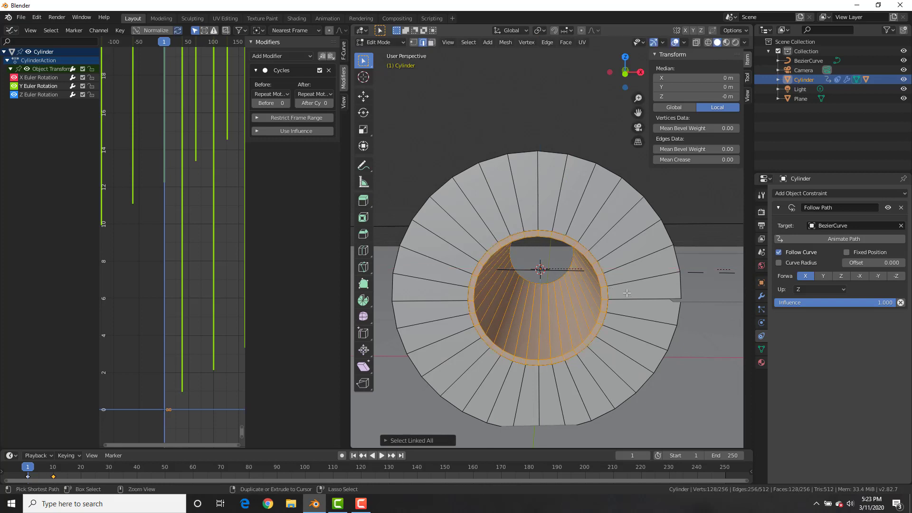
{"action": "middle_click_drag", "start_coordinate": [554, 292], "coordinate": [576, 309]}
{"action": "key", "text": "s"}
{"action": "key", "text": "y"}
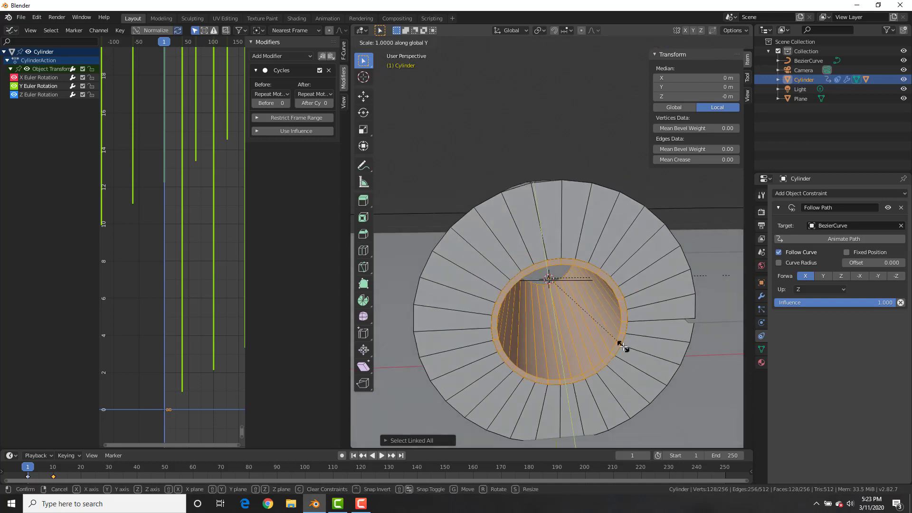
{"action": "left_click", "coordinate": [654, 366]}
{"action": "middle_click_drag", "start_coordinate": [654, 366], "coordinate": [611, 303]}
{"action": "key", "text": "s"}
{"action": "key", "text": "y"}
{"action": "left_click", "coordinate": [694, 365]}
{"action": "key", "text": "Tab"}
{"action": "scroll", "coordinate": [600, 295], "scroll_direction": "down", "scroll_amount": 3}
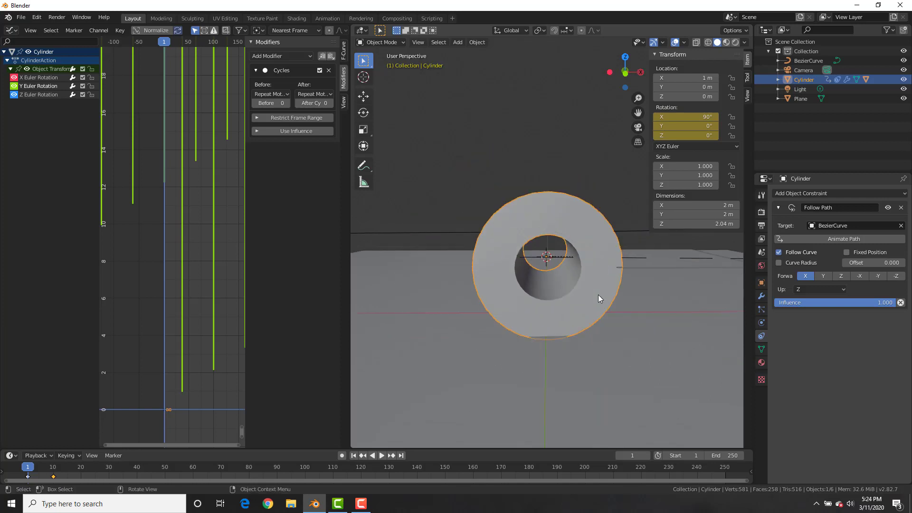
Switch the viewport to material preview and create a new material on the cylinder.
{"action": "scroll", "coordinate": [585, 239], "scroll_direction": "up", "scroll_amount": 3}
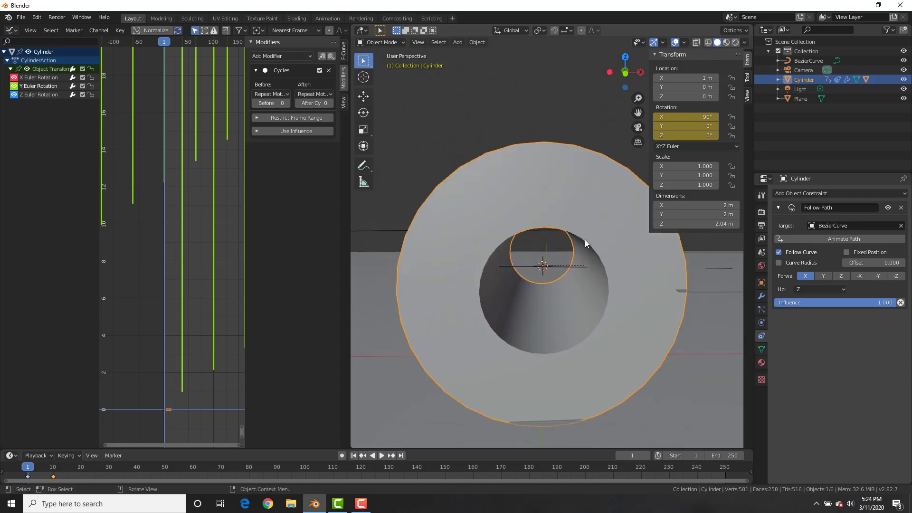
{"action": "left_click", "coordinate": [762, 362]}
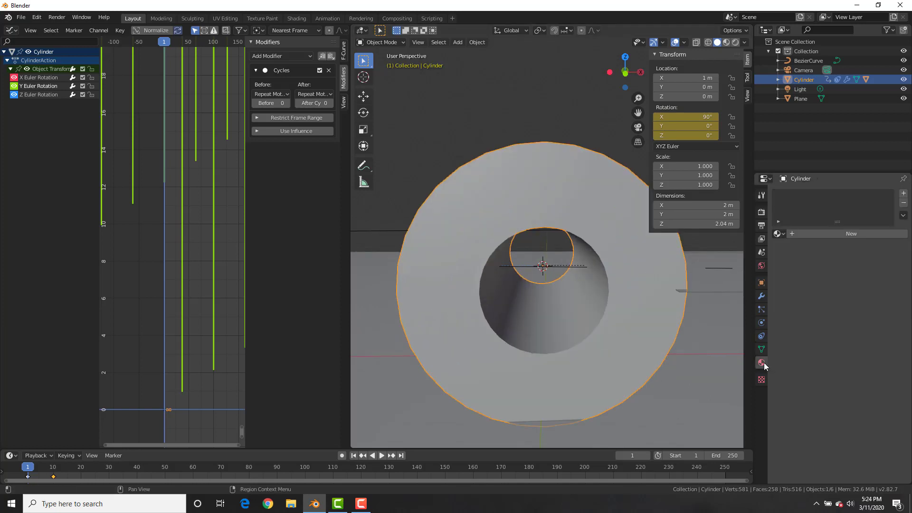
{"action": "left_click", "coordinate": [726, 42]}
{"action": "left_click", "coordinate": [820, 237]}
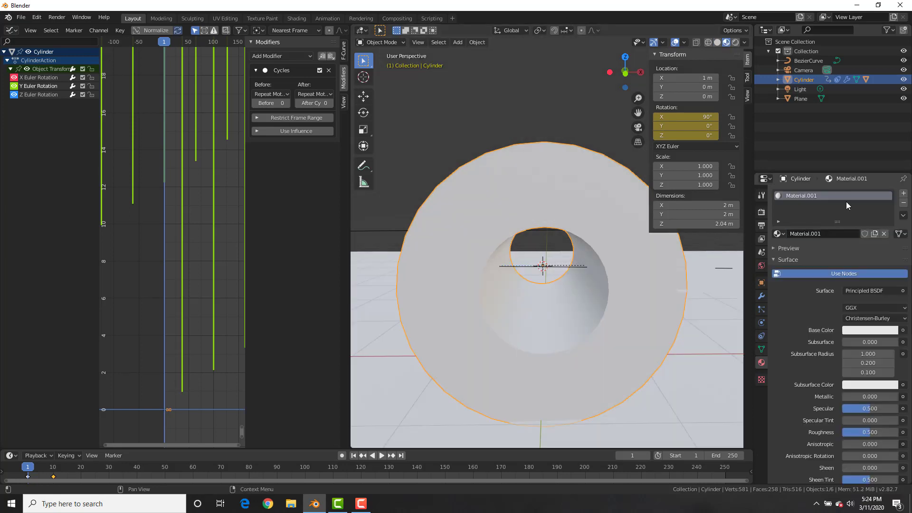
Add a second material slot with a new material and set its base color to cardboard tan, about H 0.103, S 0.419, V 0.756.
{"action": "left_click", "coordinate": [904, 196]}
{"action": "left_click", "coordinate": [833, 254]}
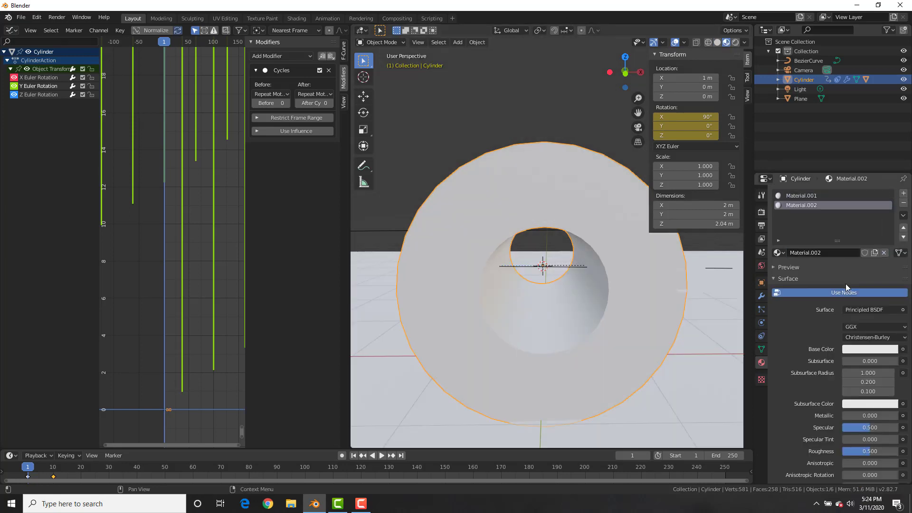
{"action": "left_click", "coordinate": [869, 350]}
{"action": "left_click", "coordinate": [840, 258]}
{"action": "scroll", "coordinate": [840, 258], "scroll_direction": "down", "scroll_amount": 1}
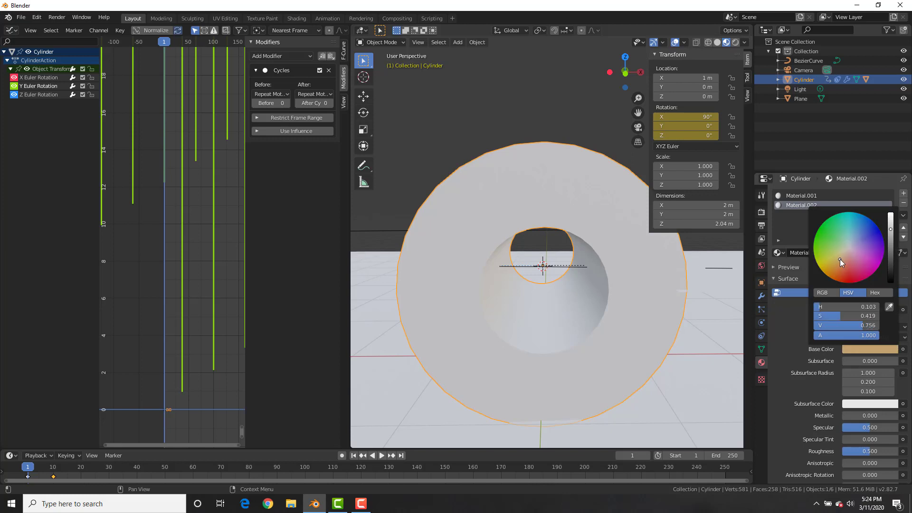
Assign the tan material to the selected inner tube faces in Edit Mode and return to Object Mode.
{"action": "key", "text": "Tab"}
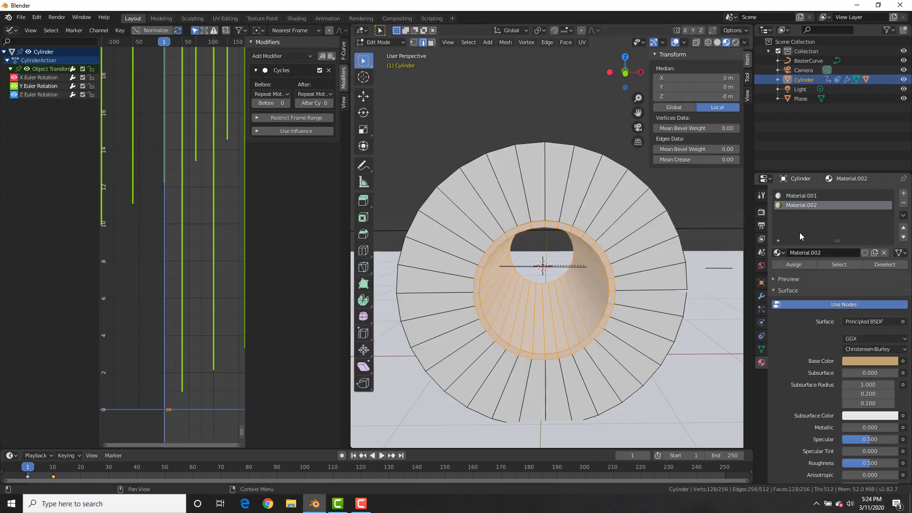
{"action": "left_click", "coordinate": [794, 265]}
{"action": "key", "text": "Tab"}
{"action": "scroll", "coordinate": [568, 245], "scroll_direction": "down", "scroll_amount": 2}
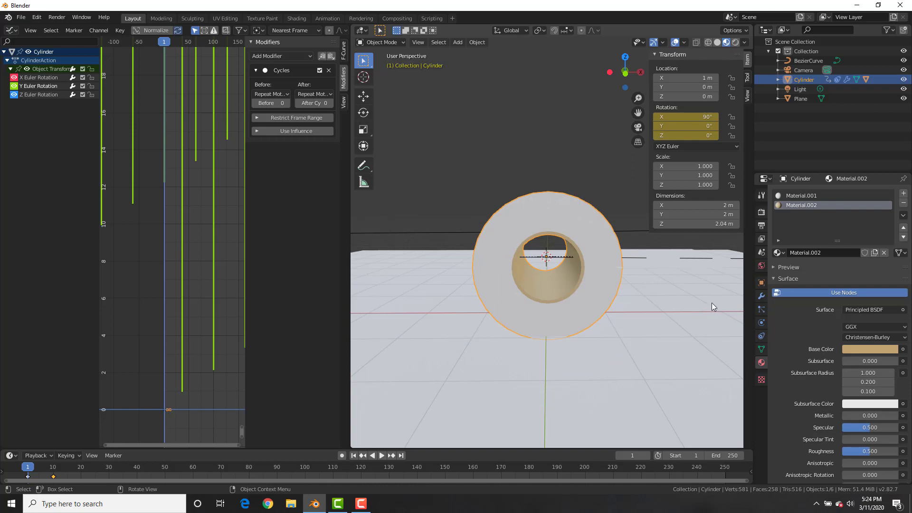
Add Basis and Key 1 shape keys to the cylinder and raise the Key 1 value to 1.000.
{"action": "left_click", "coordinate": [761, 349]}
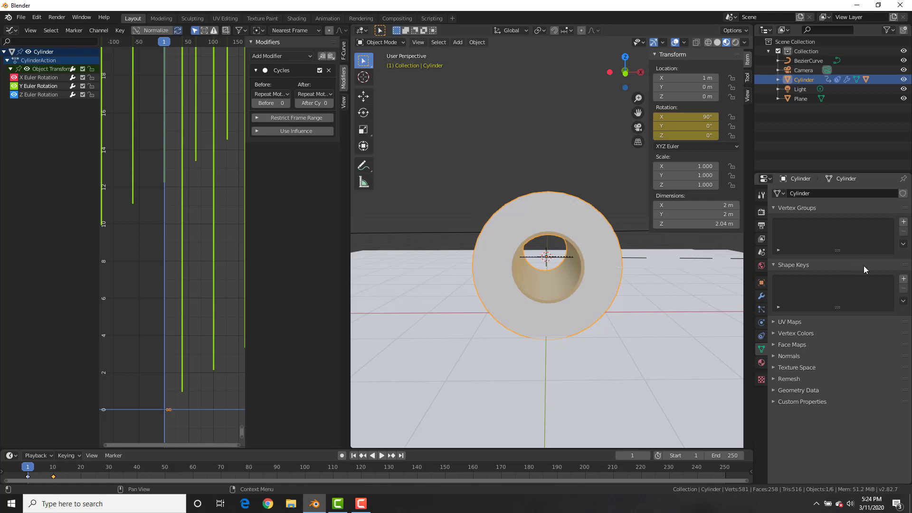
{"action": "left_click", "coordinate": [904, 279]}
{"action": "middle_click_drag", "start_coordinate": [561, 252], "coordinate": [578, 250]}
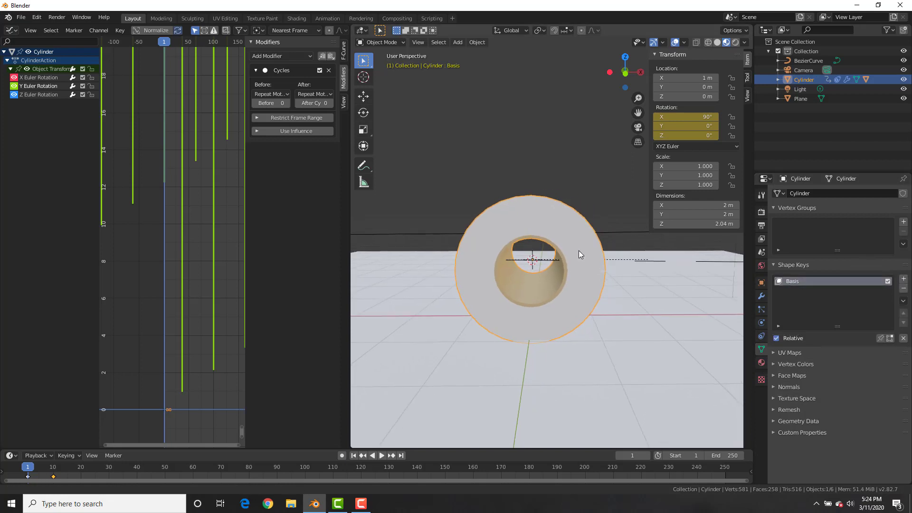
{"action": "left_click", "coordinate": [904, 279]}
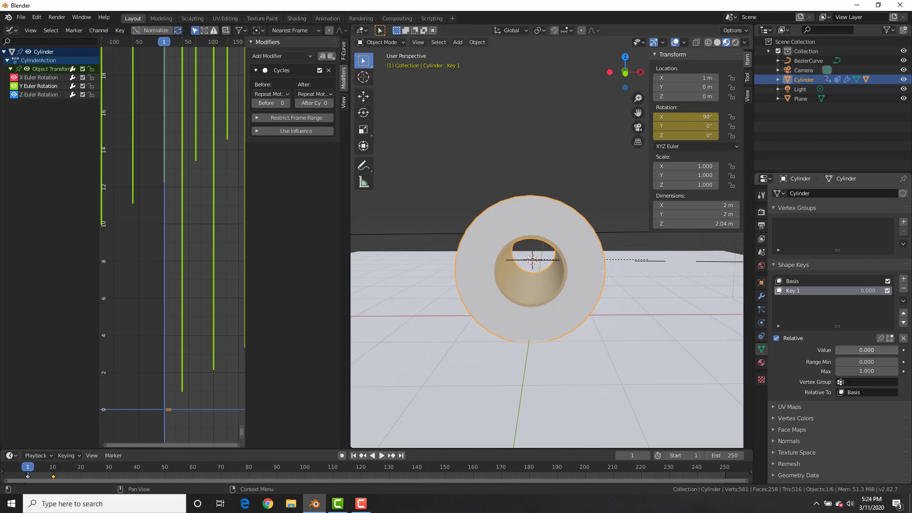
{"action": "left_click_drag", "start_coordinate": [859, 350], "coordinate": [898, 349]}
Shrink the roll's outer side faces in Key 1 to about 0.49 on X and Z, and bring the key's value down to 0.
{"action": "key", "text": "Tab"}
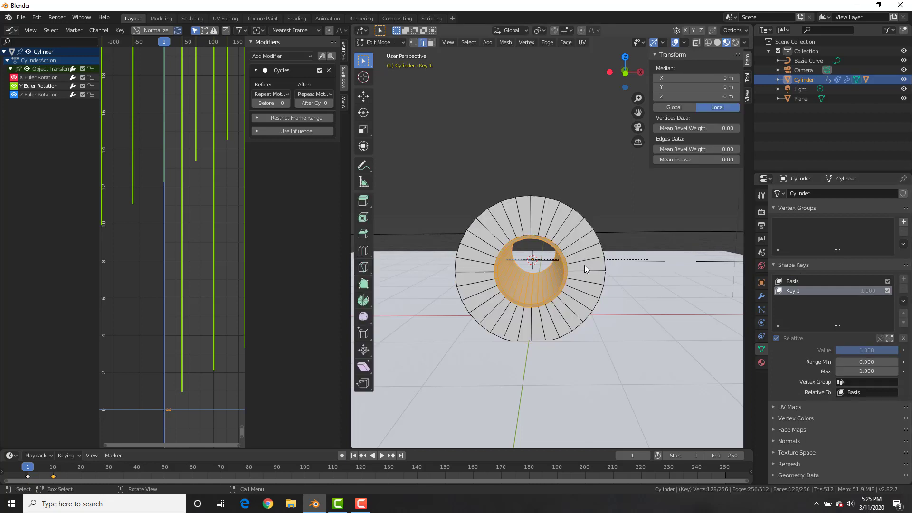
{"action": "middle_click_drag", "start_coordinate": [575, 234], "coordinate": [618, 291]}
{"action": "left_click", "coordinate": [552, 239], "text": "alt"}
{"action": "key", "text": "3"}
{"action": "left_click", "coordinate": [552, 238], "text": "alt"}
{"action": "key", "text": "s"}
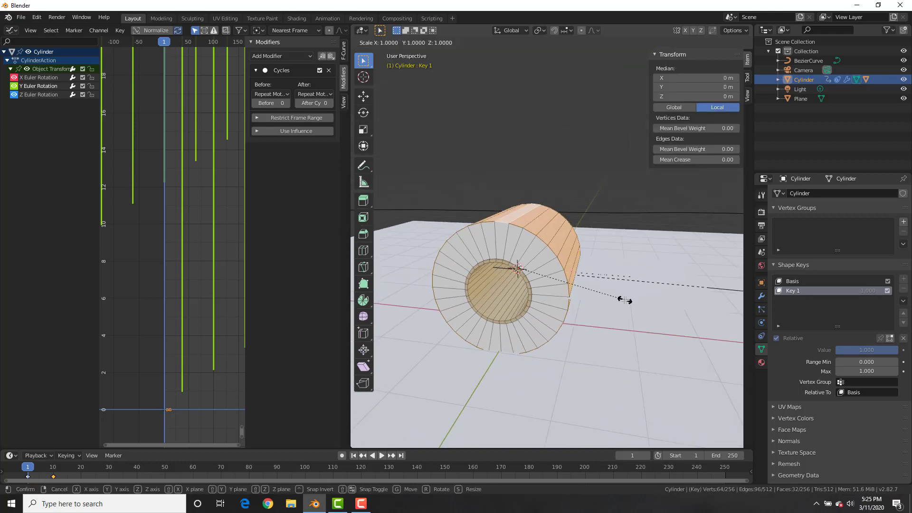
{"action": "key", "text": "shift+y"}
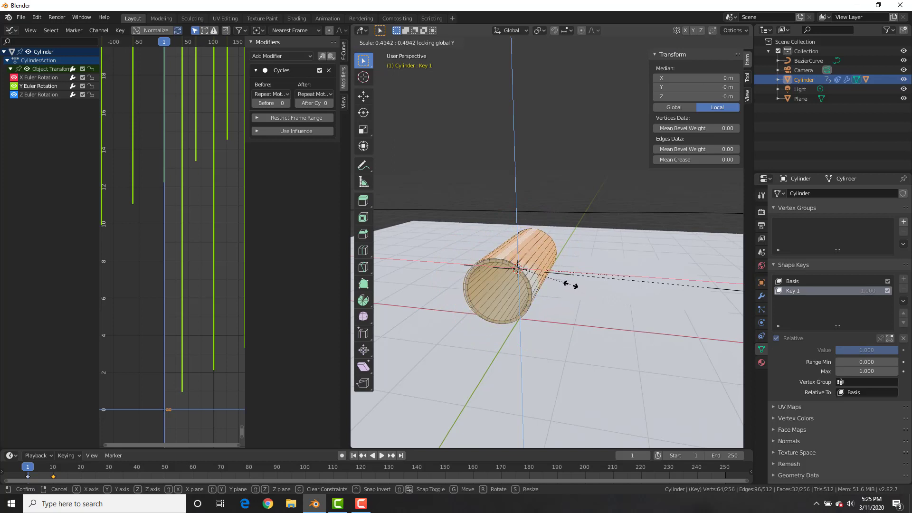
{"action": "left_click", "coordinate": [570, 285]}
{"action": "key", "text": "Tab"}
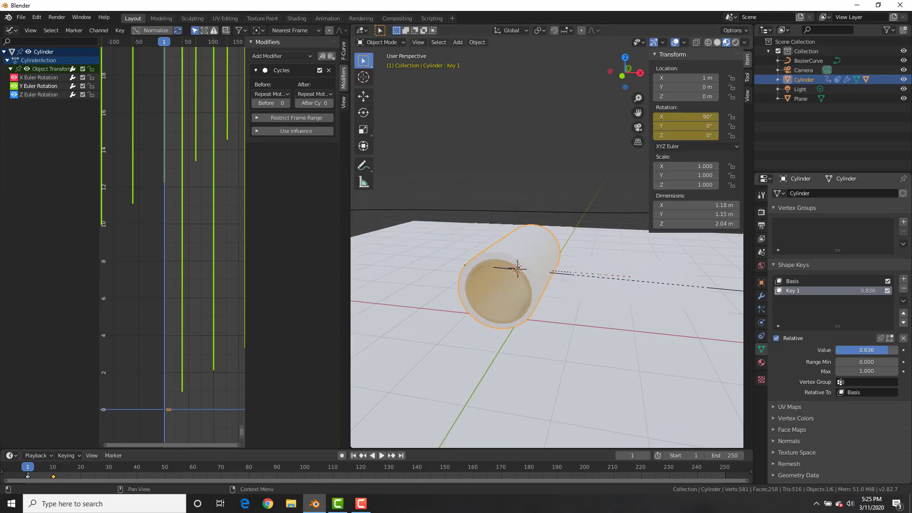
{"action": "left_click_drag", "start_coordinate": [887, 350], "coordinate": [834, 351]}
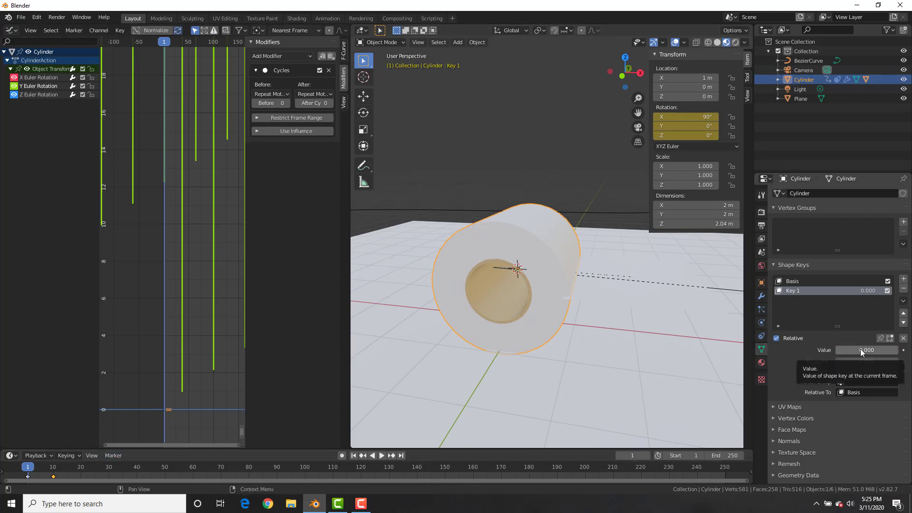
Keyframe the cylinder's Key 1 value of 0 at frame 1 and play back the animation along the path.
{"action": "key", "text": "i"}
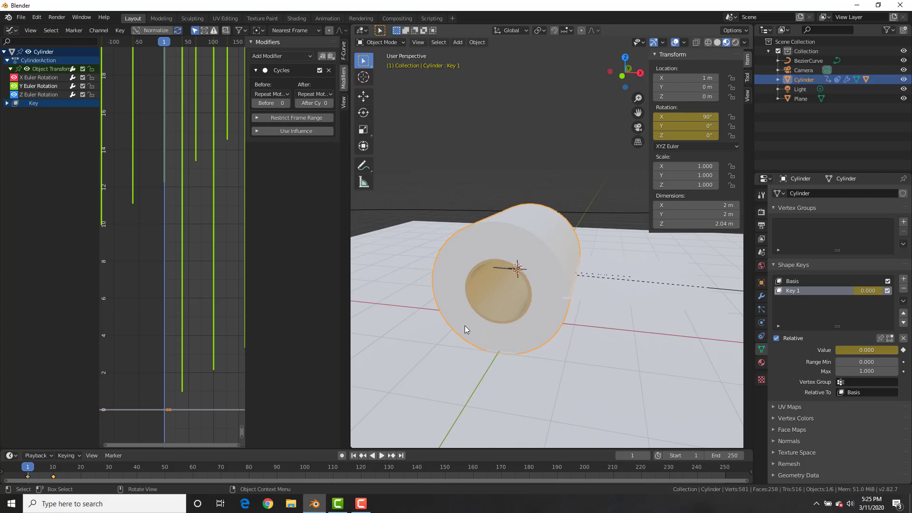
{"action": "key", "text": "space"}
{"action": "middle_click_drag", "start_coordinate": [380, 304], "coordinate": [584, 265]}
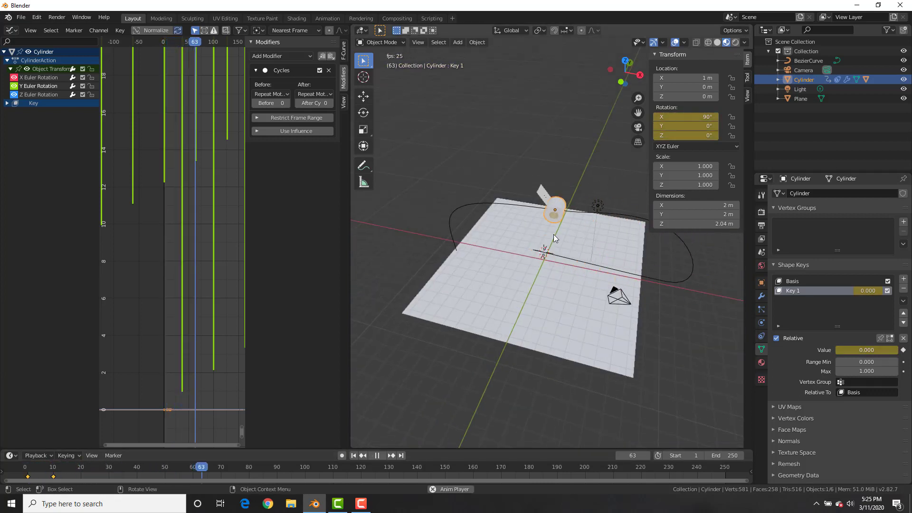
{"action": "key", "text": "space"}
Extend the Bezier curve from its end by extruding a point diagonally beyond the floor plane, making the curve about 23.4 by 22.5 m.
{"action": "left_click", "coordinate": [455, 232]}
{"action": "key", "text": "Tab"}
{"action": "key", "text": "KP_7"}
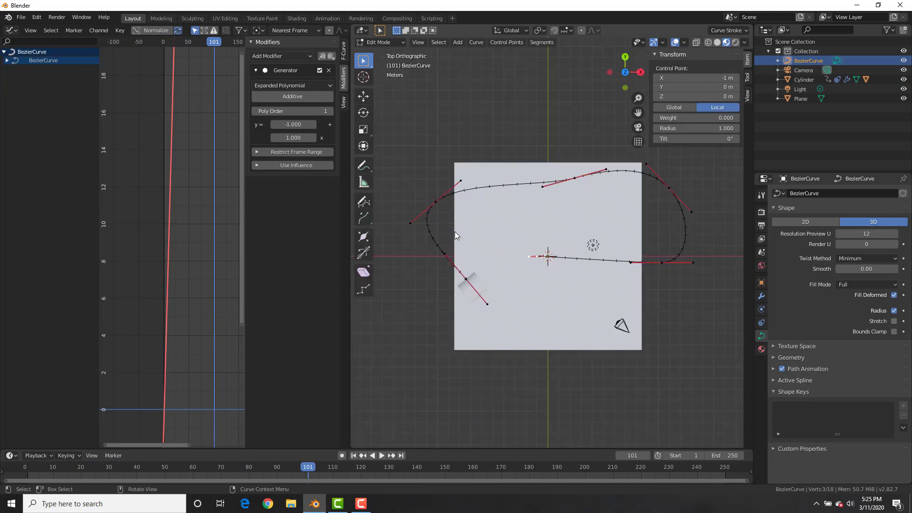
{"action": "scroll", "coordinate": [455, 232], "scroll_direction": "down", "scroll_amount": 4}
{"action": "key", "text": "e"}
{"action": "left_click", "coordinate": [583, 294]}
{"action": "key", "text": "Tab"}
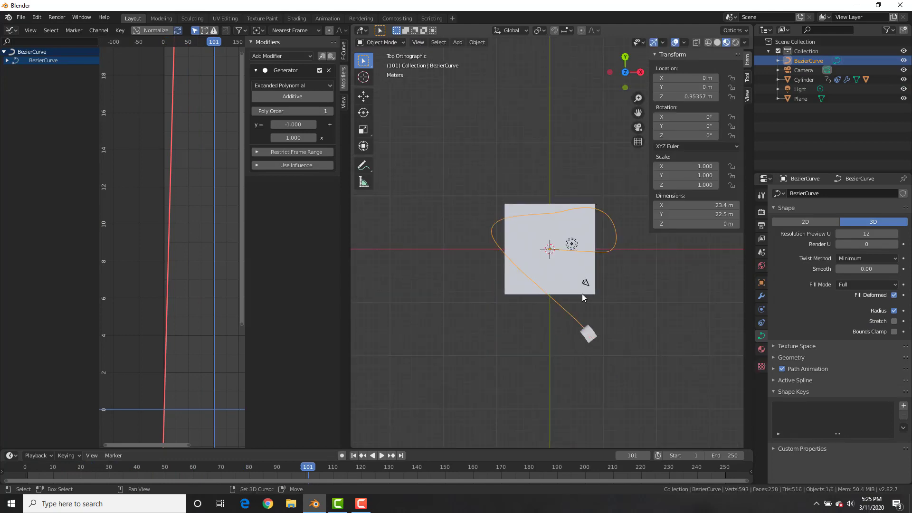
Play the animation from frame 1 to check the roll's travel along the extended path.
{"action": "key", "text": "shift+Left"}
{"action": "middle_click_drag", "start_coordinate": [582, 294], "coordinate": [570, 210]}
{"action": "key", "text": "space"}
{"action": "key", "text": "space"}
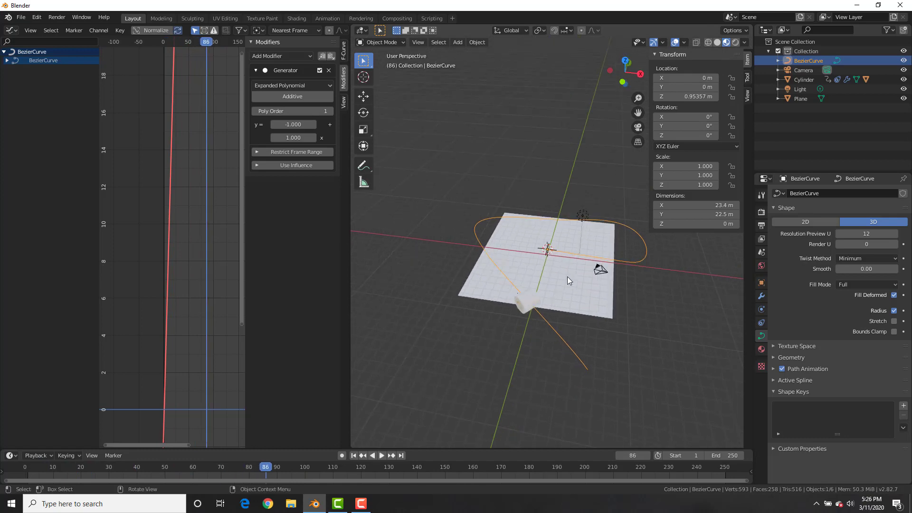
Set the curve's path animation length to 200 frames and play it from frame 1.
{"action": "left_click", "coordinate": [808, 369]}
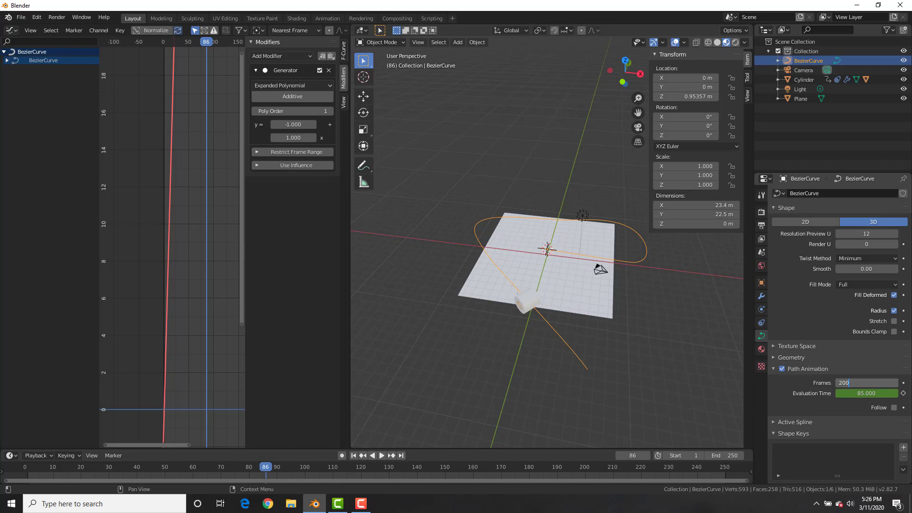
{"action": "key", "text": "shift+Left"}
{"action": "key", "text": "space"}
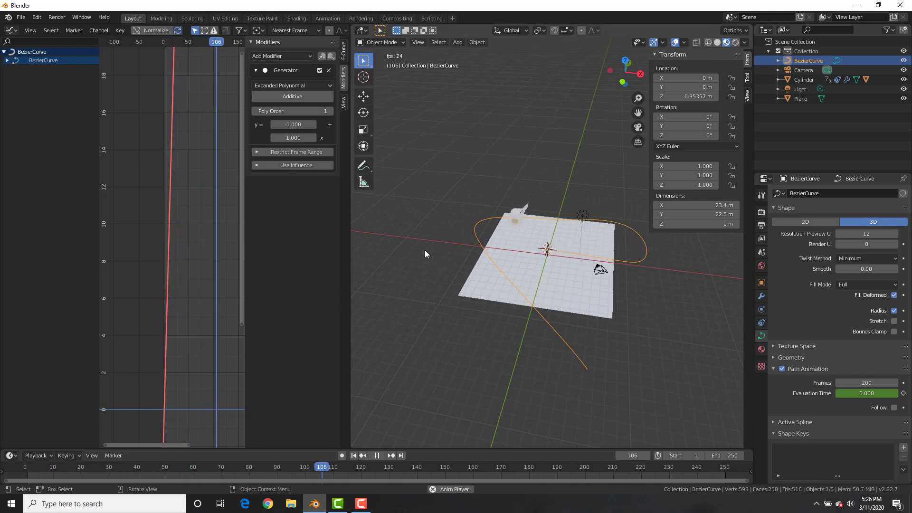
At frame 200, set the cylinder's Key 1 value to 1.000 and keyframe it, and play back the shrinking roll.
{"action": "left_click", "coordinate": [585, 468]}
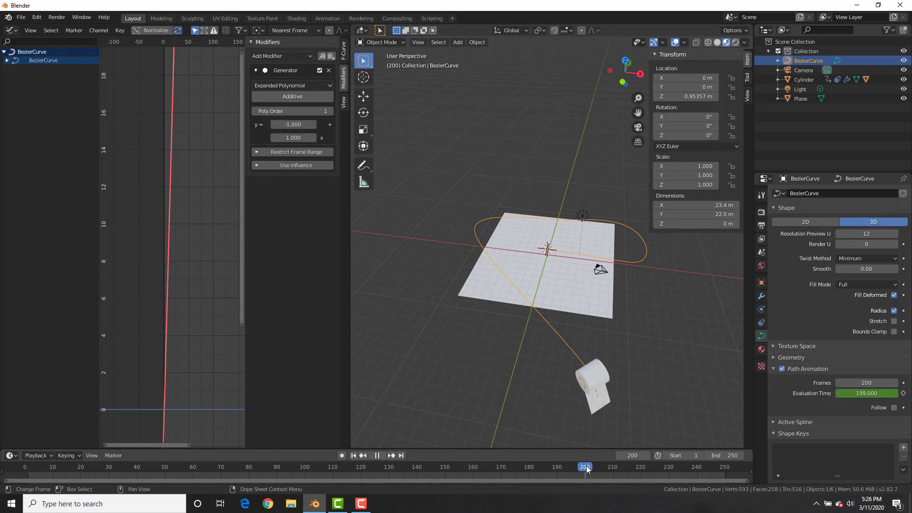
{"action": "key", "text": "space"}
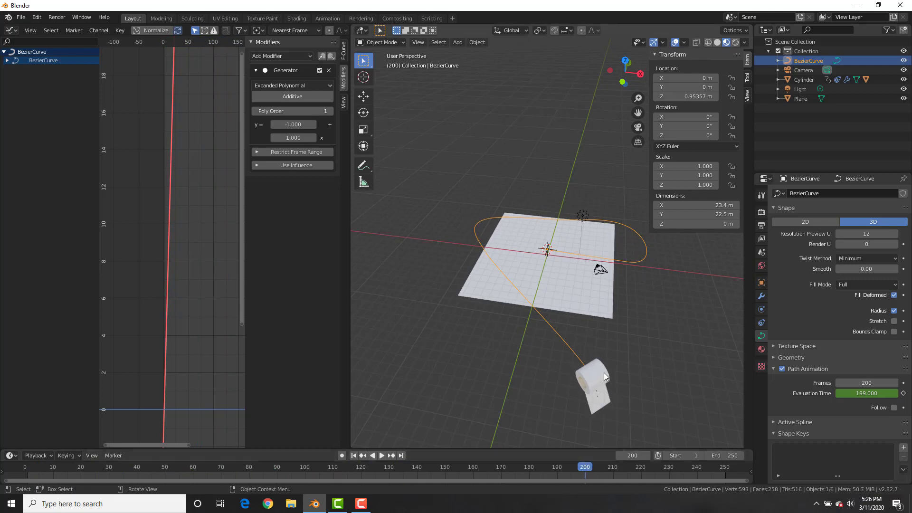
{"action": "left_click", "coordinate": [602, 373]}
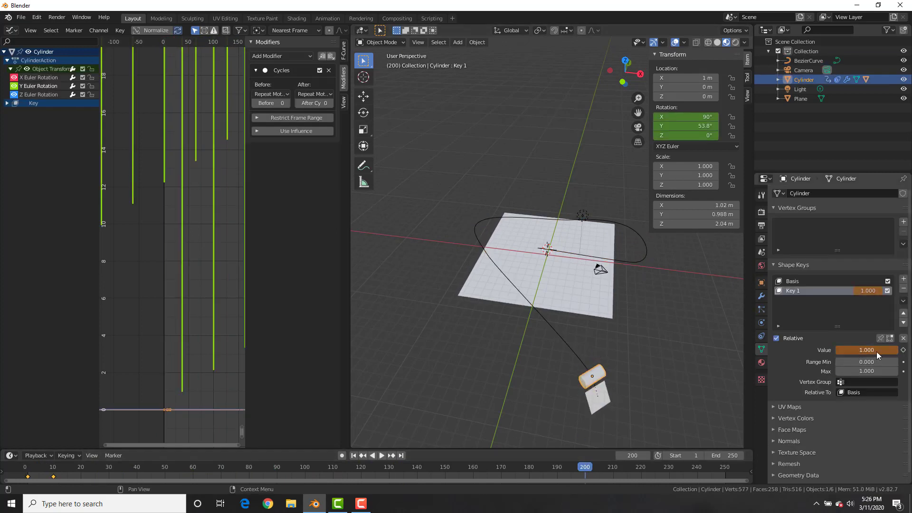
{"action": "key", "text": "i"}
{"action": "key", "text": "shift+Left"}
{"action": "key", "text": "space"}
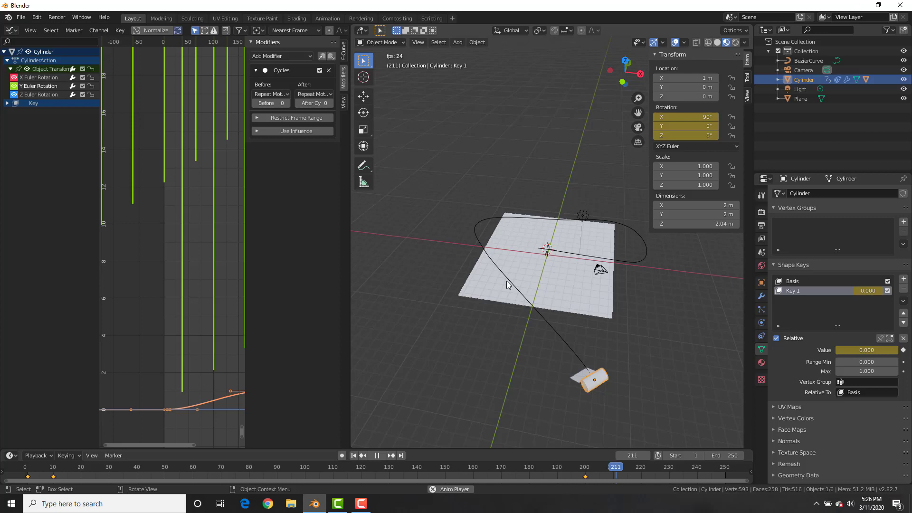
{"action": "key", "text": "Escape"}
Give the floor plane a new material with a black base color and scale the plane up to about 18.6.
{"action": "left_click", "coordinate": [555, 310]}
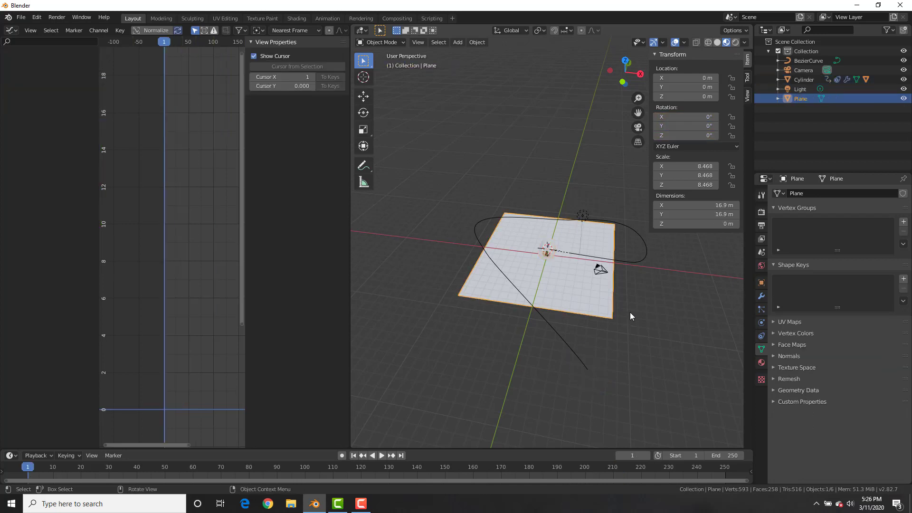
{"action": "left_click", "coordinate": [761, 362]}
{"action": "left_click", "coordinate": [840, 234]}
{"action": "left_click", "coordinate": [858, 329]}
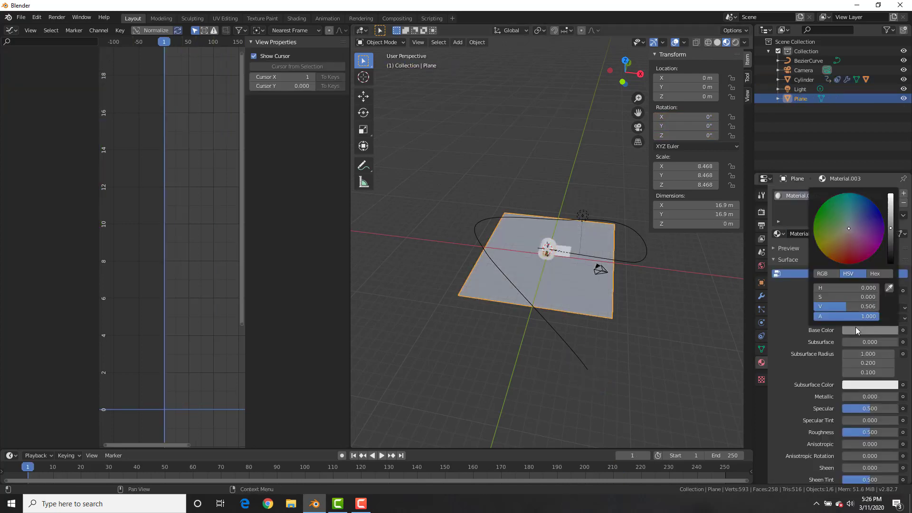
{"action": "key", "text": "s"}
{"action": "left_click", "coordinate": [636, 332]}
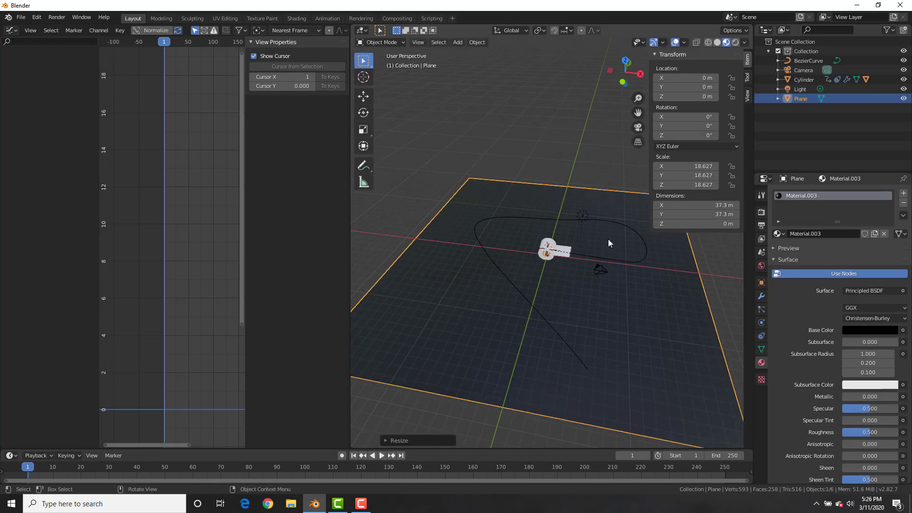
Move the floor plane up along Z to about 0.933 m.
{"action": "scroll", "coordinate": [589, 265], "scroll_direction": "up", "scroll_amount": 7}
{"action": "middle_click_drag", "start_coordinate": [582, 272], "coordinate": [580, 248]}
{"action": "scroll", "coordinate": [581, 247], "scroll_direction": "down", "scroll_amount": 3}
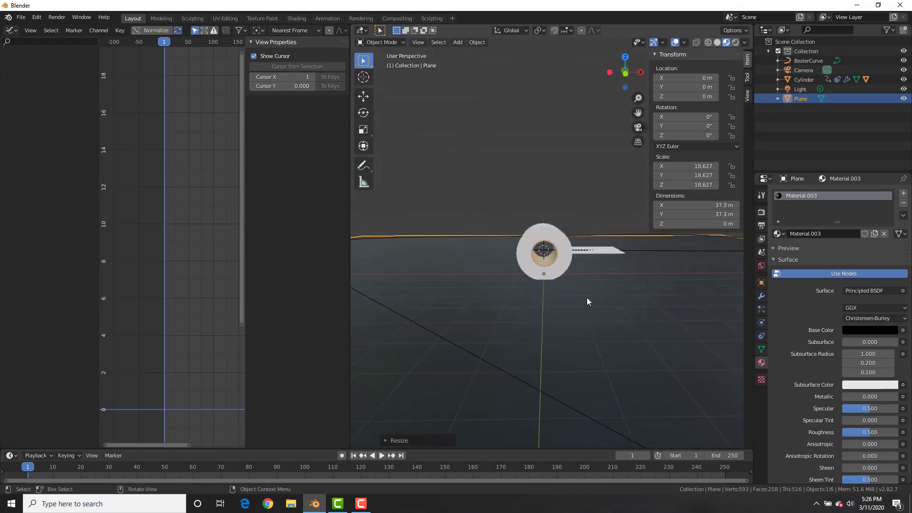
{"action": "scroll", "coordinate": [610, 307], "scroll_direction": "up", "scroll_amount": 5}
{"action": "scroll", "coordinate": [607, 305], "scroll_direction": "down", "scroll_amount": 3}
{"action": "key", "text": "g"}
{"action": "key", "text": "z"}
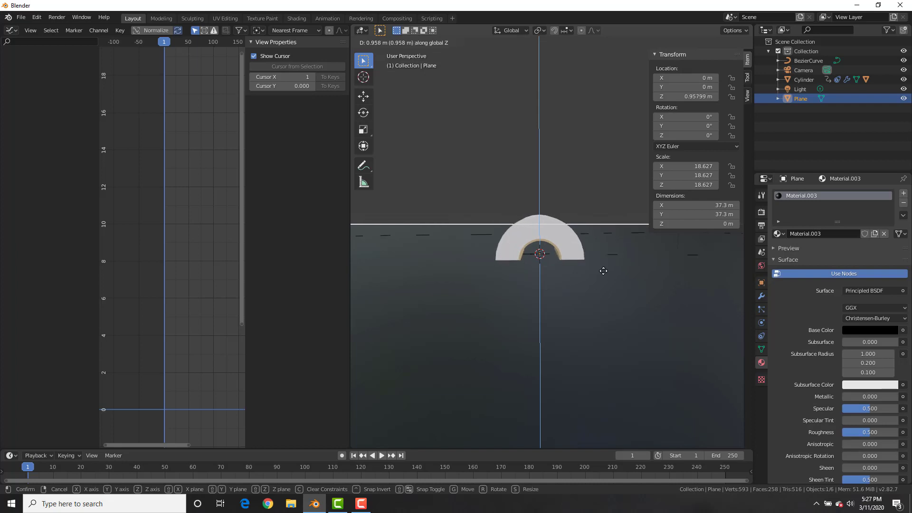
{"action": "left_click", "coordinate": [599, 273]}
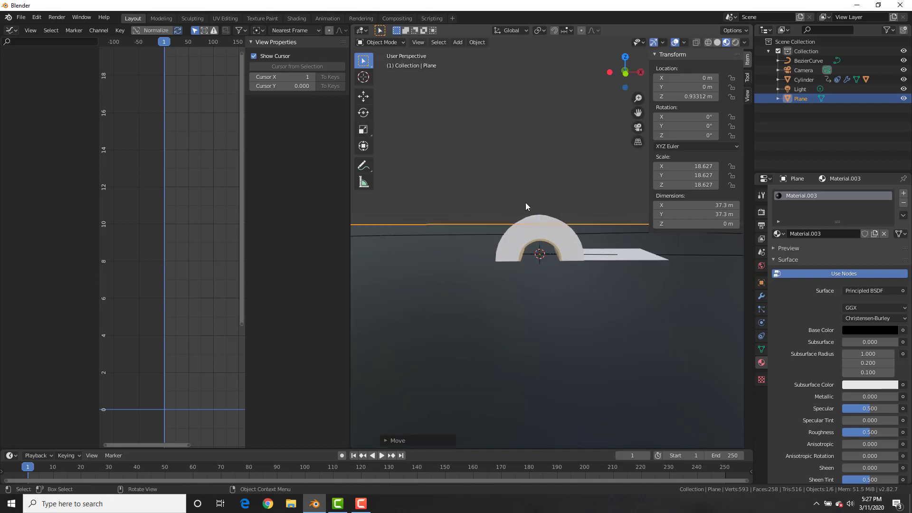
Raise the roll along Z to about 0.965 m so it rests on the floor, and insert a Location keyframe at frame 1.
{"action": "left_click", "coordinate": [500, 253]}
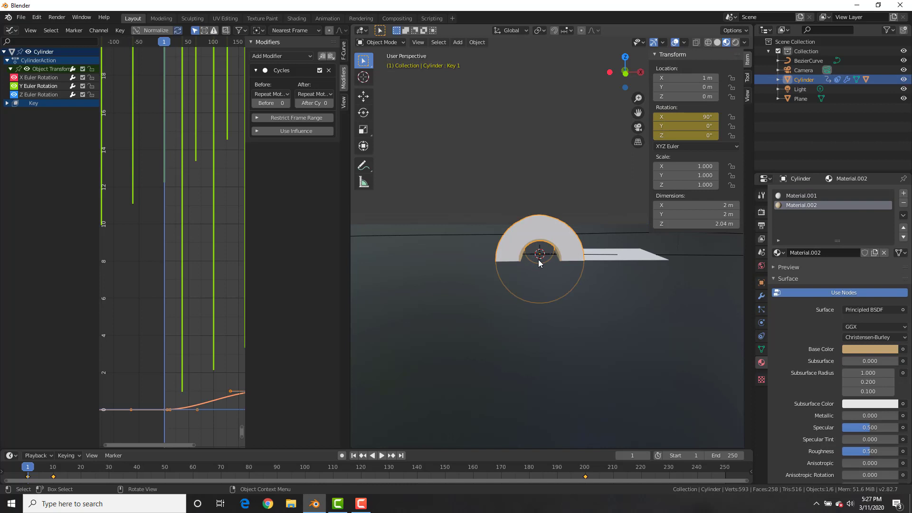
{"action": "key", "text": "g"}
{"action": "key", "text": "z"}
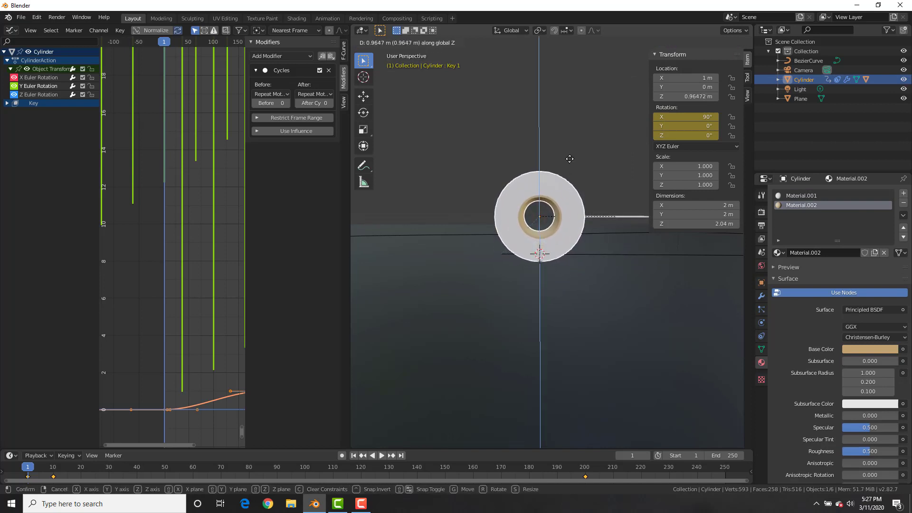
{"action": "left_click", "coordinate": [570, 159]}
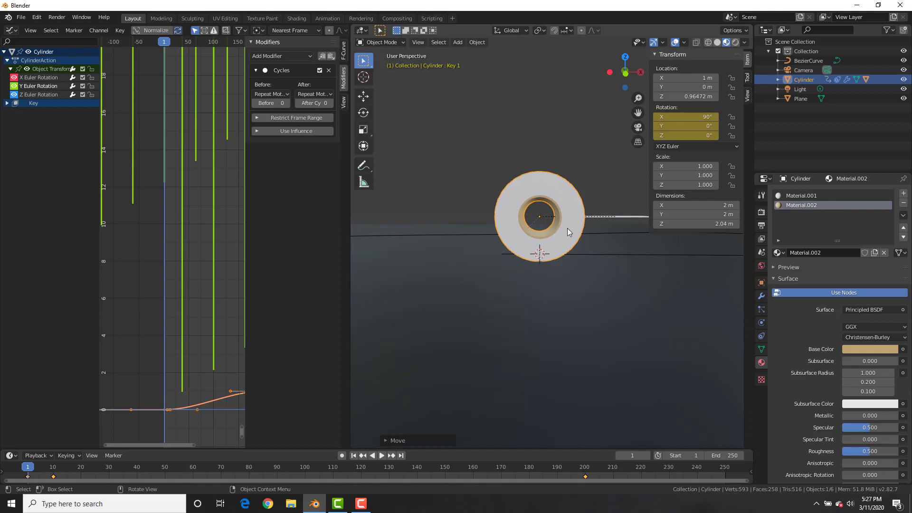
{"action": "key", "text": "i"}
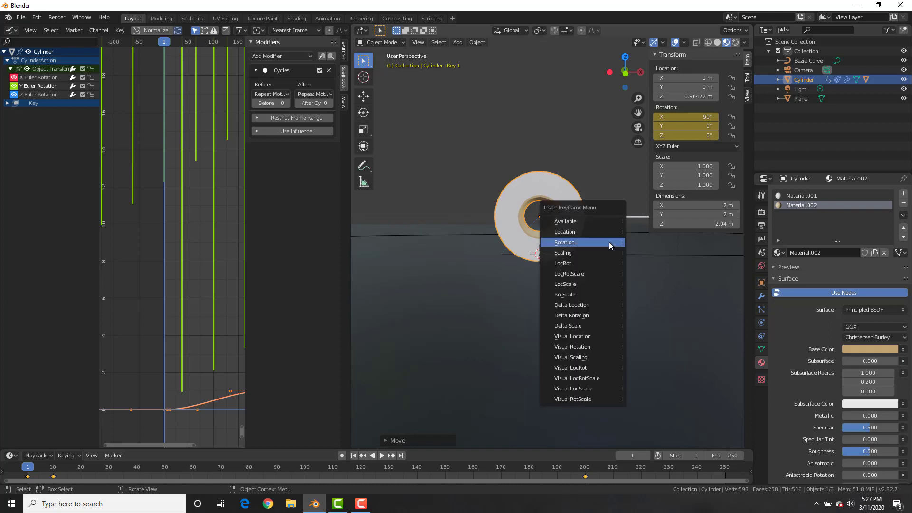
{"action": "left_click", "coordinate": [587, 231]}
Play back the animation, go to frame 200 and examine the shrunken roll's height above the floor.
{"action": "key", "text": "space"}
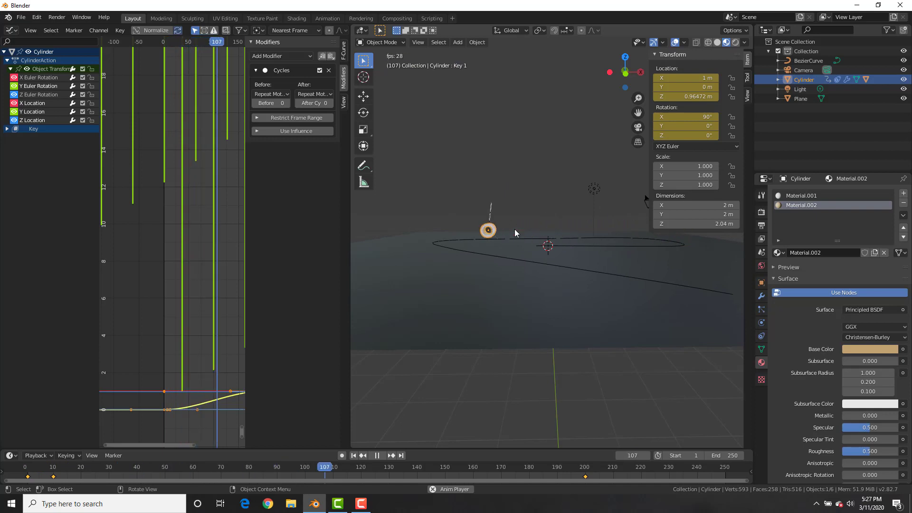
{"action": "middle_click_drag", "start_coordinate": [530, 257], "coordinate": [509, 267]}
{"action": "key", "text": "space"}
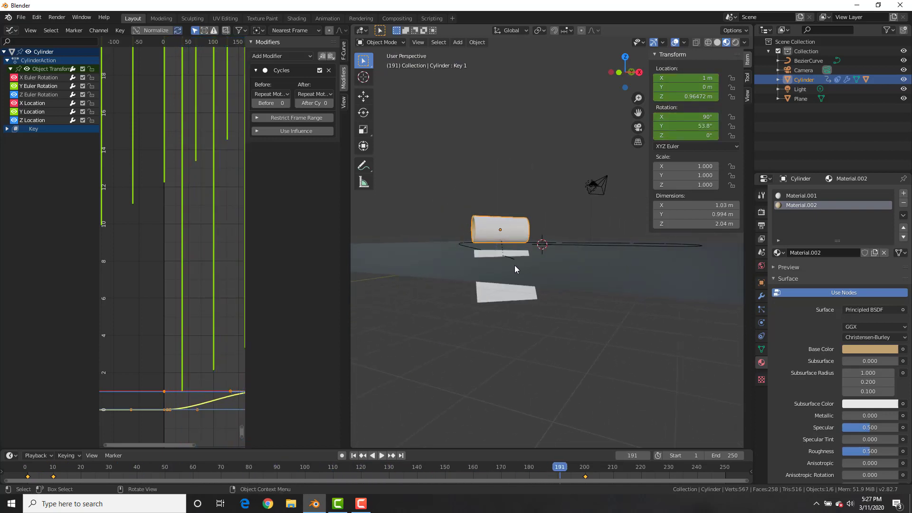
{"action": "left_click_drag", "start_coordinate": [561, 467], "coordinate": [586, 469]}
{"action": "middle_click_drag", "start_coordinate": [516, 241], "coordinate": [538, 248]}
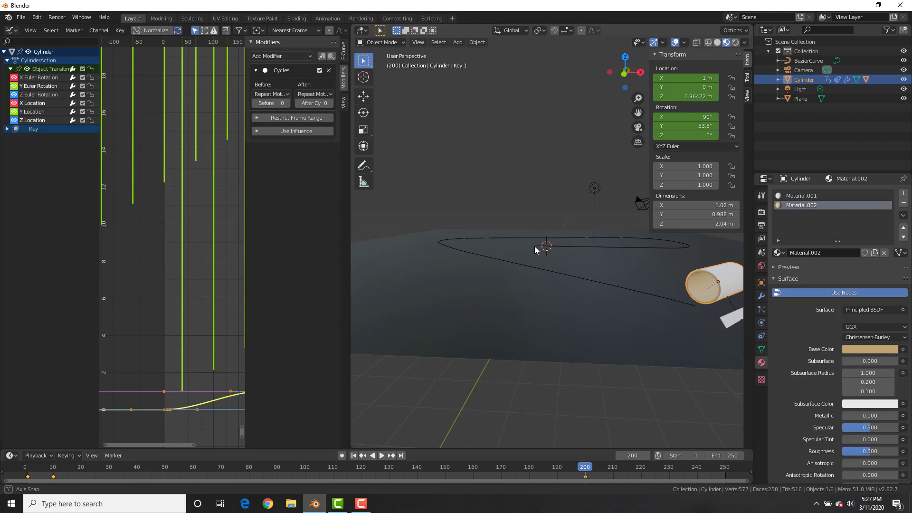
{"action": "mouse_move", "coordinate": [610, 255]}
{"action": "middle_mouse_down", "text": "shift"}
{"action": "mouse_move", "coordinate": [548, 239]}
{"action": "mouse_move", "coordinate": [620, 248]}
{"action": "mouse_move", "coordinate": [598, 251]}
{"action": "middle_mouse_up", "text": "shift"}
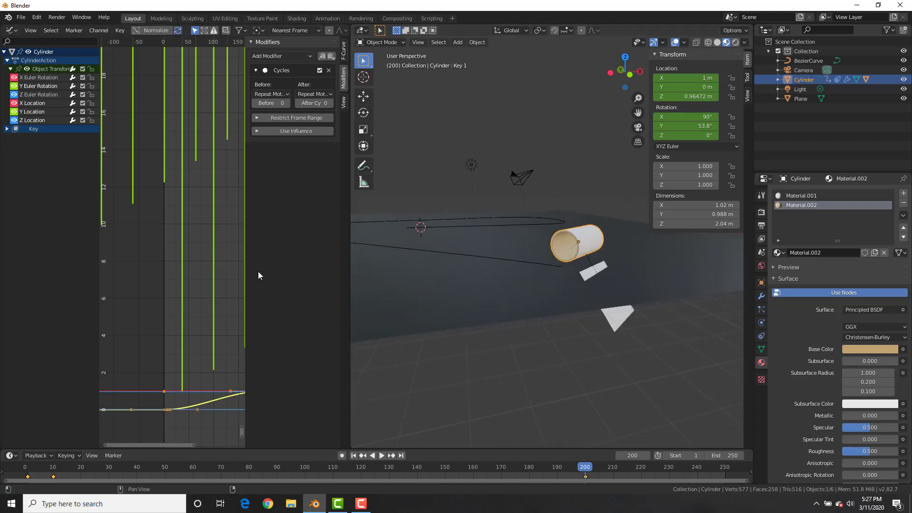
{"action": "left_click", "coordinate": [28, 121]}
{"action": "middle_click_drag", "start_coordinate": [212, 325], "coordinate": [160, 256]}
{"action": "scroll", "coordinate": [176, 265], "scroll_direction": "down", "scroll_amount": 4}
{"action": "scroll", "coordinate": [138, 312], "scroll_direction": "up", "scroll_amount": 3}
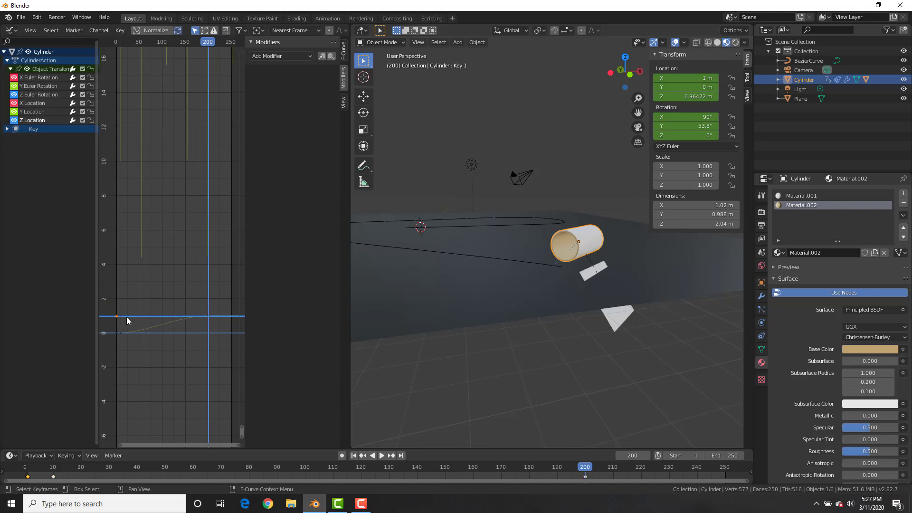
{"action": "key", "text": "g"}
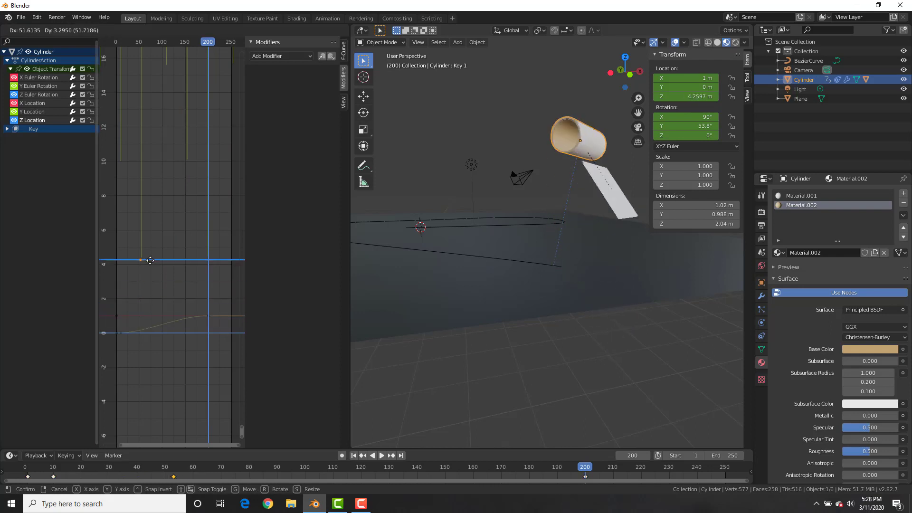
{"action": "key", "text": "Escape"}
Lower the roll along Z to about 0.448 m at frame 200 and insert a Location keyframe.
{"action": "key", "text": "g"}
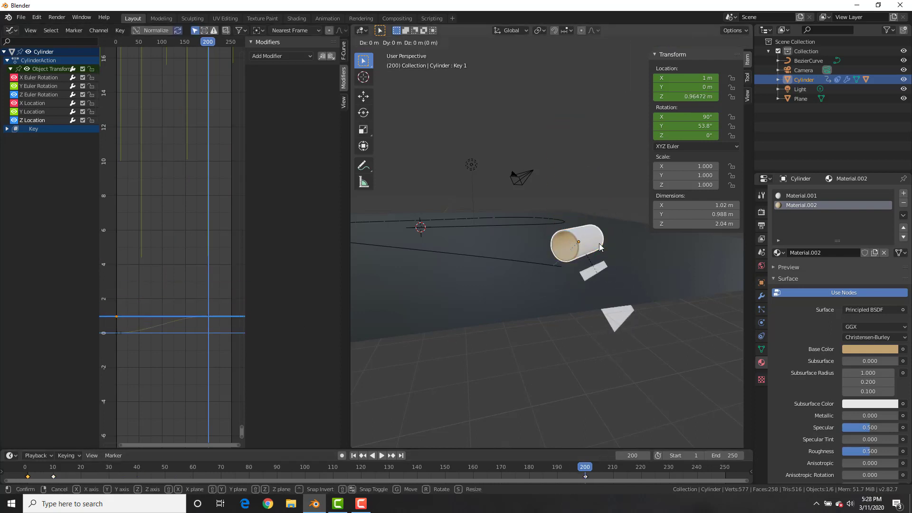
{"action": "key", "text": "z"}
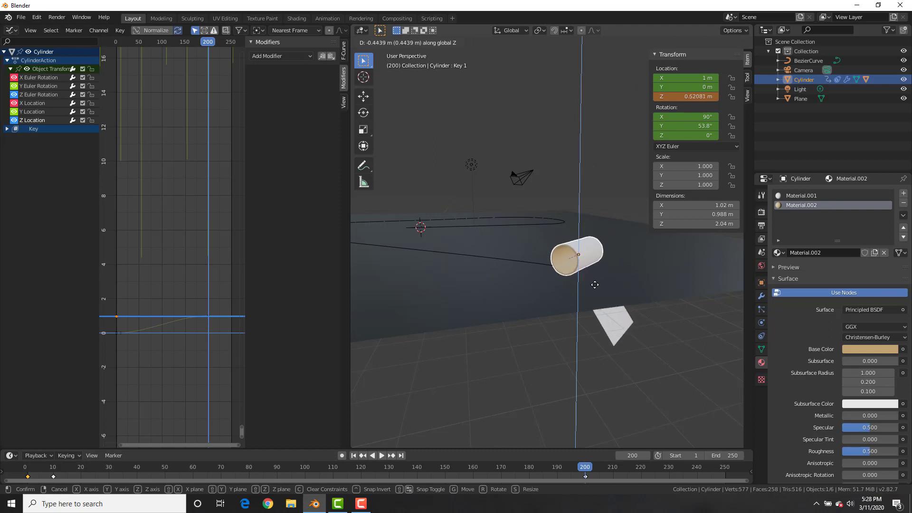
{"action": "left_click", "coordinate": [585, 305]}
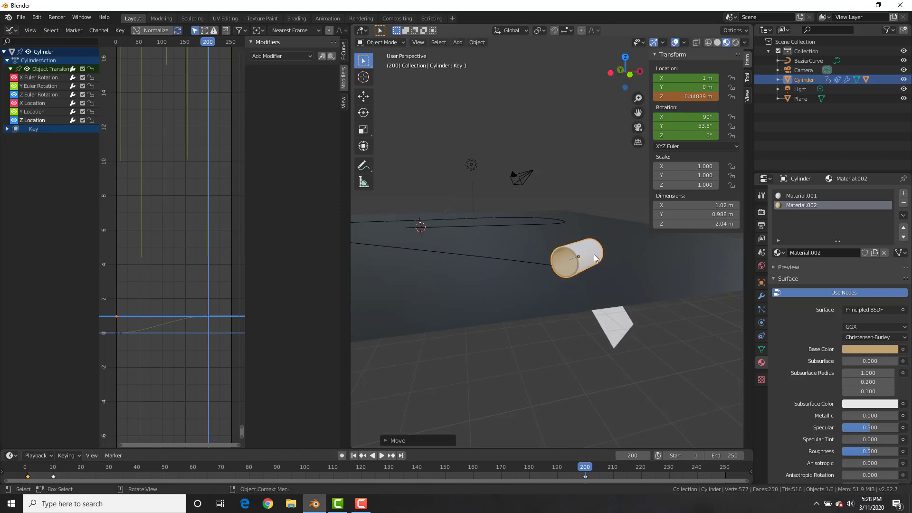
{"action": "key", "text": "i"}
{"action": "left_click", "coordinate": [594, 257]}
Play back the animation to check that the shrinking roll stays on the floor along the path.
{"action": "key", "text": "space"}
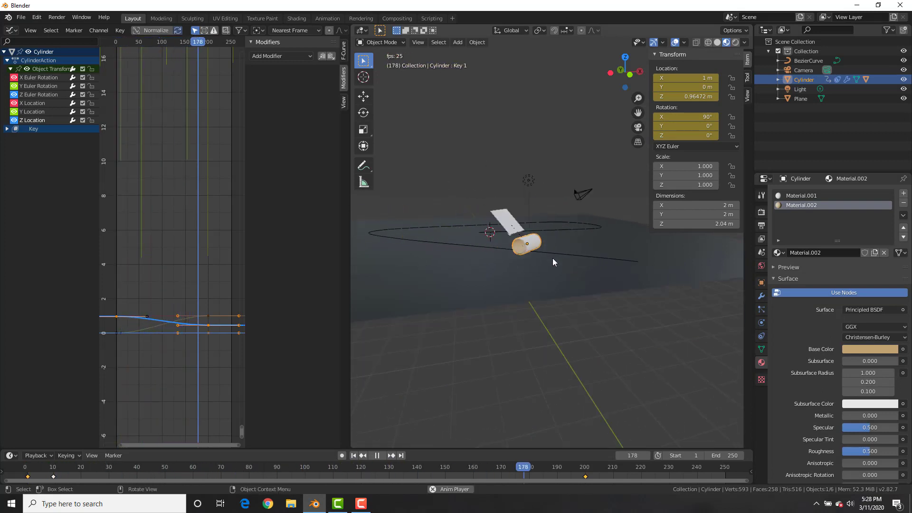
{"action": "key", "text": "space"}
{"action": "middle_click_drag", "start_coordinate": [667, 264], "coordinate": [598, 258]}
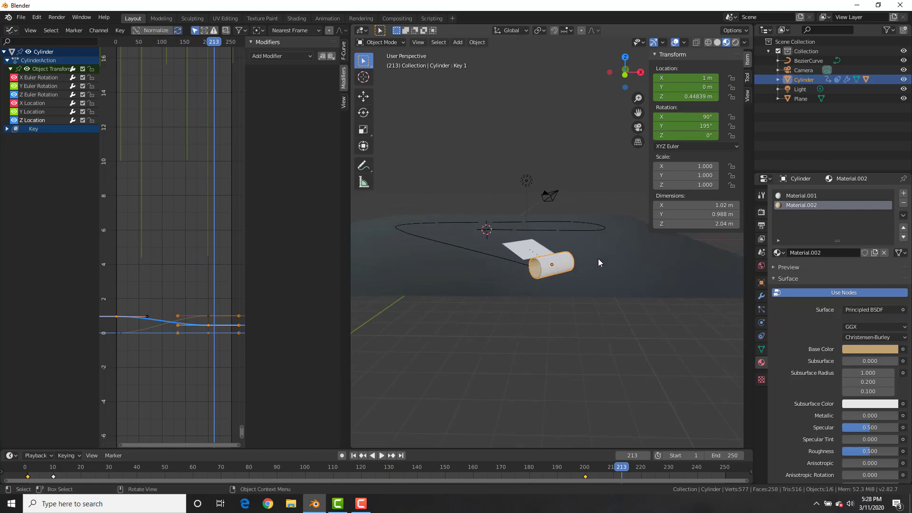
{"action": "middle_click_drag", "start_coordinate": [561, 192], "coordinate": [531, 194]}
Return to frame 1 and snap the 3D cursor to the start of the Bezier path beneath the roll.
{"action": "key", "text": "shift+Left"}
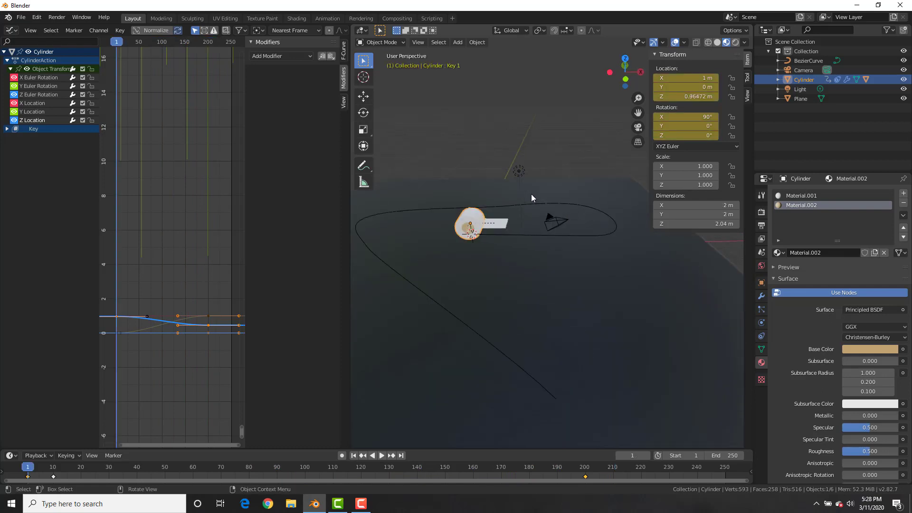
{"action": "scroll", "coordinate": [546, 200], "scroll_direction": "up", "scroll_amount": 4}
{"action": "middle_click_drag", "start_coordinate": [449, 192], "coordinate": [507, 244]}
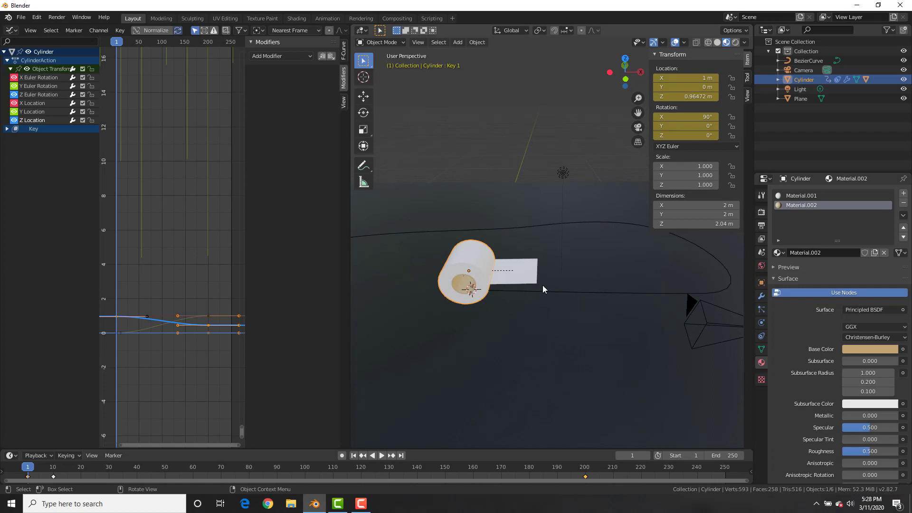
{"action": "scroll", "coordinate": [523, 286], "scroll_direction": "up", "scroll_amount": 3}
{"action": "middle_click_drag", "start_coordinate": [447, 286], "coordinate": [579, 252]}
{"action": "left_click", "coordinate": [565, 277]}
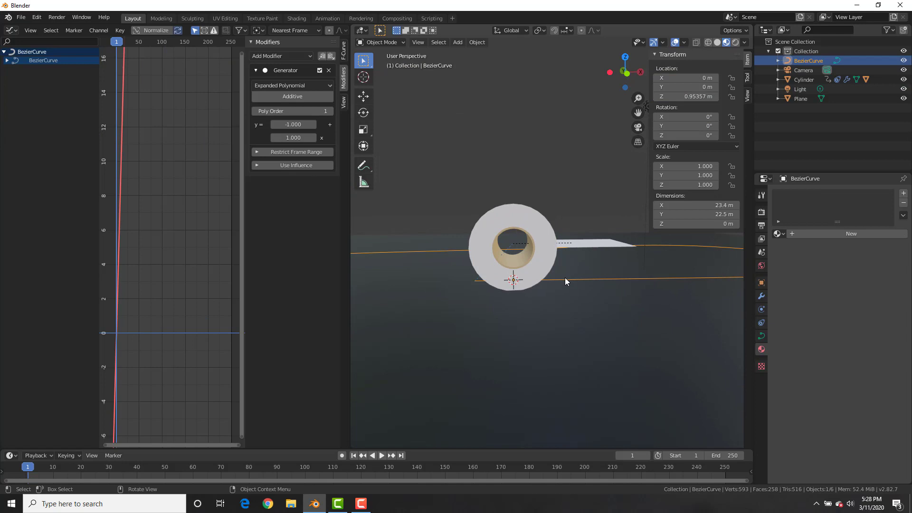
{"action": "key", "text": "shift+s"}
{"action": "left_click", "coordinate": [631, 324]}
Hide the sidebar and toolbar, merge the graph editor area into the 3D view, and add a plane mesh at the 3D cursor.
{"action": "key", "text": "n"}
{"action": "key", "text": "t"}
{"action": "left_click_drag", "start_coordinate": [354, 442], "coordinate": [228, 435]}
{"action": "middle_click_drag", "start_coordinate": [403, 280], "coordinate": [450, 267]}
{"action": "key", "text": "shift+a"}
{"action": "mouse_move", "coordinate": [451, 265]}
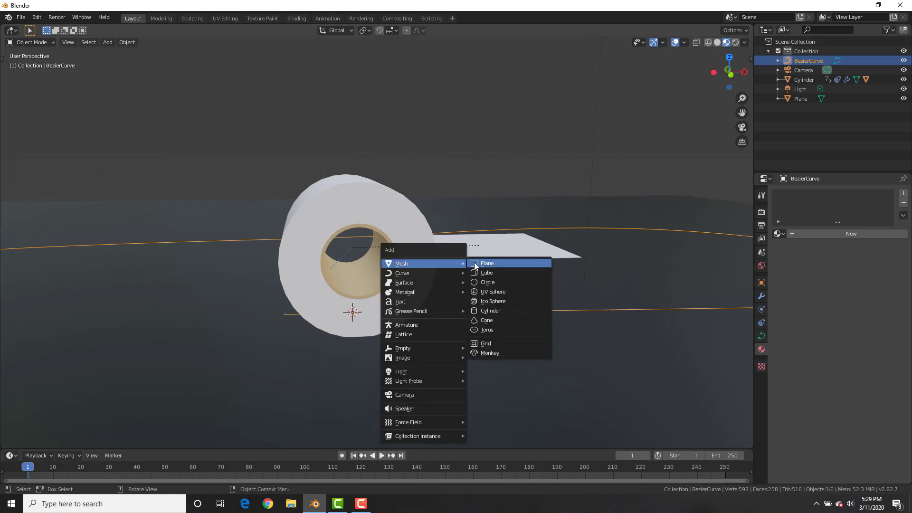
{"action": "left_click", "coordinate": [489, 264]}
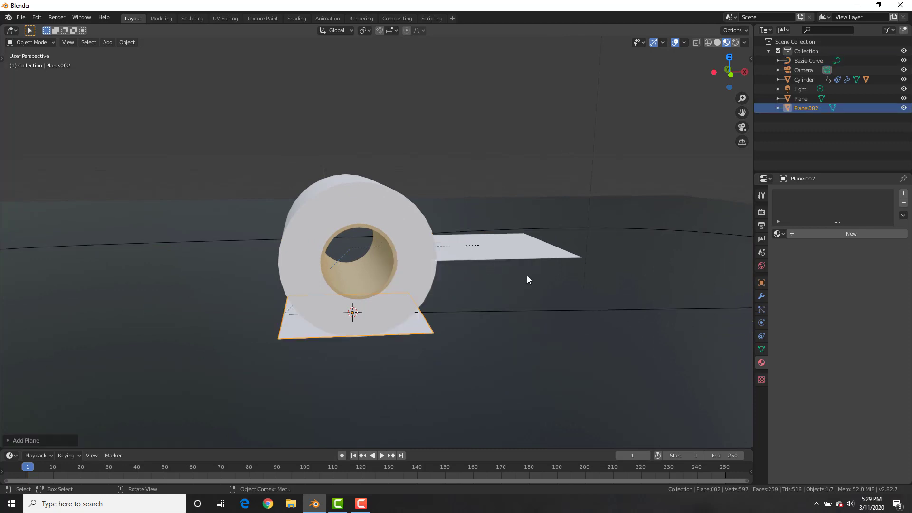
Add an Array modifier to the new plane and raise its count to 36.
{"action": "left_click", "coordinate": [761, 296]}
{"action": "left_click", "coordinate": [800, 192]}
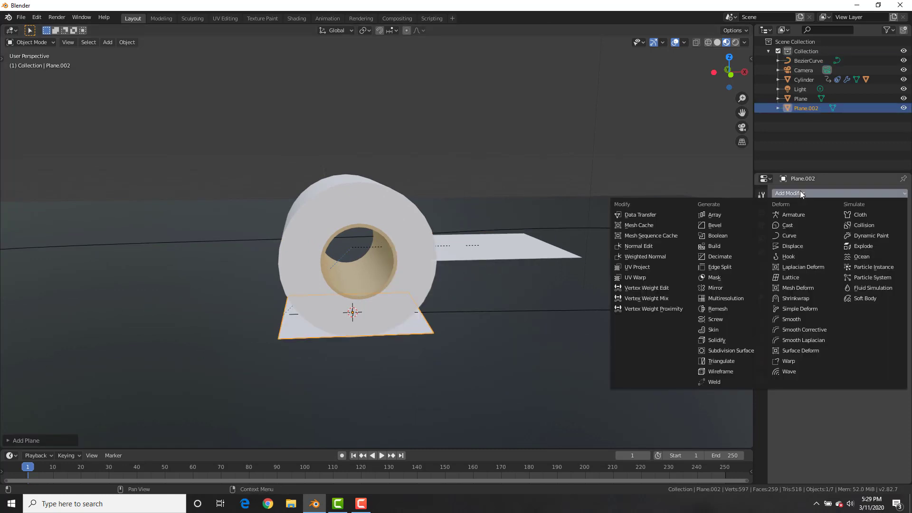
{"action": "left_click", "coordinate": [735, 213]}
{"action": "scroll", "coordinate": [642, 223], "scroll_direction": "down", "scroll_amount": 4}
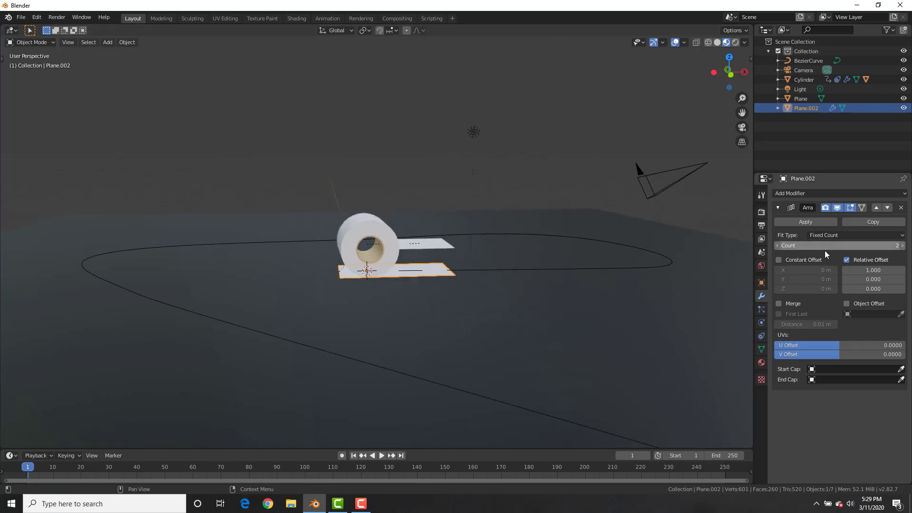
{"action": "left_click_drag", "start_coordinate": [824, 250], "coordinate": [855, 250]}
Add a Curve modifier to the plane with BezierCurve as its object, and reduce the array count to 35.
{"action": "left_click", "coordinate": [802, 194]}
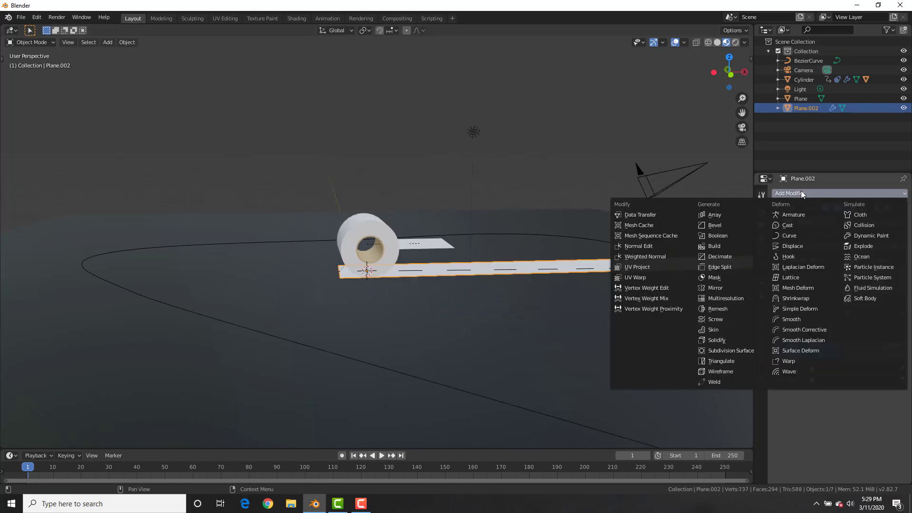
{"action": "left_click", "coordinate": [794, 233]}
{"action": "left_click", "coordinate": [800, 436]}
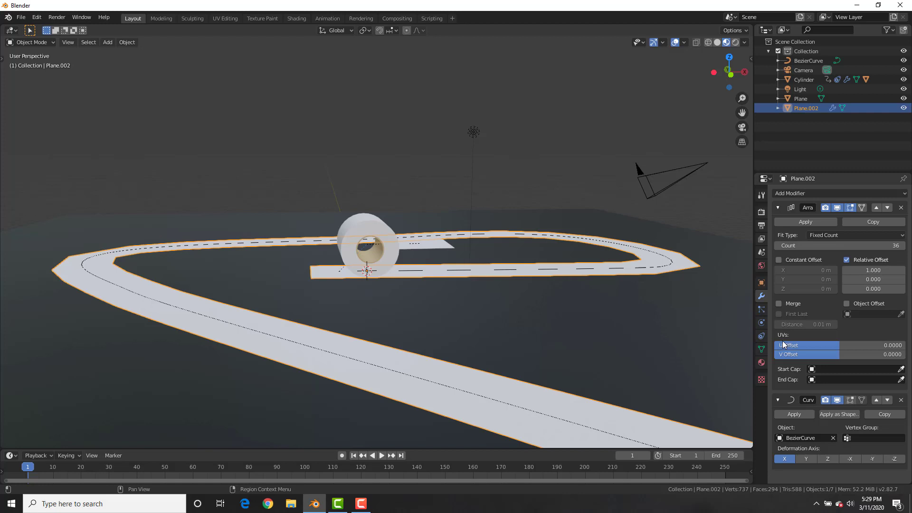
{"action": "scroll", "coordinate": [520, 290], "scroll_direction": "down", "scroll_amount": 3}
{"action": "left_click", "coordinate": [777, 245]}
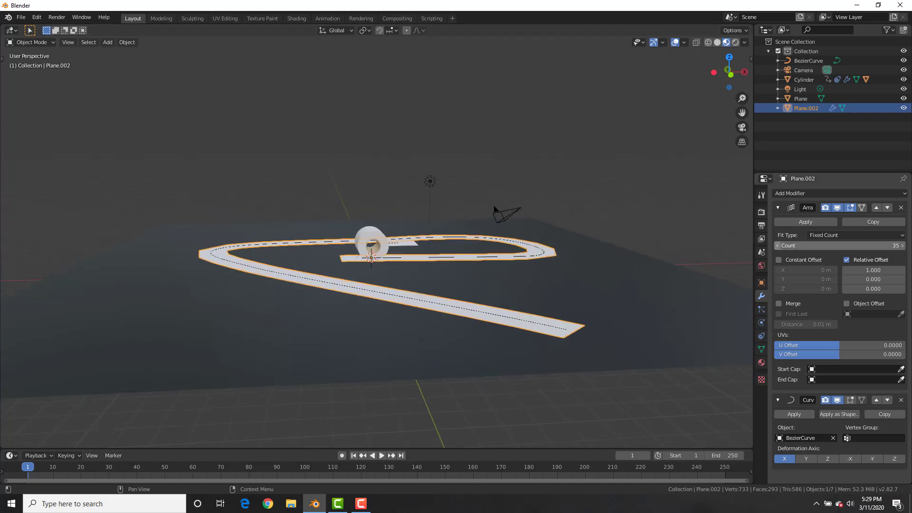
Keyframe the plane's array count at 1 on frame 1 and at 35 on frame 200.
{"action": "scroll", "coordinate": [363, 274], "scroll_direction": "up", "scroll_amount": 3}
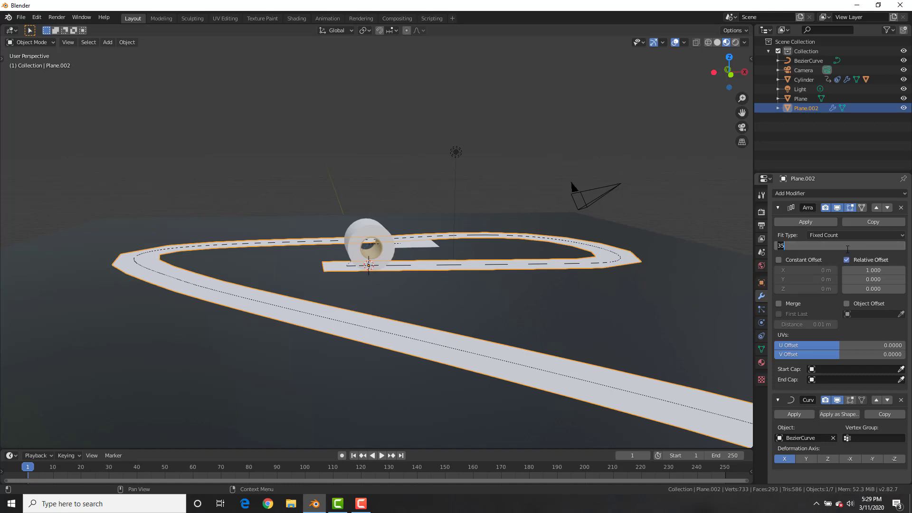
{"action": "key", "text": "Return"}
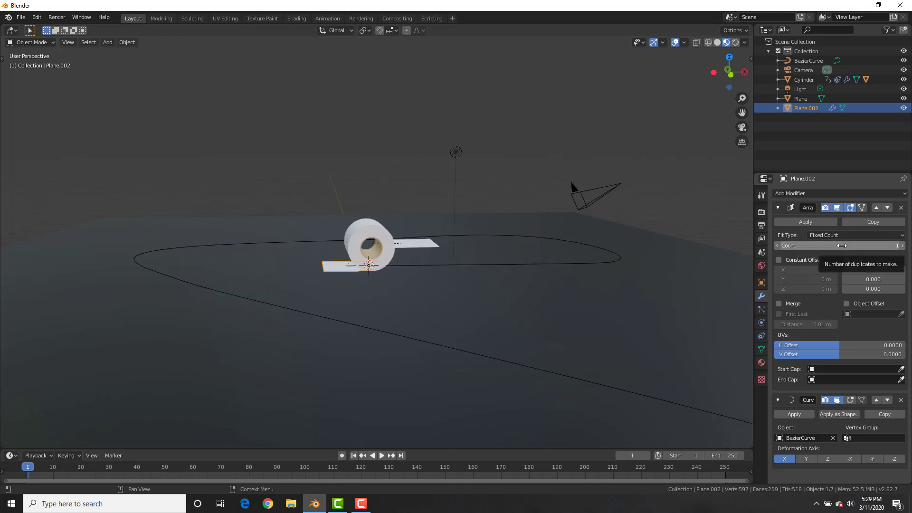
{"action": "key", "text": "i"}
{"action": "left_click", "coordinate": [585, 468]}
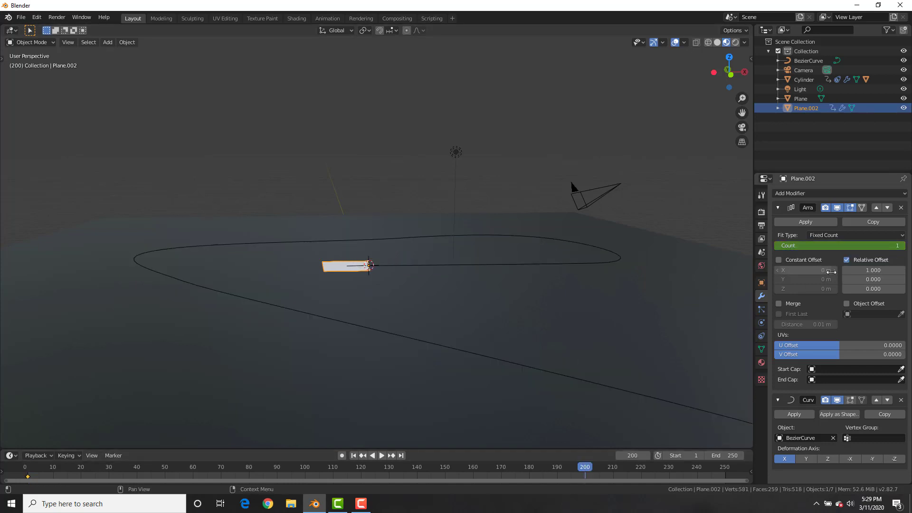
{"action": "left_click_drag", "start_coordinate": [813, 244], "coordinate": [848, 245]}
{"action": "scroll", "coordinate": [566, 270], "scroll_direction": "down", "scroll_amount": 4}
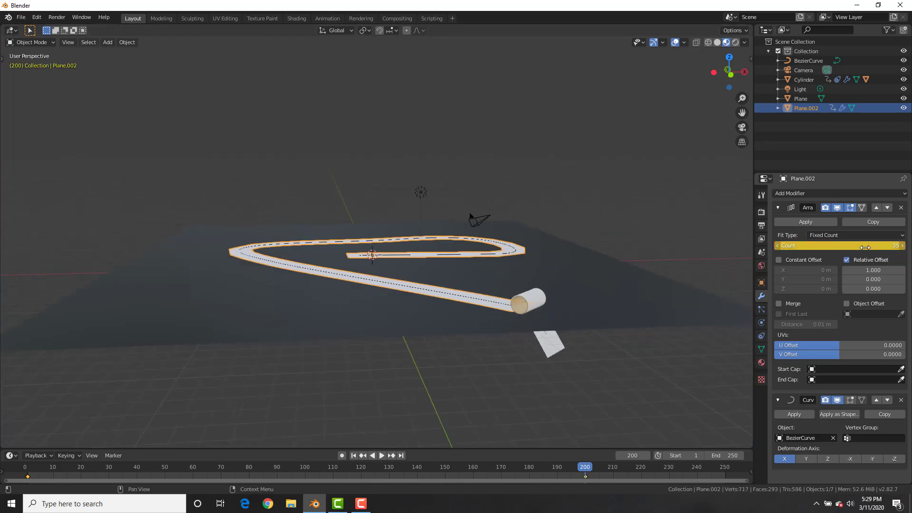
Play back the animation from frame 1 to check how the paper strip grows behind the rolling roll.
{"action": "scroll", "coordinate": [534, 211], "scroll_direction": "up", "scroll_amount": 4}
{"action": "key", "text": "shift+Left"}
{"action": "key", "text": "space"}
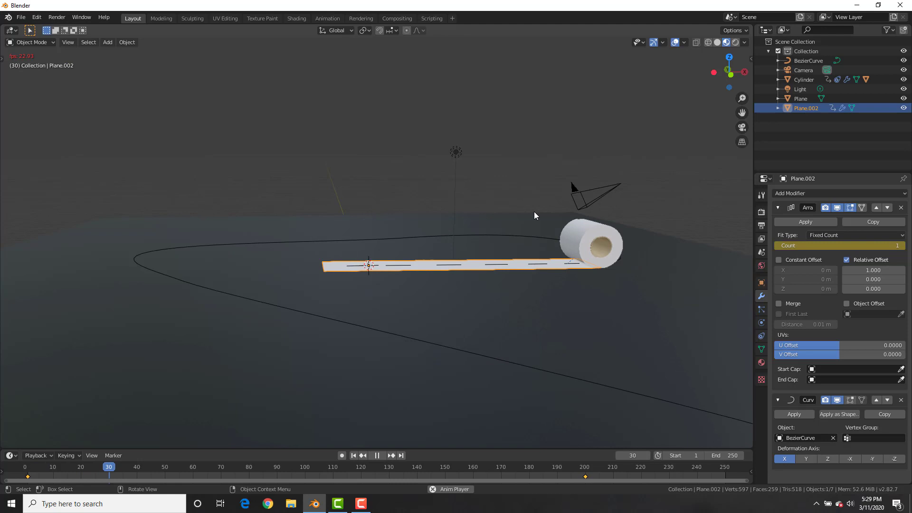
{"action": "key", "text": "space"}
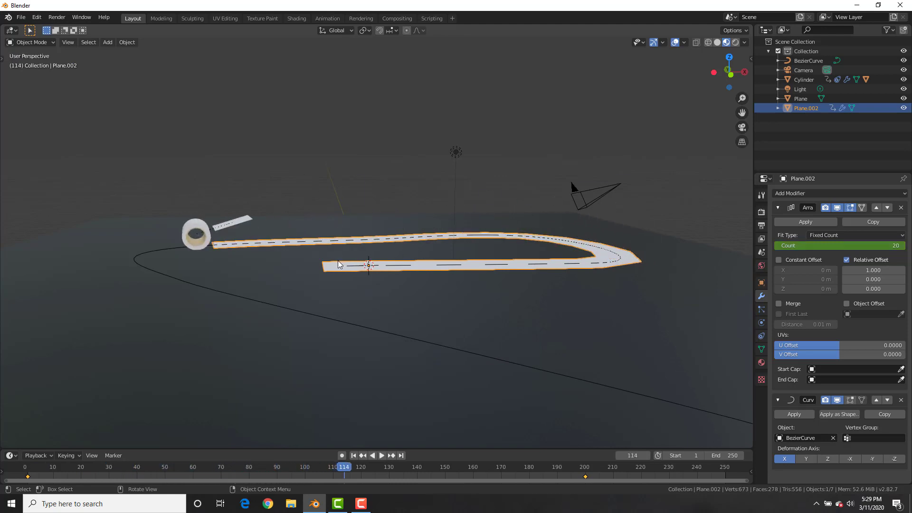
{"action": "key", "text": "shift+Left"}
{"action": "key", "text": "space"}
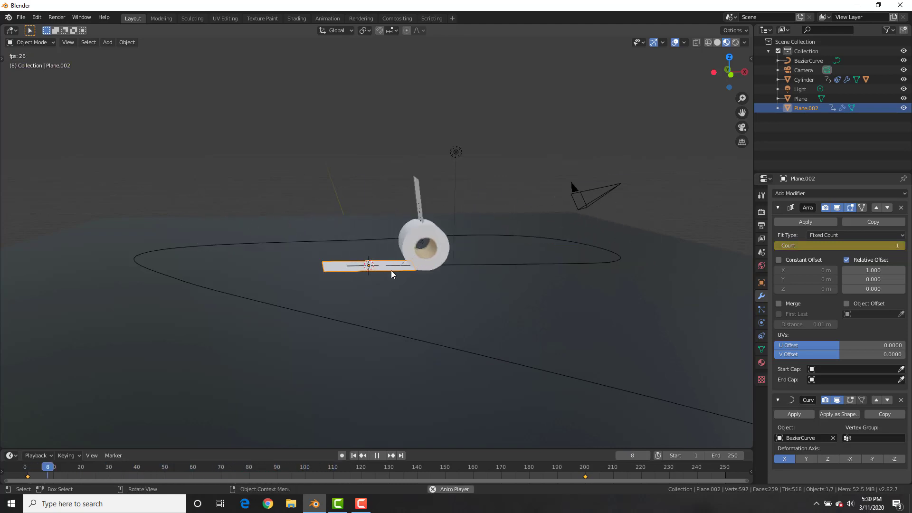
{"action": "left_click", "coordinate": [457, 155]}
{"action": "middle_click_drag", "start_coordinate": [311, 161], "coordinate": [399, 271]}
{"action": "key", "text": "space"}
{"action": "key", "text": "shift+Left"}
Shrink the paper plane along X into a short segment beside the roll.
{"action": "scroll", "coordinate": [319, 261], "scroll_direction": "up", "scroll_amount": 6}
{"action": "middle_click_drag", "start_coordinate": [319, 261], "coordinate": [395, 301]}
{"action": "left_click", "coordinate": [396, 303]}
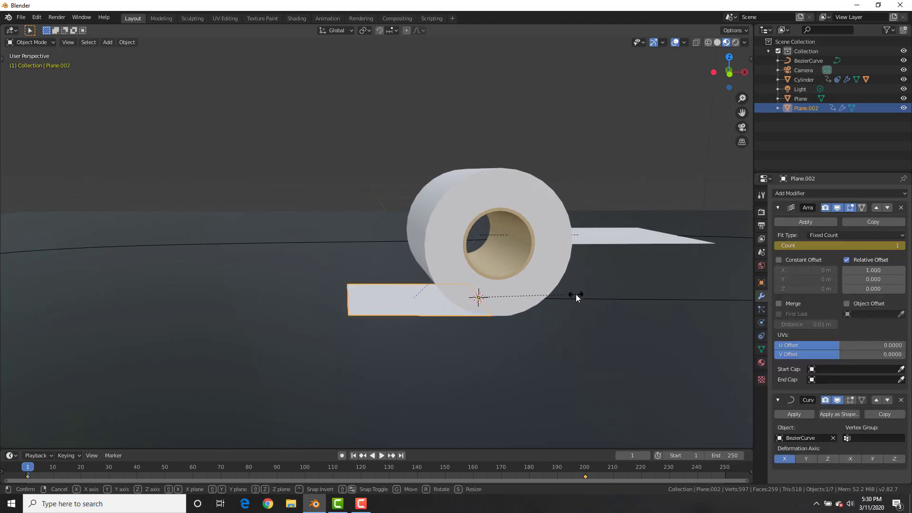
{"action": "key", "text": "s"}
{"action": "key", "text": "y"}
{"action": "key", "text": "x"}
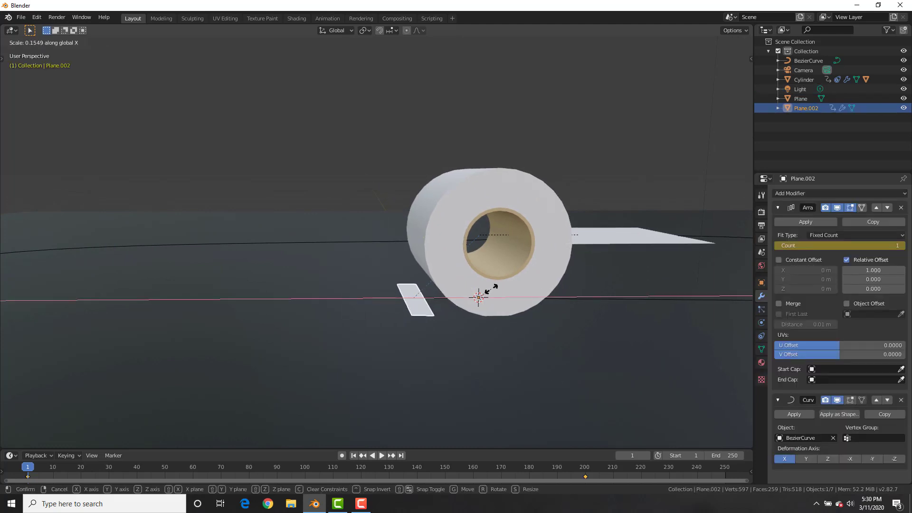
{"action": "left_click", "coordinate": [501, 289]}
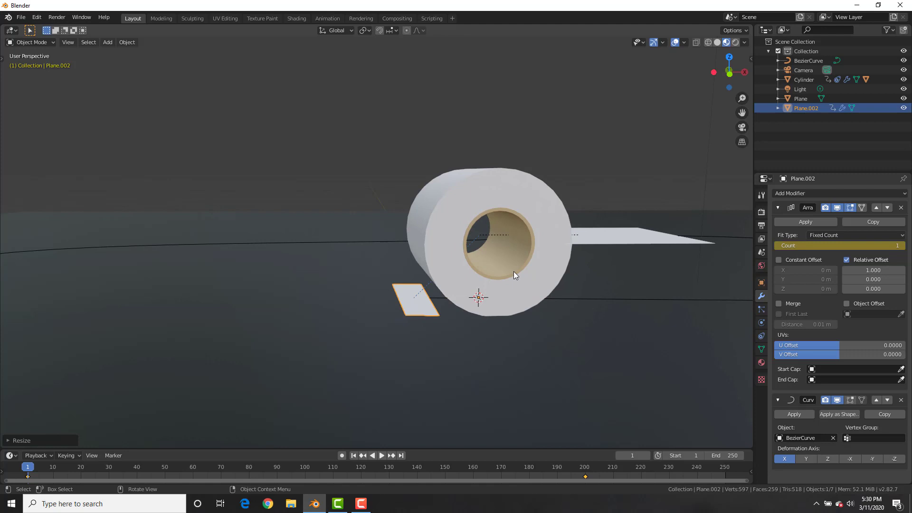
Raise the plane's array count to 147 at frame 200 so the strip reaches the roll, and insert a keyframe.
{"action": "scroll", "coordinate": [514, 272], "scroll_direction": "down", "scroll_amount": 4}
{"action": "left_click", "coordinate": [585, 468]}
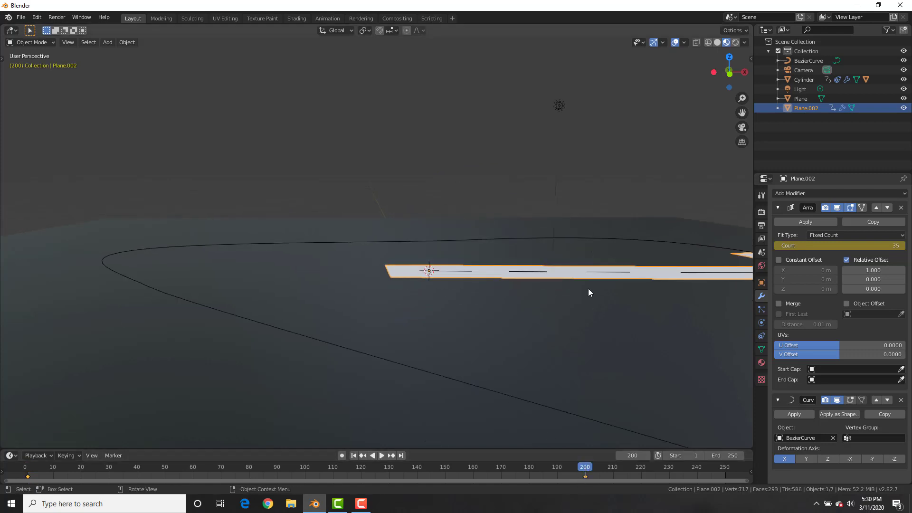
{"action": "scroll", "coordinate": [590, 292], "scroll_direction": "down", "scroll_amount": 3}
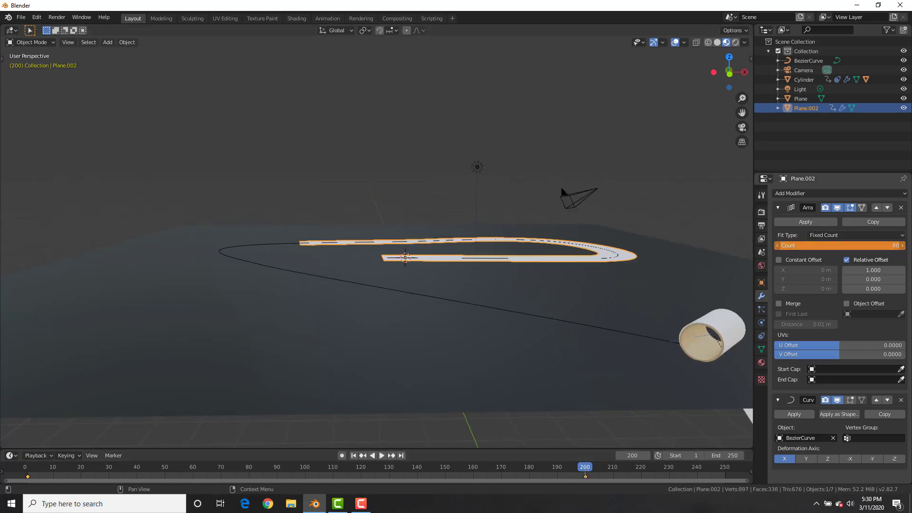
{"action": "left_click_drag", "start_coordinate": [846, 246], "coordinate": [871, 245]}
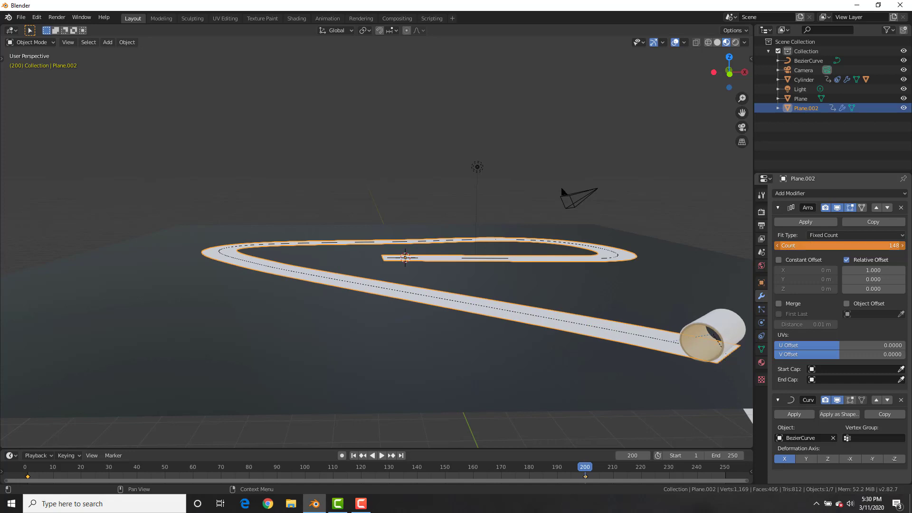
{"action": "key", "text": "i"}
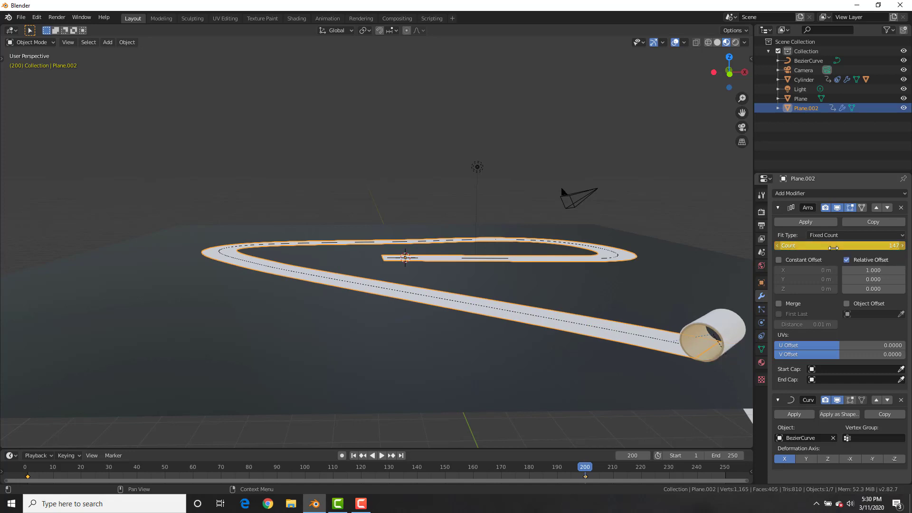
Play back the animation from frame 1 to check that the finer paper strip follows the roll.
{"action": "key", "text": "shift+Left"}
{"action": "middle_click_drag", "start_coordinate": [539, 194], "coordinate": [473, 236]}
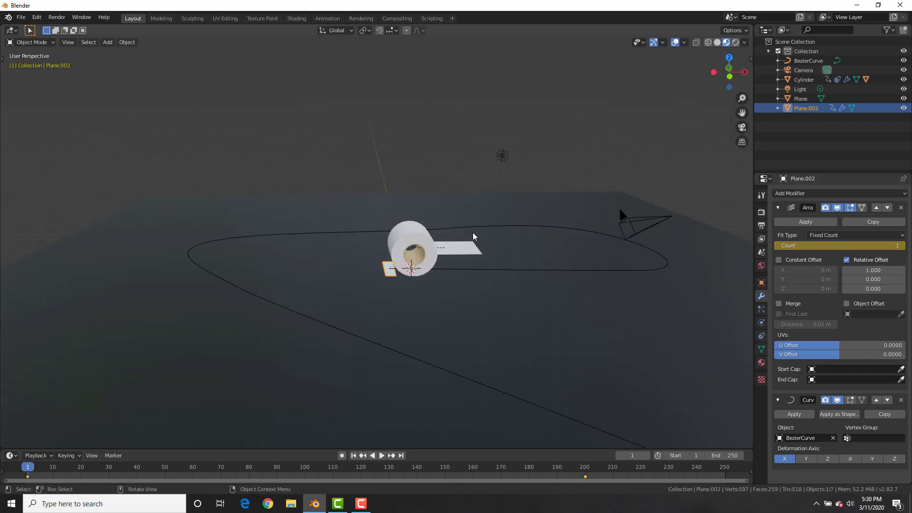
{"action": "key", "text": "space"}
{"action": "key", "text": "space"}
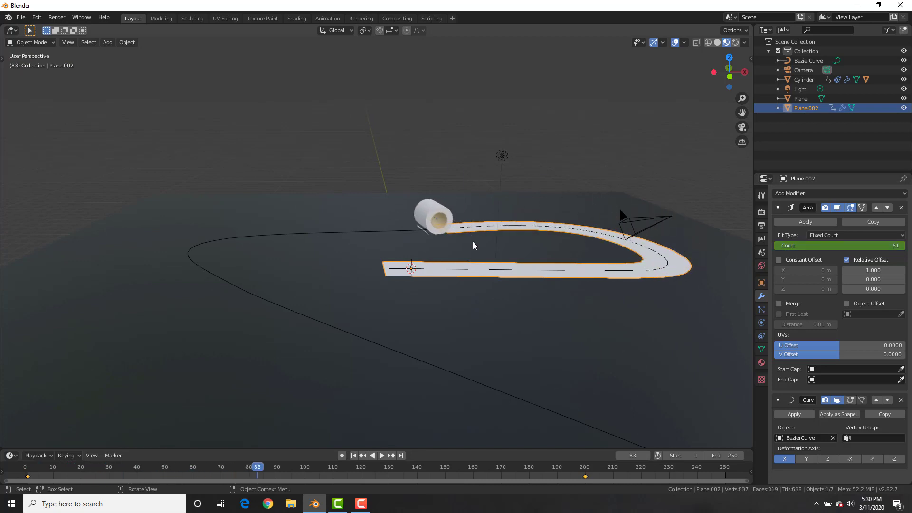
{"action": "middle_click_drag", "start_coordinate": [472, 241], "coordinate": [434, 255]}
{"action": "key", "text": "shift+Left"}
Move the paper plane along X until its starting segment sits underneath the roll.
{"action": "scroll", "coordinate": [414, 259], "scroll_direction": "up", "scroll_amount": 1}
{"action": "scroll", "coordinate": [414, 259], "scroll_direction": "up", "scroll_amount": 2}
{"action": "middle_click_drag", "start_coordinate": [381, 268], "coordinate": [409, 263]}
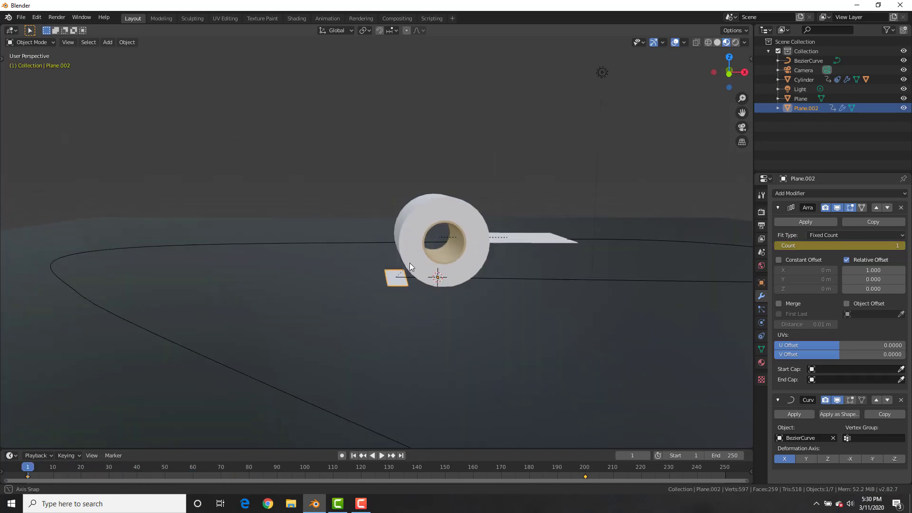
{"action": "scroll", "coordinate": [417, 266], "scroll_direction": "up", "scroll_amount": 3}
{"action": "key", "text": "g"}
{"action": "key", "text": "x"}
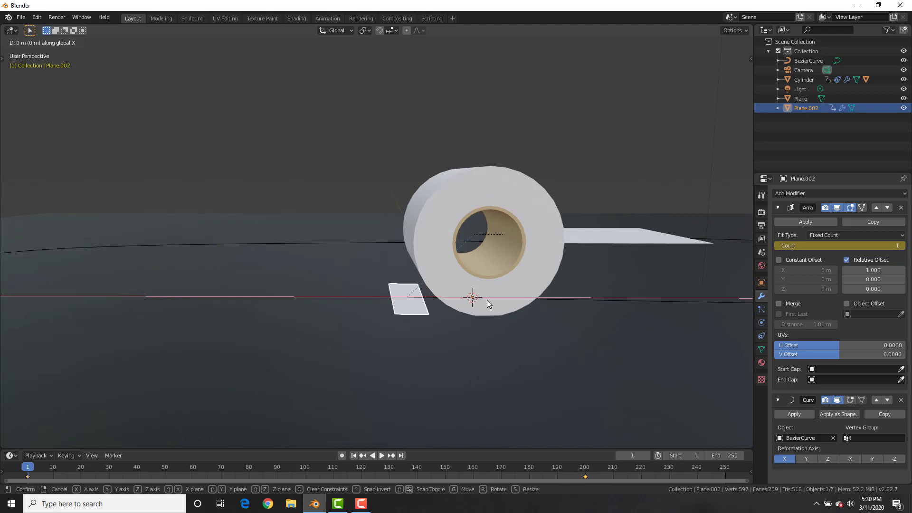
{"action": "left_click", "coordinate": [524, 291]}
Scale the paper plane along Y to match the roll's width, and deselect it.
{"action": "mouse_move", "coordinate": [524, 290]}
{"action": "middle_mouse_down"}
{"action": "mouse_move", "coordinate": [605, 324]}
{"action": "mouse_move", "coordinate": [537, 299]}
{"action": "middle_mouse_up"}
{"action": "key", "text": "s"}
{"action": "key", "text": "y"}
{"action": "left_click", "coordinate": [586, 314]}
{"action": "left_click", "coordinate": [562, 142]}
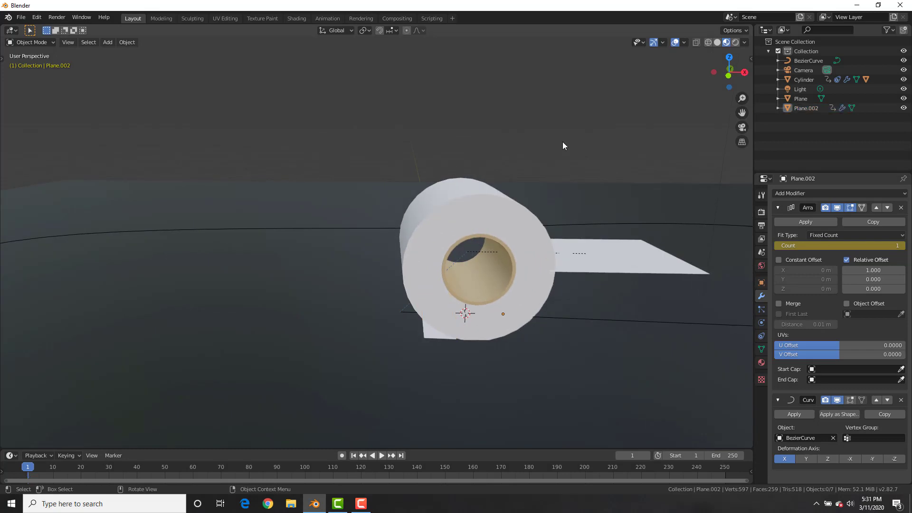
Play back the animation and inspect the unrolled paper strip along the curve.
{"action": "scroll", "coordinate": [562, 142], "scroll_direction": "down", "scroll_amount": 5}
{"action": "key", "text": "space"}
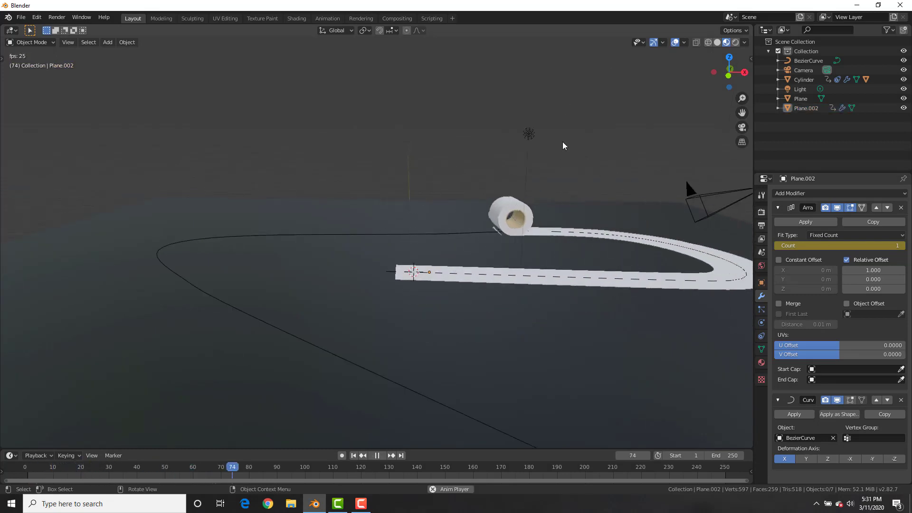
{"action": "key", "text": "space"}
{"action": "middle_click_drag", "start_coordinate": [450, 207], "coordinate": [435, 286]}
In Edit Mode, shrink the paper plane's mesh along X and add loop cuts to it.
{"action": "left_click", "coordinate": [635, 280]}
{"action": "middle_click_drag", "start_coordinate": [634, 280], "coordinate": [557, 281]}
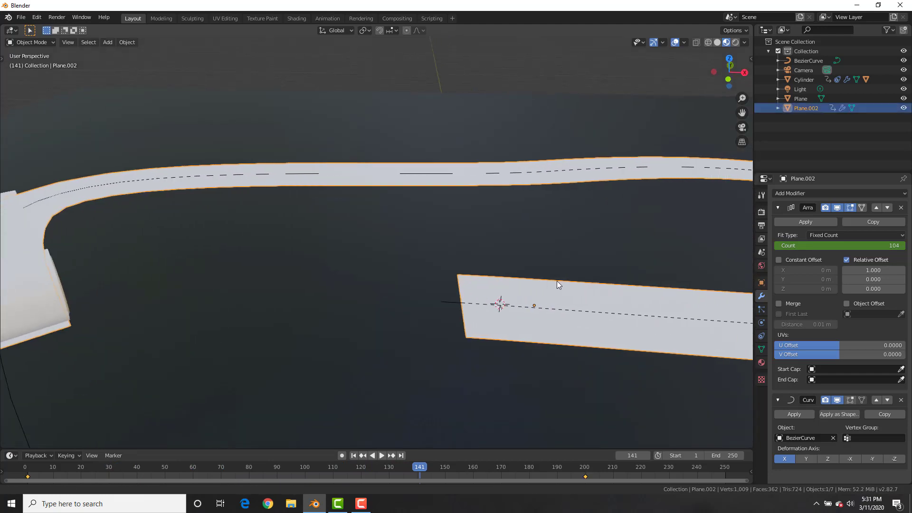
{"action": "key", "text": "Tab"}
{"action": "scroll", "coordinate": [587, 296], "scroll_direction": "up", "scroll_amount": 2}
{"action": "key", "text": "s"}
{"action": "key", "text": "y"}
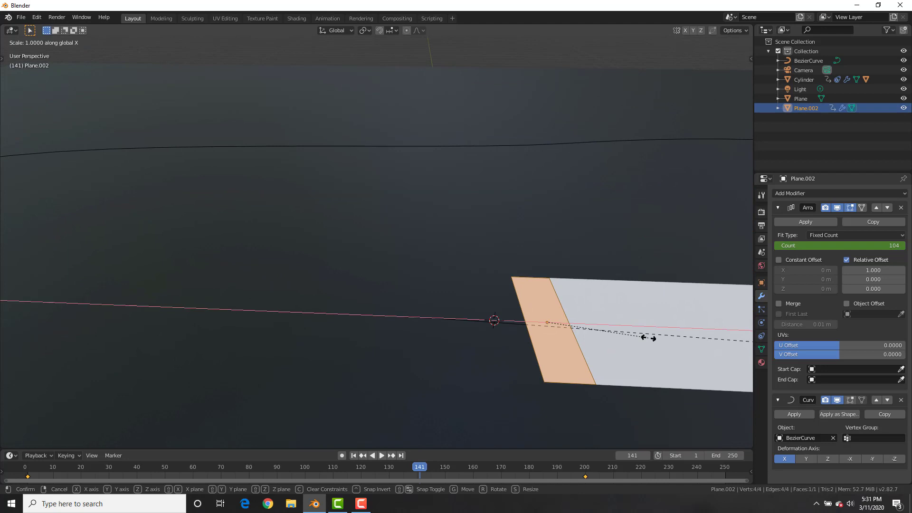
{"action": "left_click", "coordinate": [597, 327]}
{"action": "key", "text": "ctrl+r"}
{"action": "left_click", "coordinate": [567, 387]}
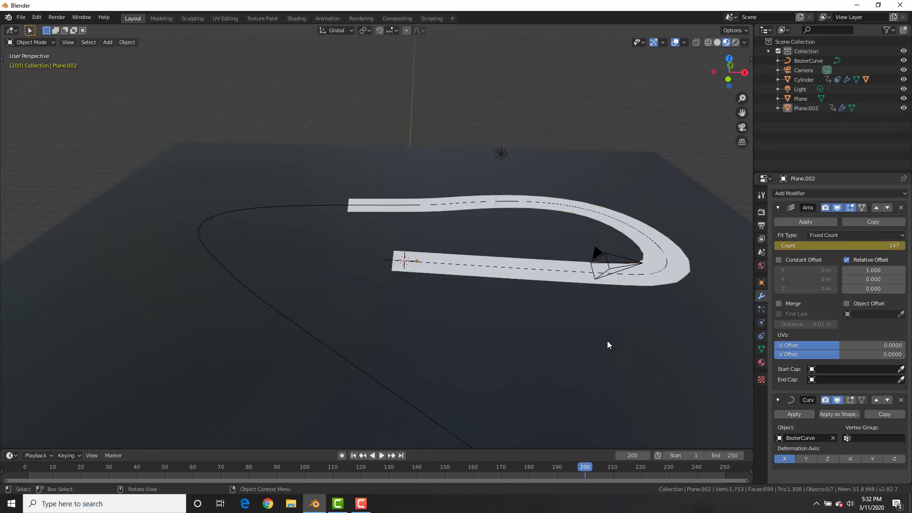
Raise the paper strip's Array count to 299 at frame 200 and insert a keyframe on it.
{"action": "scroll", "coordinate": [607, 340], "scroll_direction": "down", "scroll_amount": 4}
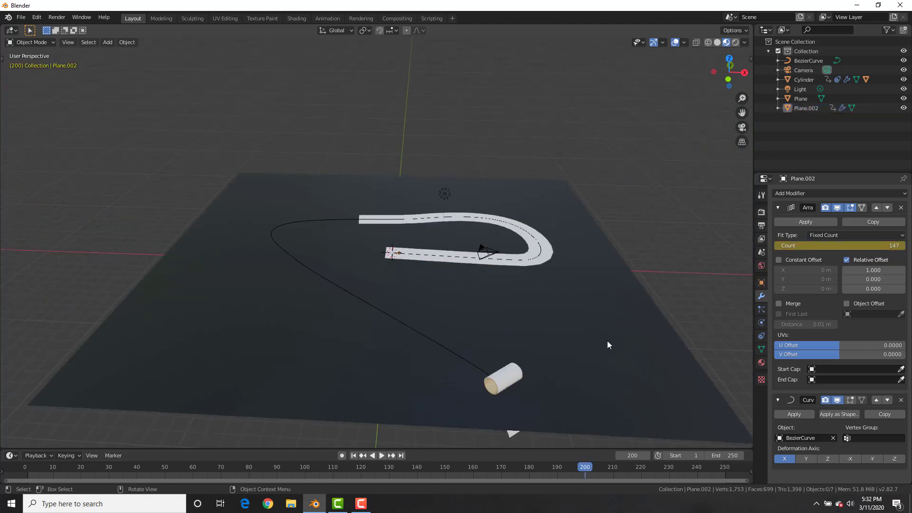
{"action": "left_click_drag", "start_coordinate": [812, 245], "coordinate": [859, 246]}
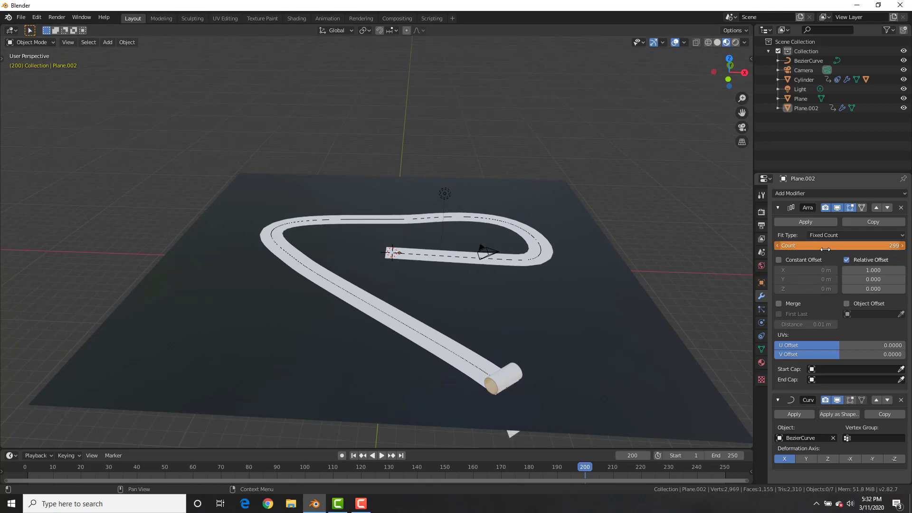
{"action": "key", "text": "i"}
Play the animation from the first frame and check how the strip follows the roll along the curve.
{"action": "scroll", "coordinate": [491, 229], "scroll_direction": "up", "scroll_amount": 3}
{"action": "key", "text": "shift+Left"}
{"action": "key", "text": "space"}
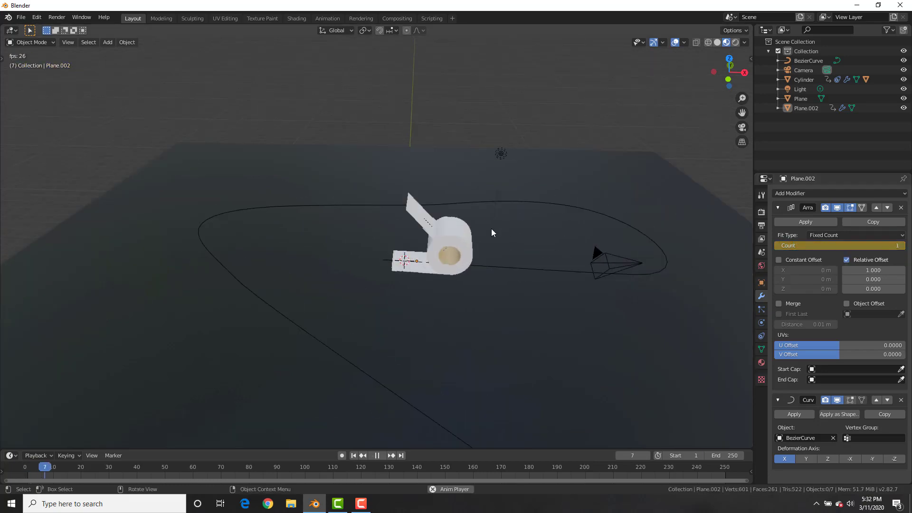
{"action": "scroll", "coordinate": [454, 118], "scroll_direction": "down", "scroll_amount": 3}
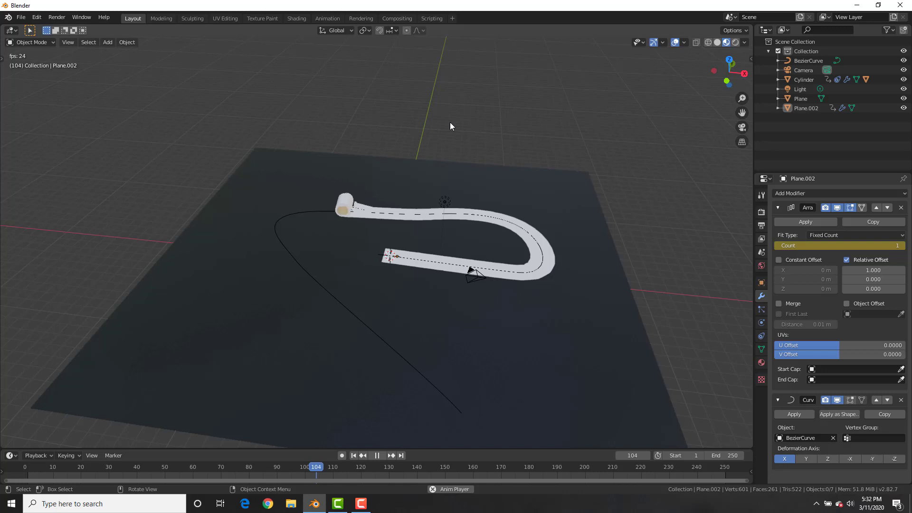
{"action": "middle_click_drag", "start_coordinate": [433, 208], "coordinate": [452, 198]}
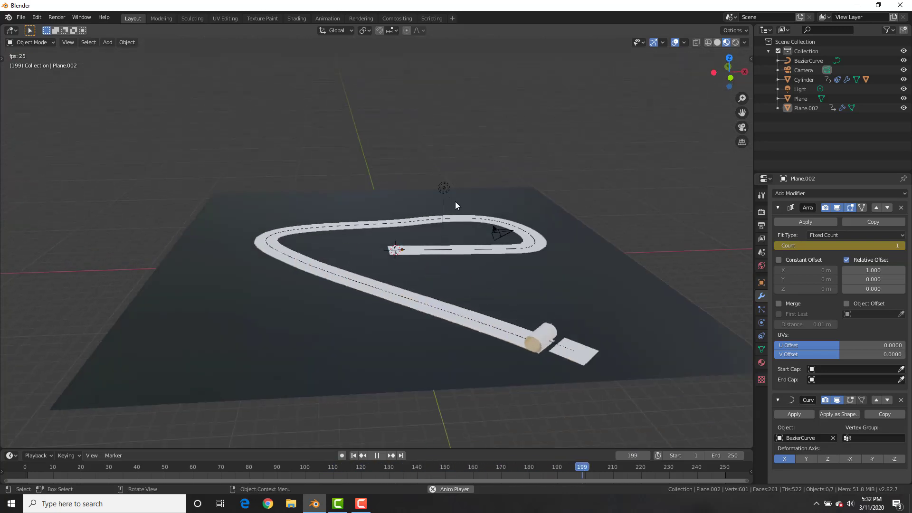
{"action": "key", "text": "space"}
Delete the loose paper flap beside the roll at the end of the curve.
{"action": "left_click", "coordinate": [570, 328]}
{"action": "key", "text": "x"}
{"action": "left_click", "coordinate": [606, 261]}
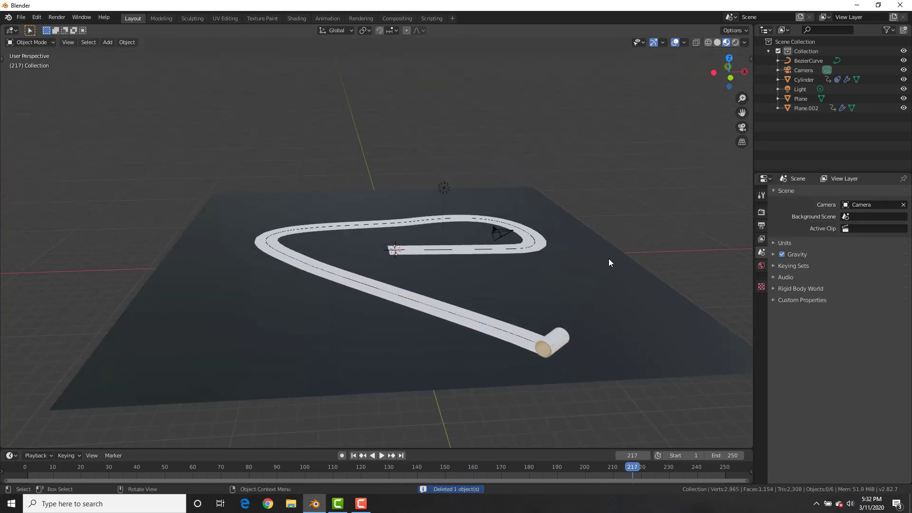
Select the roll and split the viewport to show its Material.002 nodes in a Shader Editor with the sidebar hidden.
{"action": "scroll", "coordinate": [595, 220], "scroll_direction": "up", "scroll_amount": 2}
{"action": "middle_click_drag", "start_coordinate": [628, 308], "coordinate": [594, 280], "text": "shift"}
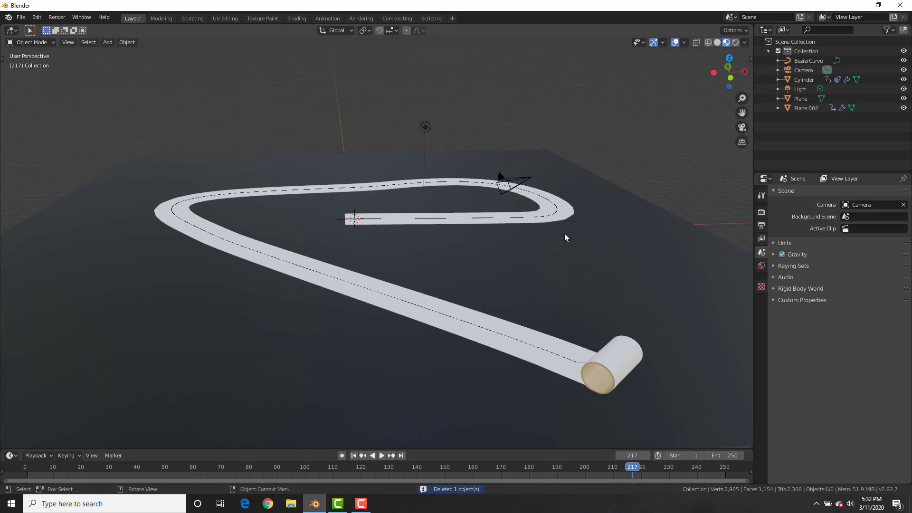
{"action": "middle_click_drag", "start_coordinate": [490, 198], "coordinate": [557, 229]}
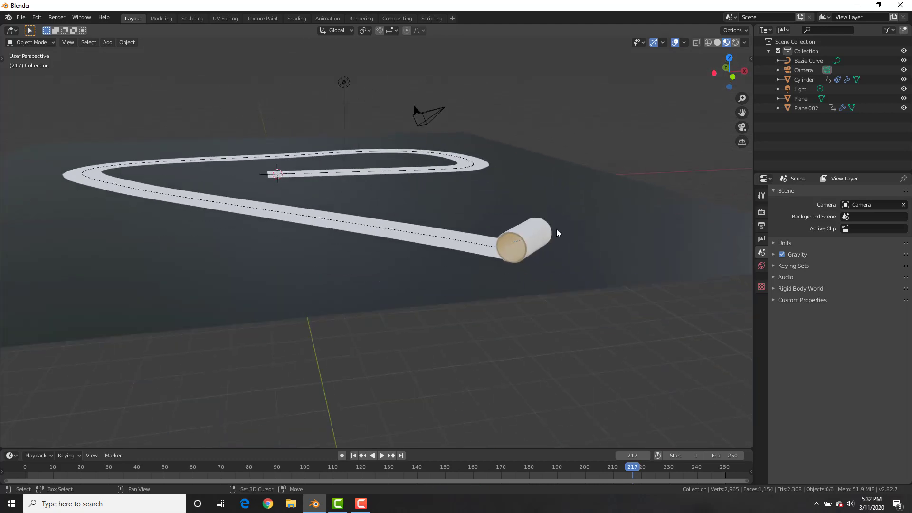
{"action": "scroll", "coordinate": [594, 247], "scroll_direction": "up", "scroll_amount": 4}
{"action": "middle_click_drag", "start_coordinate": [636, 272], "coordinate": [547, 269], "text": "shift"}
{"action": "scroll", "coordinate": [546, 269], "scroll_direction": "up", "scroll_amount": 2}
{"action": "left_click", "coordinate": [487, 272]}
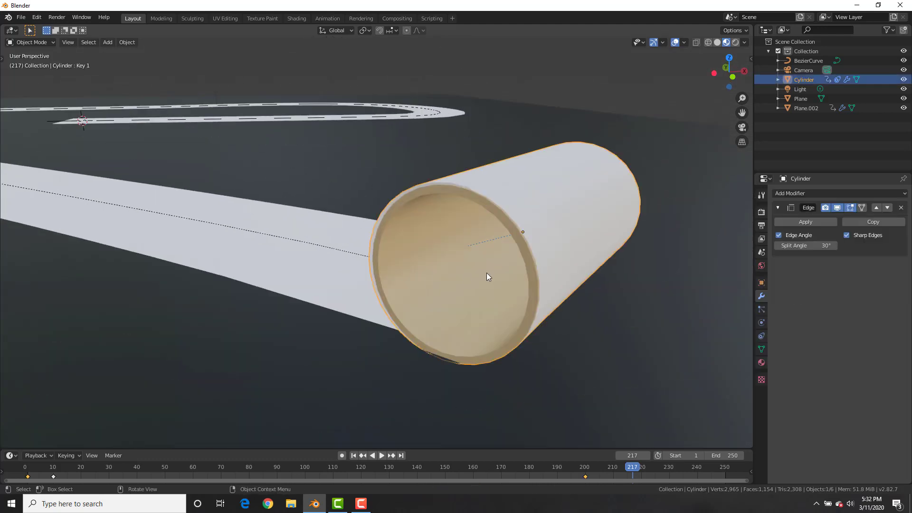
{"action": "left_click", "coordinate": [761, 362]}
{"action": "left_click_drag", "start_coordinate": [1, 443], "coordinate": [266, 442]}
{"action": "left_click", "coordinate": [10, 30]}
{"action": "left_click", "coordinate": [45, 58]}
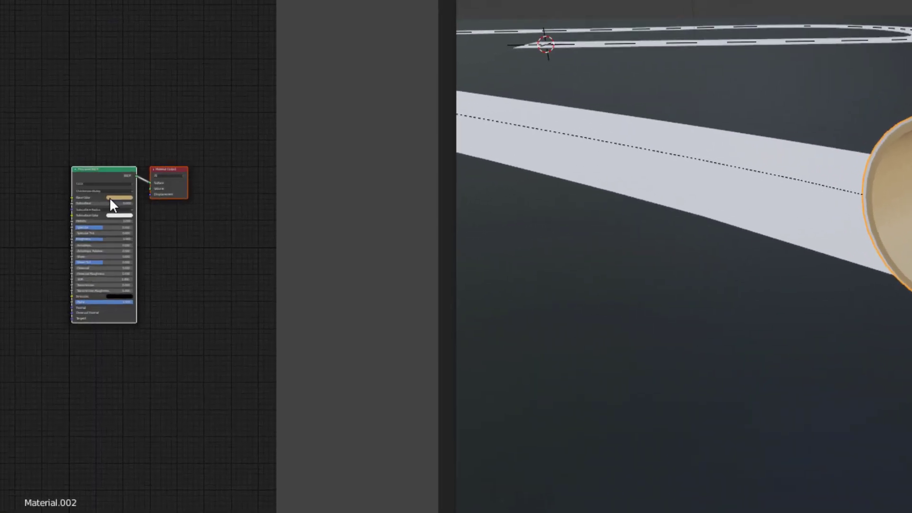
{"action": "key", "text": "n"}
Add a Noise Texture node to Material.002 and connect its Color output to the Principled BSDF's Normal input.
{"action": "middle_click_drag", "start_coordinate": [58, 259], "coordinate": [146, 219]}
{"action": "scroll", "coordinate": [204, 254], "scroll_direction": "up", "scroll_amount": 8}
{"action": "key", "text": "shift+a"}
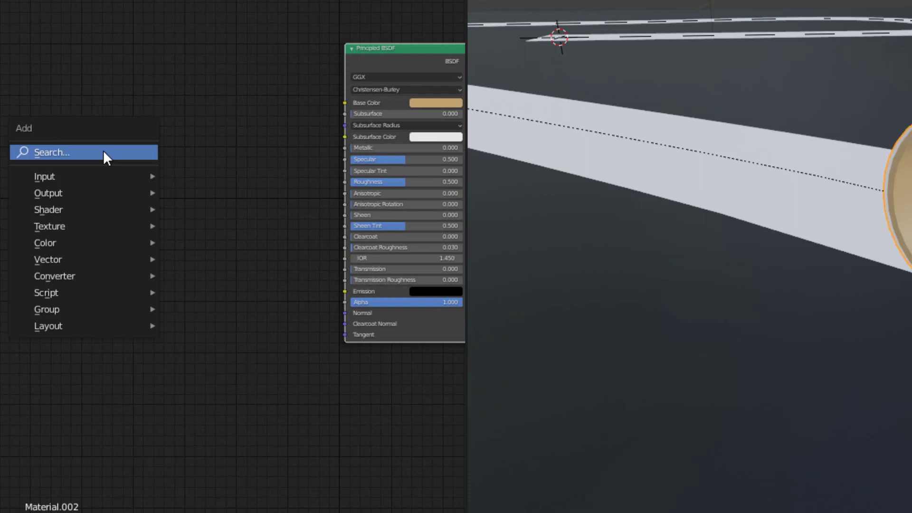
{"action": "mouse_move", "coordinate": [162, 234]}
{"action": "left_click", "coordinate": [230, 371]}
{"action": "left_click", "coordinate": [38, 196]}
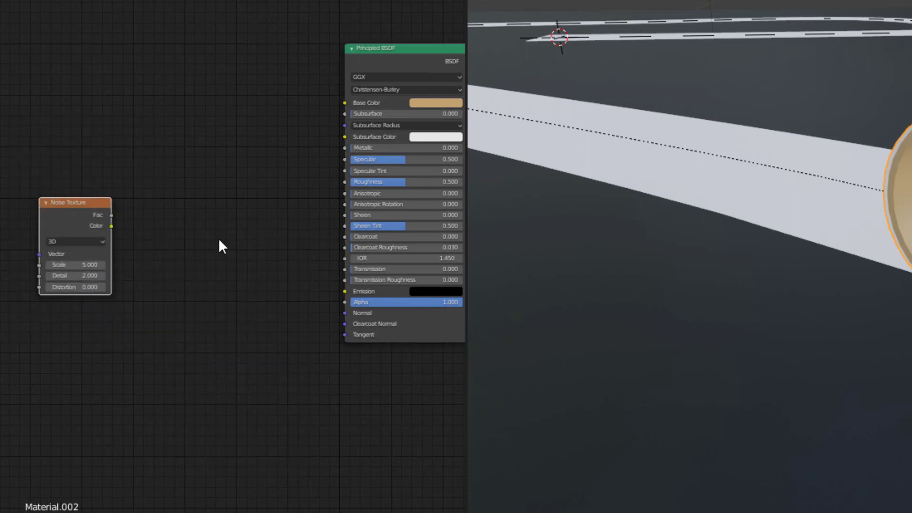
{"action": "key", "text": "shift+a"}
{"action": "key", "text": "Escape"}
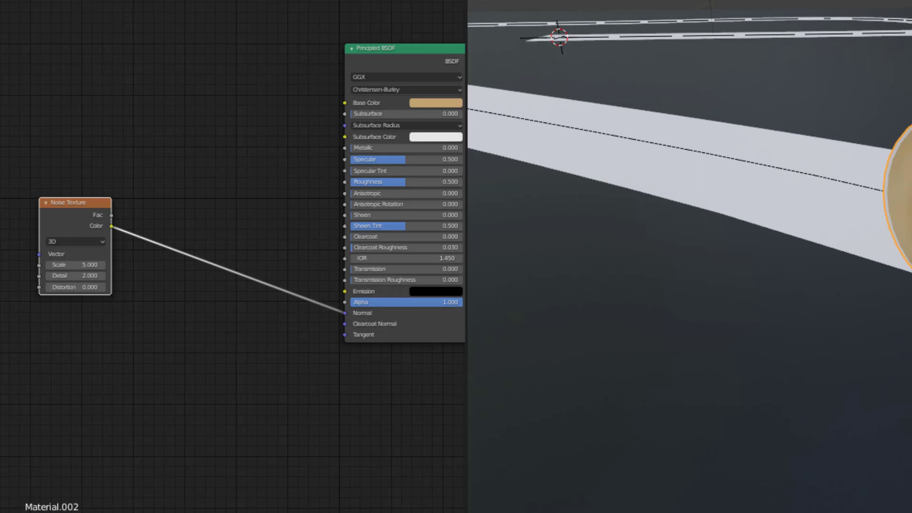
Insert a Bump node between the Noise Texture and Principled BSDF, feeding the noise Color into its Height input.
{"action": "key", "text": "shift+a"}
{"action": "mouse_move", "coordinate": [209, 199]}
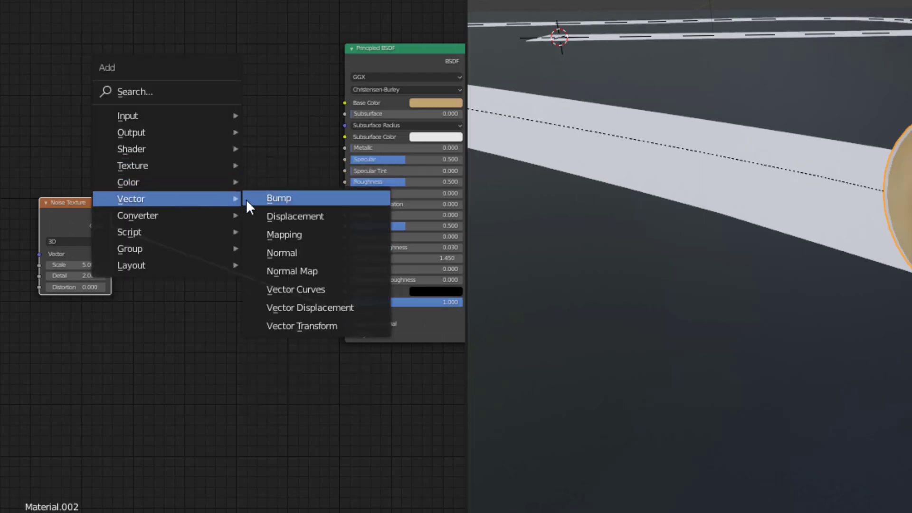
{"action": "left_click", "coordinate": [278, 202]}
{"action": "left_click", "coordinate": [218, 230]}
{"action": "scroll", "coordinate": [204, 312], "scroll_direction": "up", "scroll_amount": 3}
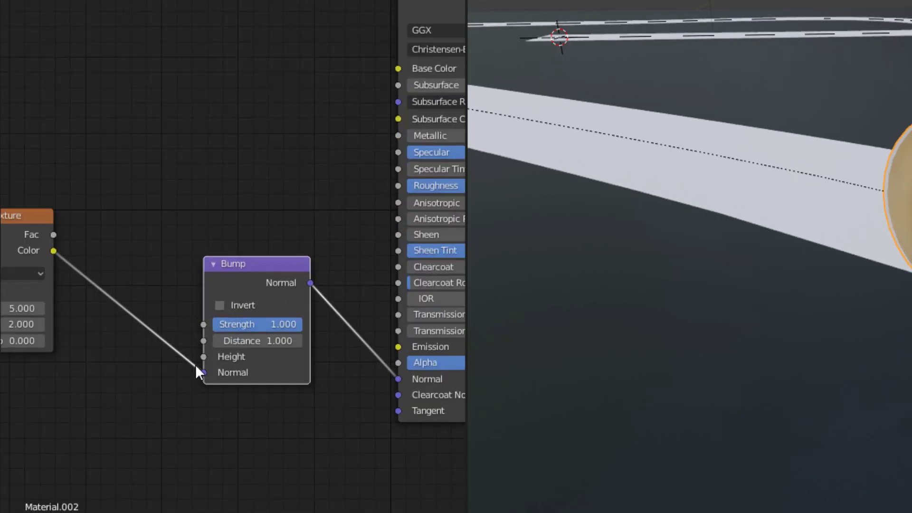
{"action": "mouse_move", "coordinate": [204, 372]}
{"action": "left_mouse_down"}
{"action": "mouse_move", "coordinate": [122, 279]}
{"action": "mouse_move", "coordinate": [178, 343]}
{"action": "mouse_move", "coordinate": [203, 356]}
{"action": "left_mouse_up"}
Increase the Noise Texture's scale to 88.4.
{"action": "left_click_drag", "start_coordinate": [239, 325], "coordinate": [269, 317]}
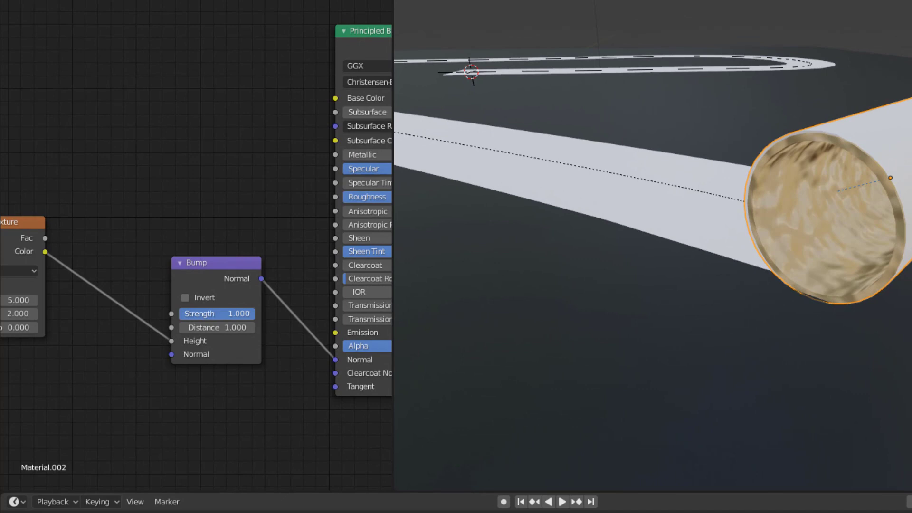
{"action": "middle_click_drag", "start_coordinate": [146, 175], "coordinate": [295, 156]}
{"action": "left_click_drag", "start_coordinate": [133, 281], "coordinate": [522, 281]}
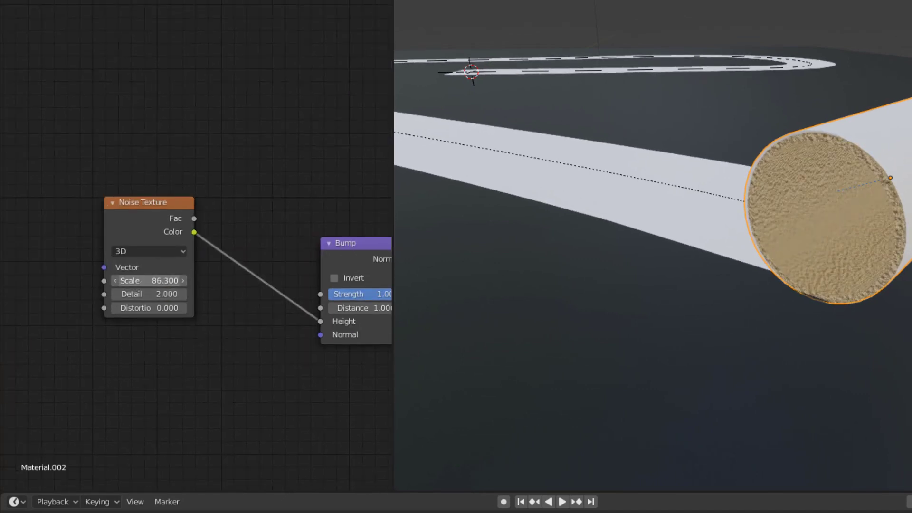
Lower the Bump strength to 0.142 and set the Principled BSDF's roughness to 1.000.
{"action": "middle_click_drag", "start_coordinate": [291, 228], "coordinate": [216, 226]}
{"action": "left_click_drag", "start_coordinate": [318, 291], "coordinate": [239, 291]}
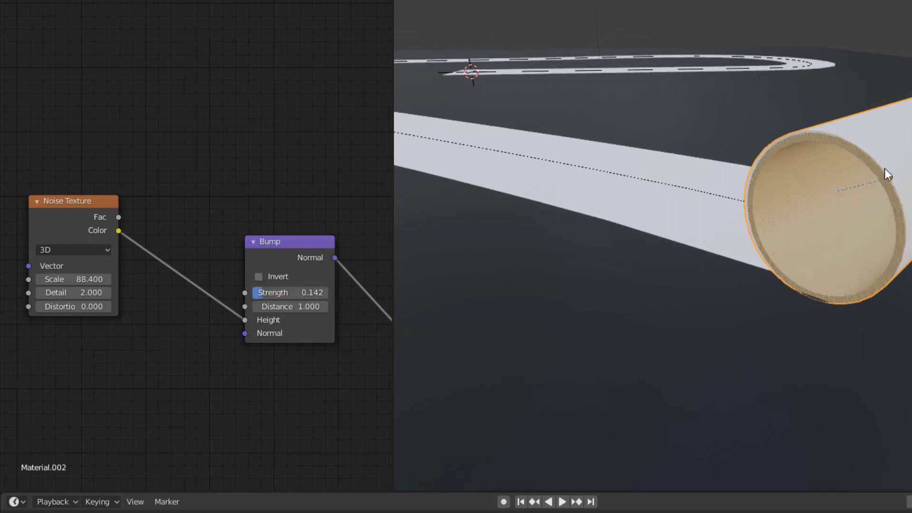
{"action": "middle_click_drag", "start_coordinate": [295, 196], "coordinate": [78, 220]}
{"action": "left_click_drag", "start_coordinate": [255, 193], "coordinate": [281, 193]}
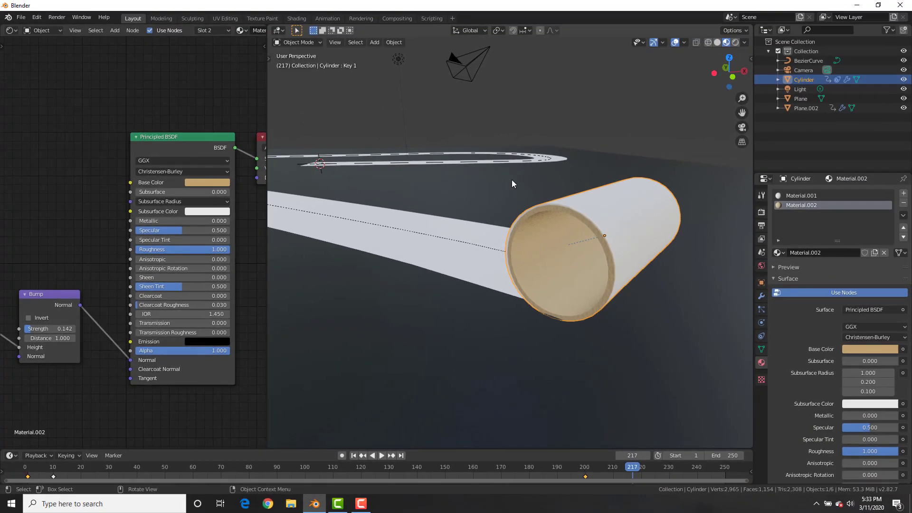
Switch to Chrome, open textures.com and search the site for "toilet paper".
{"action": "left_click", "coordinate": [268, 504]}
{"action": "left_click", "coordinate": [290, 23]}
{"action": "type", "text": "textures"}
{"action": "key", "text": "Return"}
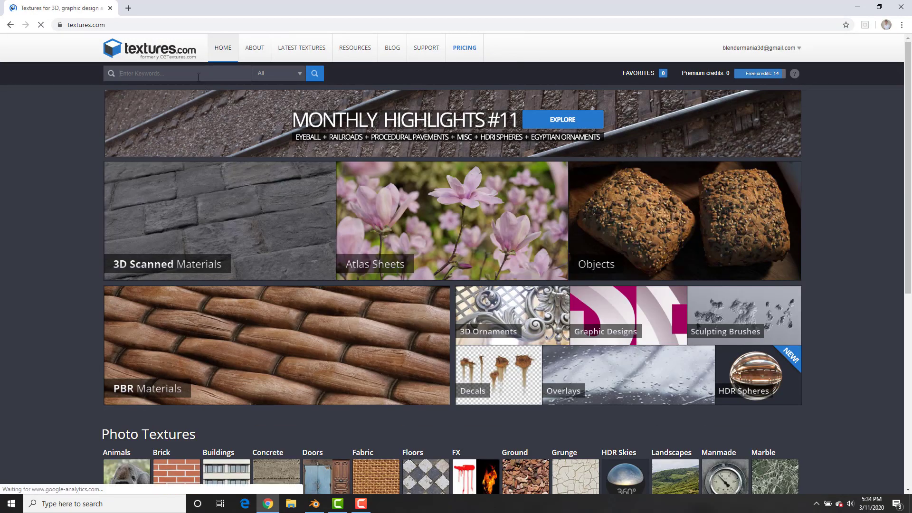
{"action": "left_click", "coordinate": [199, 75]}
{"action": "type", "text": "to"}
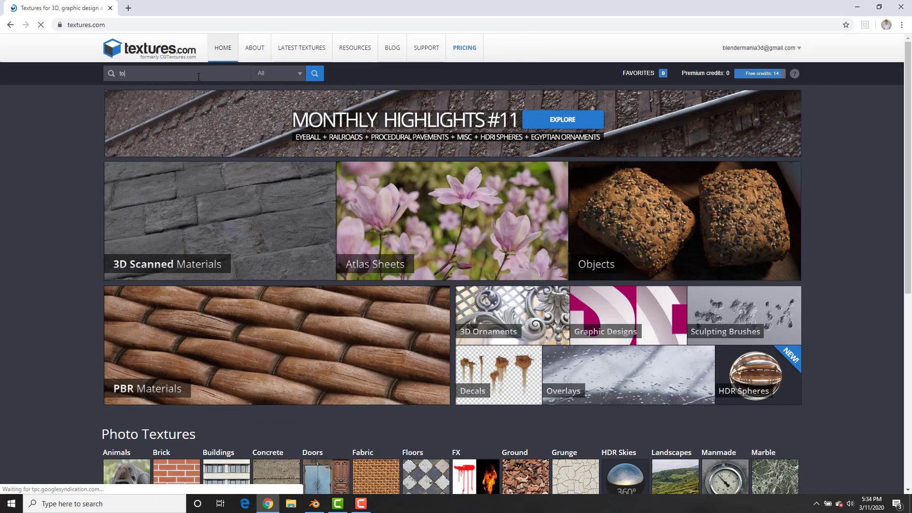
{"action": "type", "text": "ilet paper"}
{"action": "key", "text": "Return"}
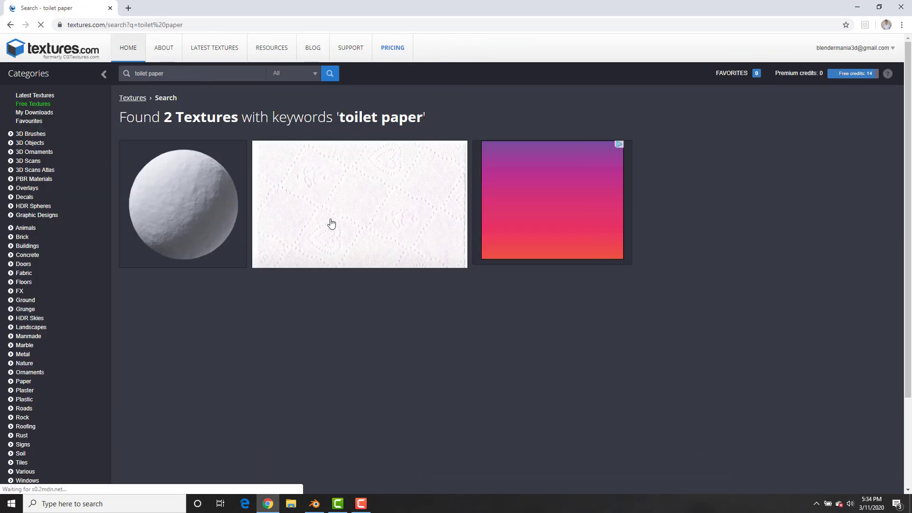
Open the Toilet Paper PBR material and download its 512x512 albedo and normal maps.
{"action": "left_click", "coordinate": [167, 195]}
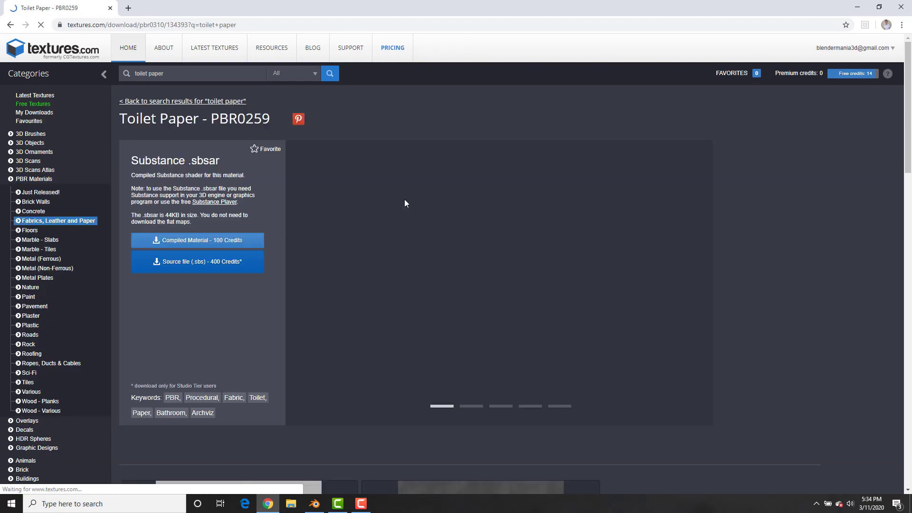
{"action": "scroll", "coordinate": [406, 199], "scroll_direction": "down", "scroll_amount": 3}
{"action": "scroll", "coordinate": [410, 195], "scroll_direction": "down", "scroll_amount": 10}
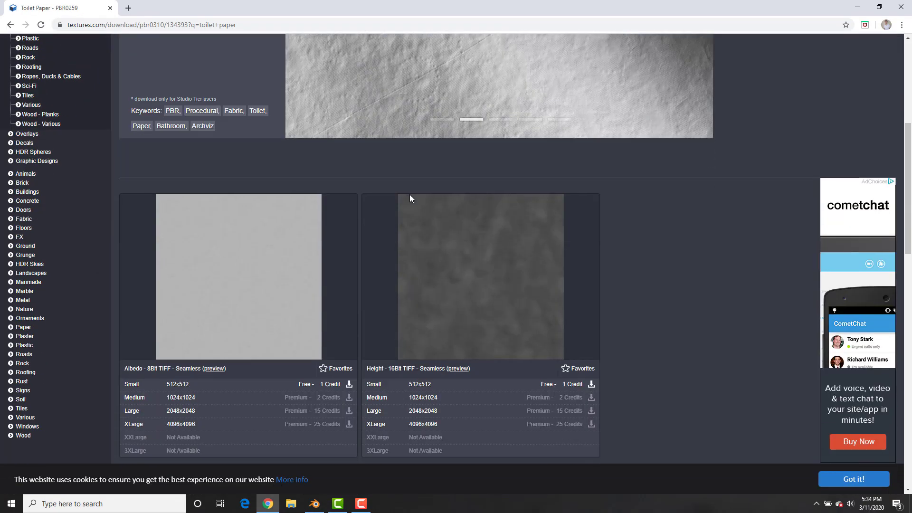
{"action": "scroll", "coordinate": [306, 230], "scroll_direction": "up", "scroll_amount": 4}
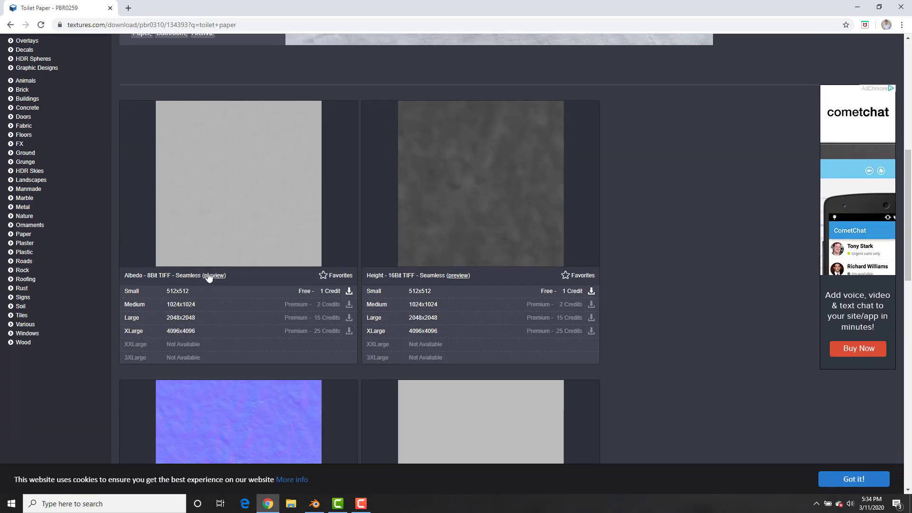
{"action": "left_click", "coordinate": [211, 296]}
{"action": "scroll", "coordinate": [211, 332], "scroll_direction": "down", "scroll_amount": 5}
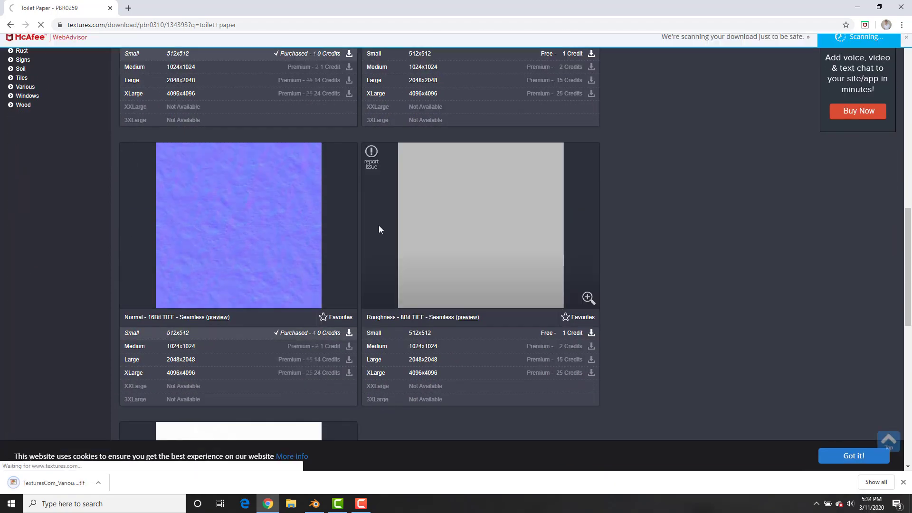
Switch back to Blender and select the roll's Material.001 slot to show its nodes.
{"action": "key", "text": "alt+Tab"}
{"action": "left_click", "coordinate": [800, 195]}
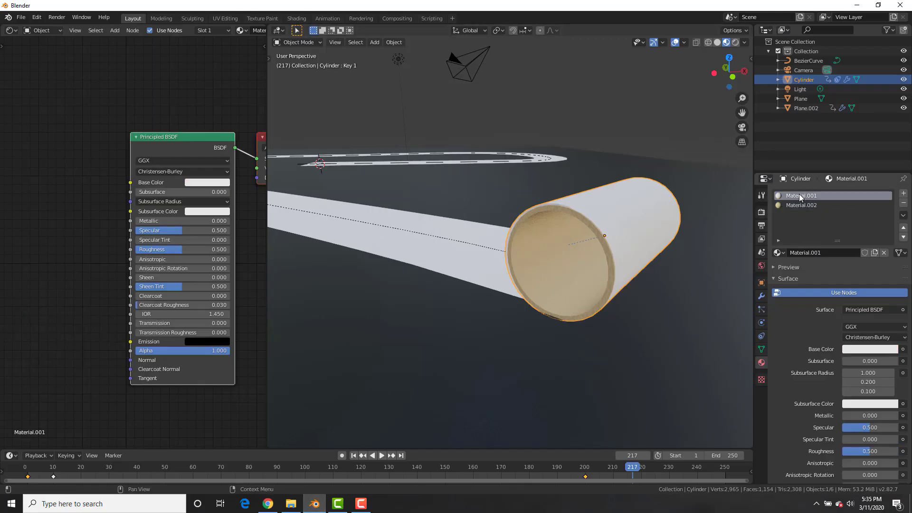
{"action": "scroll", "coordinate": [122, 132], "scroll_direction": "down", "scroll_amount": 1}
Search the add-ons in the Preferences for "node" to check Node Wrangler, and close the window.
{"action": "left_click", "coordinate": [33, 17]}
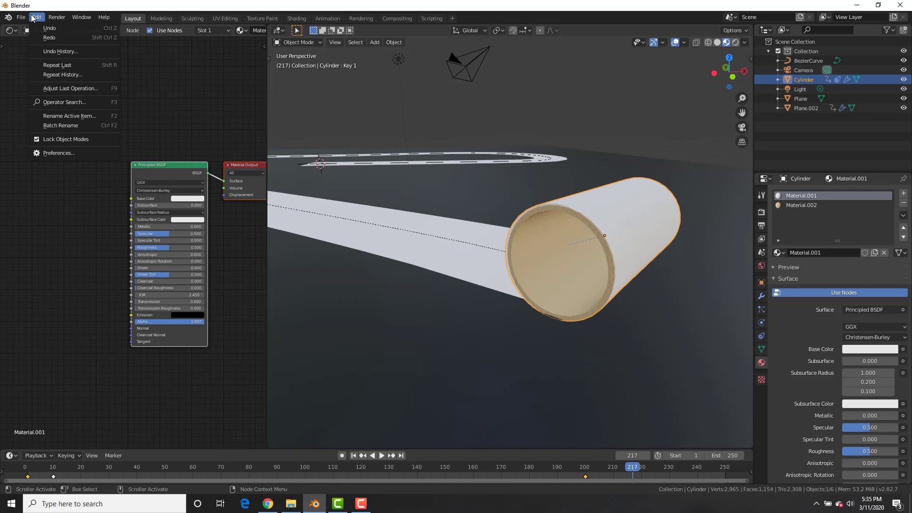
{"action": "left_click", "coordinate": [57, 153]}
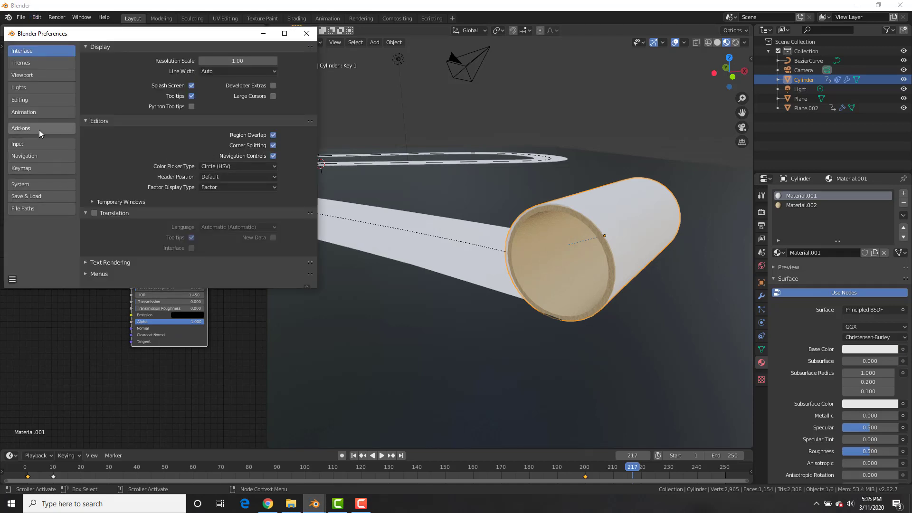
{"action": "left_click", "coordinate": [33, 130]}
{"action": "left_click", "coordinate": [258, 62]}
{"action": "type", "text": "node"}
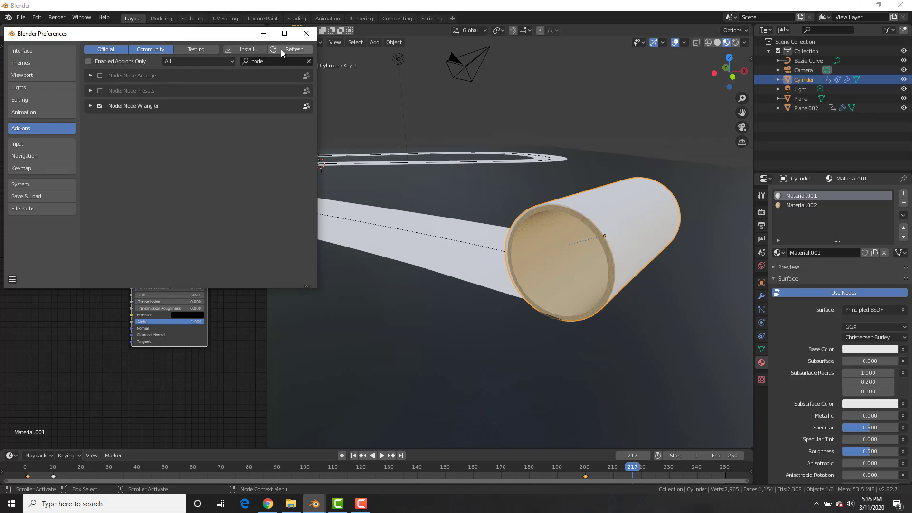
{"action": "left_click", "coordinate": [307, 34]}
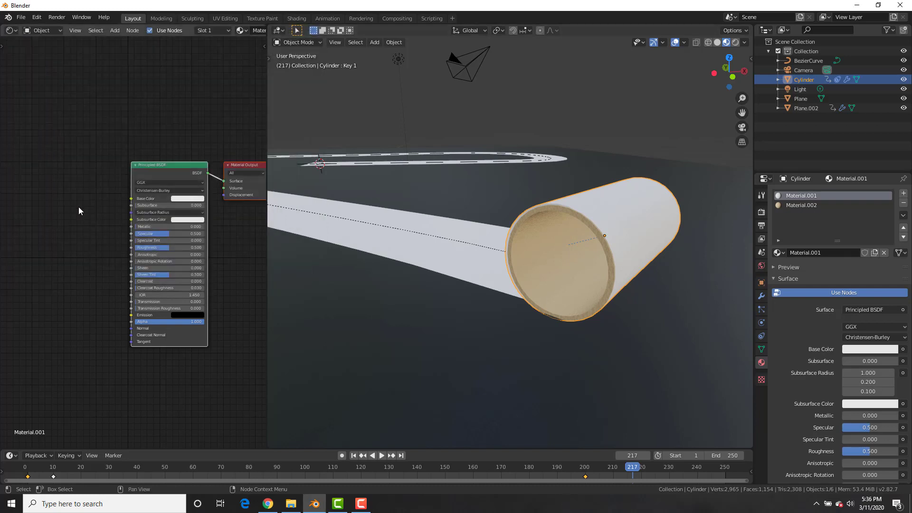
Run Node Wrangler's Principled Texture Setup on Material.001 with the ToilePaper_512 albedo, normal and roughness TIFF files.
{"action": "left_click", "coordinate": [85, 167]}
{"action": "key", "text": "ctrl+shift+t"}
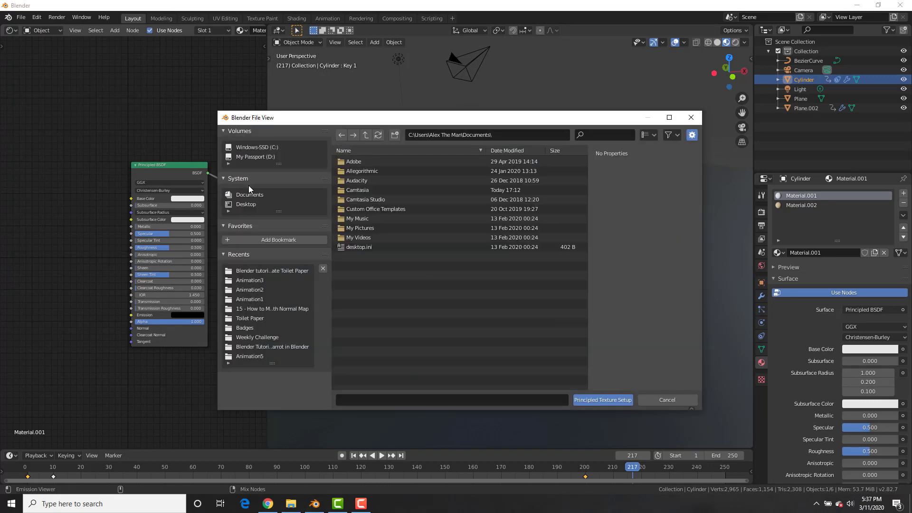
{"action": "left_click", "coordinate": [268, 269]}
{"action": "double_click", "coordinate": [369, 198]}
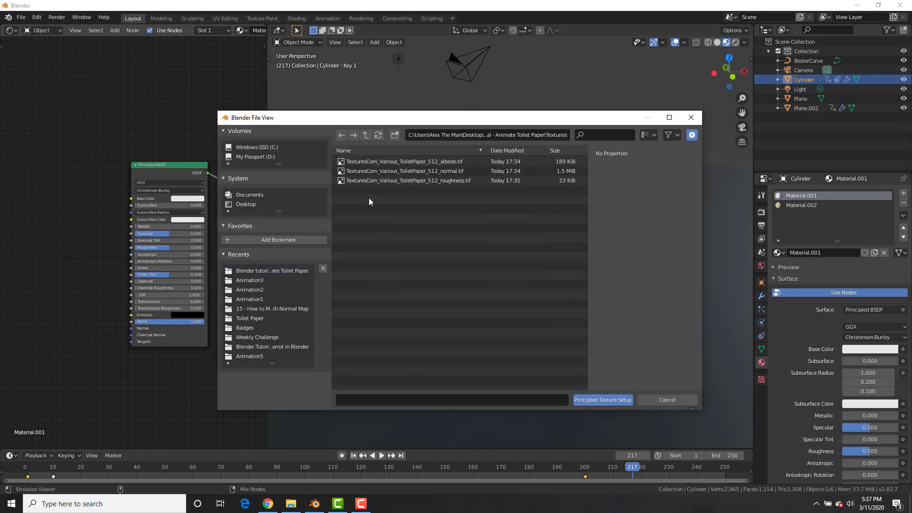
{"action": "left_click", "coordinate": [368, 161]}
{"action": "left_click", "coordinate": [379, 181], "text": "shift"}
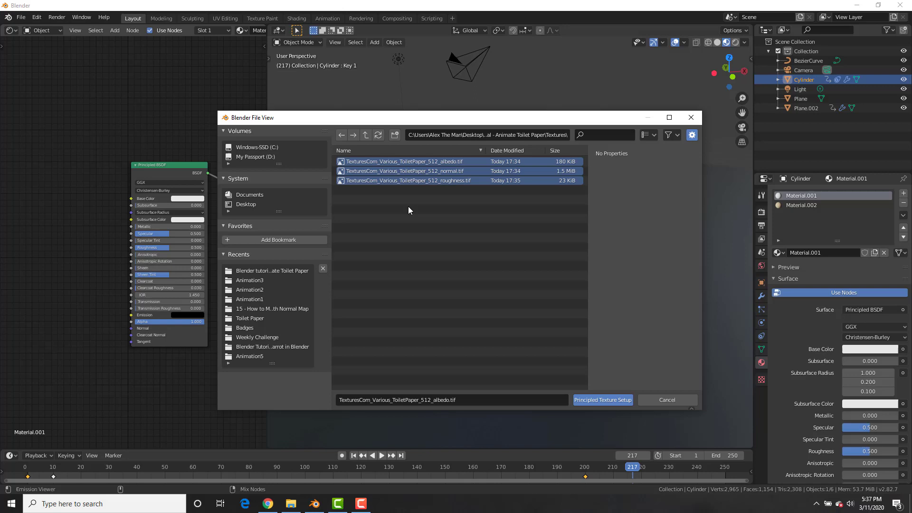
{"action": "left_click", "coordinate": [602, 400]}
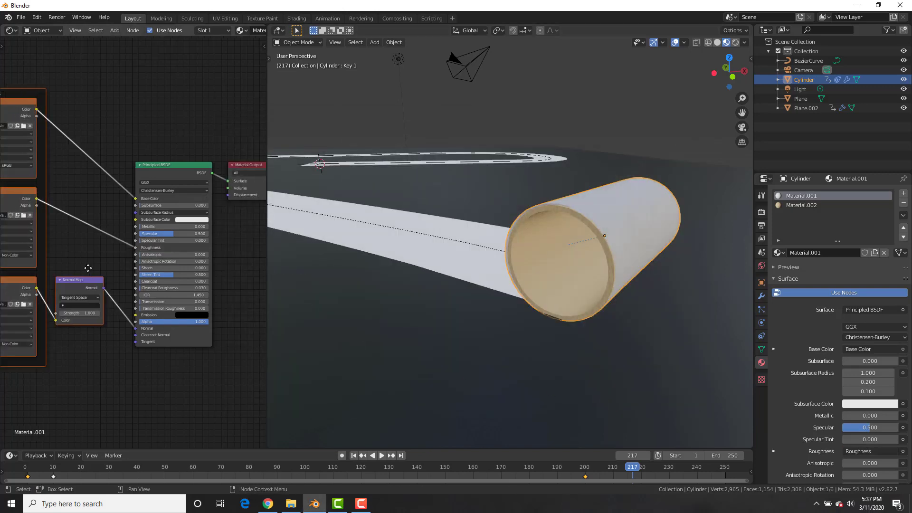
Return to frame 1, select the paper strip (Plane.002) at the roll and apply its object transform in top view.
{"action": "middle_click_drag", "start_coordinate": [81, 269], "coordinate": [207, 281]}
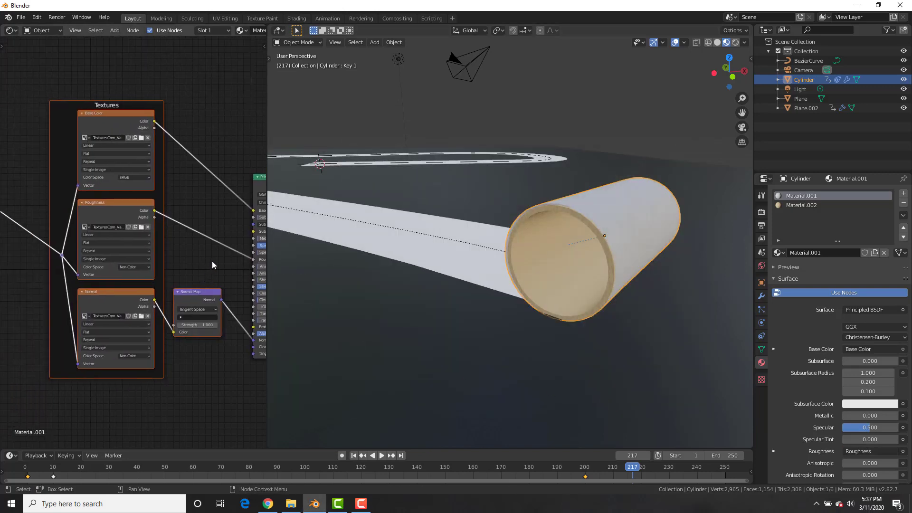
{"action": "middle_click_drag", "start_coordinate": [554, 214], "coordinate": [553, 249]}
{"action": "middle_click_drag", "start_coordinate": [418, 311], "coordinate": [528, 286], "text": "shift"}
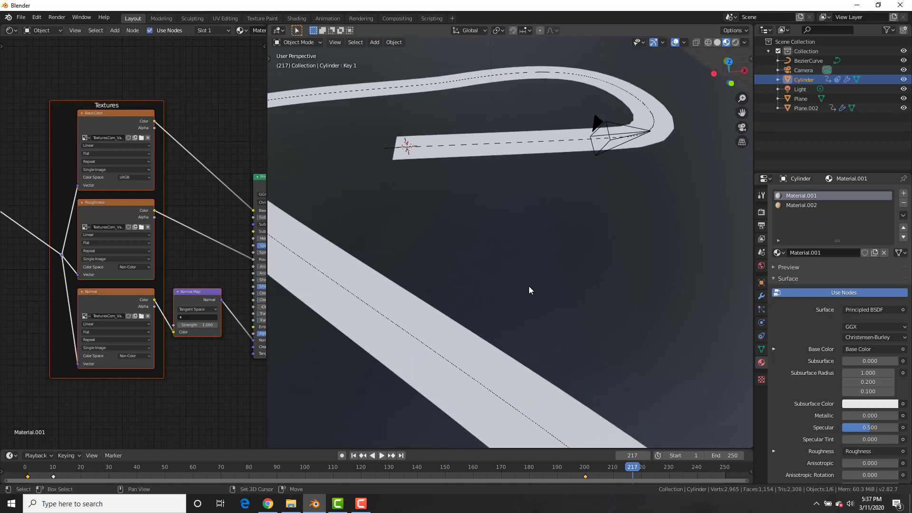
{"action": "key", "text": "shift+Left"}
{"action": "middle_click_drag", "start_coordinate": [456, 172], "coordinate": [509, 231], "text": "shift"}
{"action": "scroll", "coordinate": [509, 231], "scroll_direction": "up", "scroll_amount": 4}
{"action": "left_click", "coordinate": [395, 218]}
{"action": "middle_click_drag", "start_coordinate": [433, 197], "coordinate": [434, 201]}
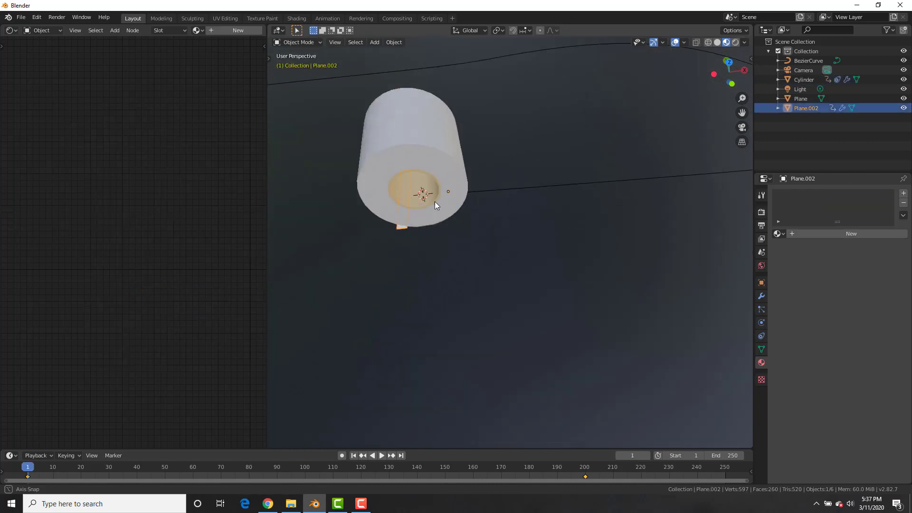
{"action": "key", "text": "KP_7"}
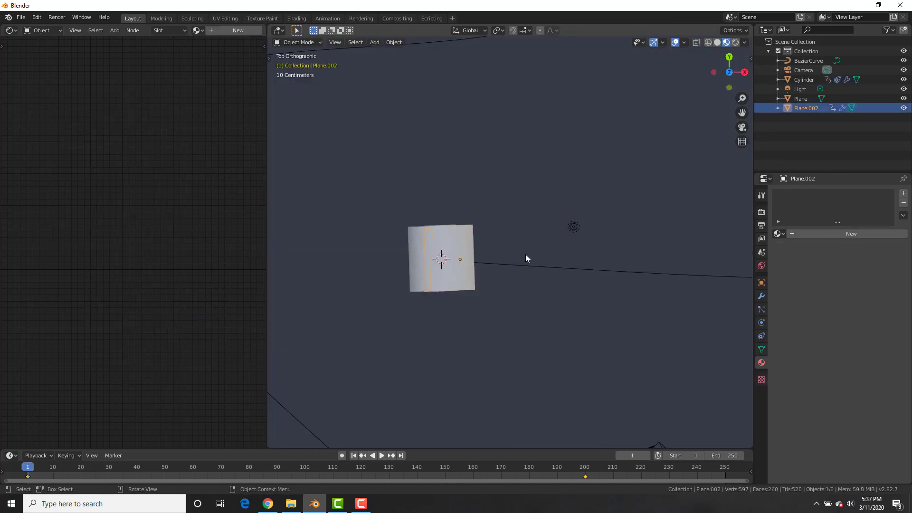
{"action": "key", "text": "ctrl+a"}
{"action": "left_click", "coordinate": [515, 276]}
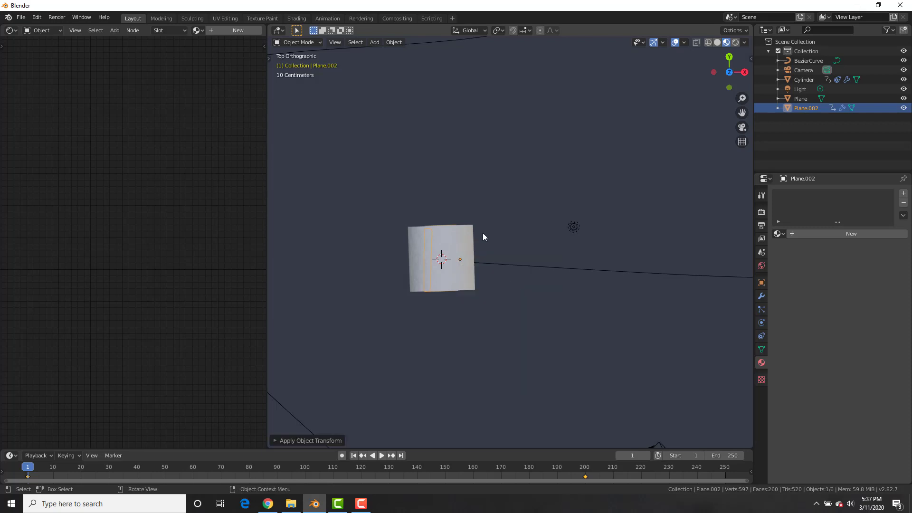
Unwrap the paper strip's mesh and replace the node view with the UV Editor.
{"action": "key", "text": "Tab"}
{"action": "key", "text": "u"}
{"action": "left_click", "coordinate": [512, 258]}
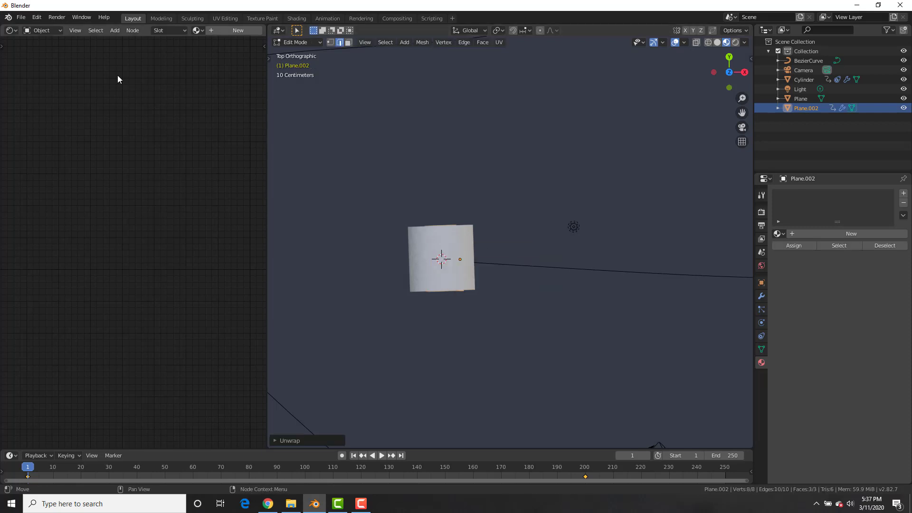
{"action": "left_click", "coordinate": [10, 31]}
{"action": "left_click", "coordinate": [39, 87]}
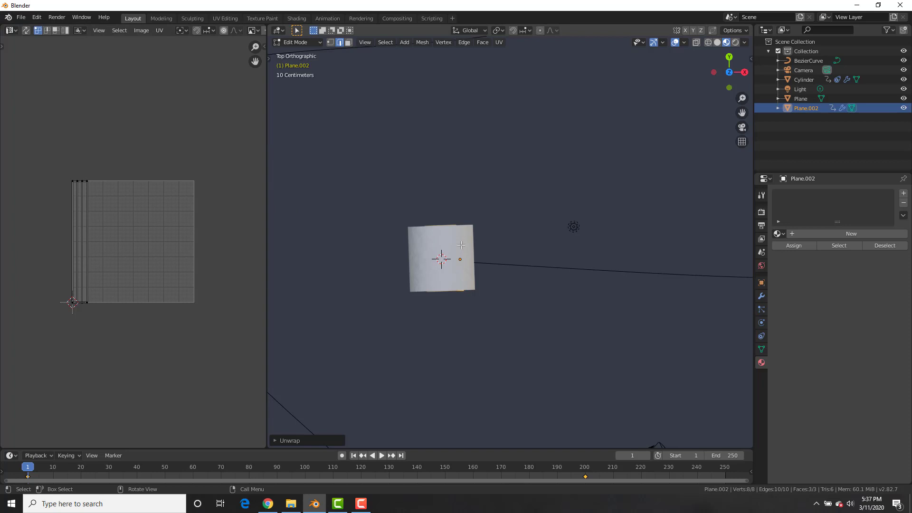
{"action": "key", "text": "Tab"}
Link the roll's materials to the paper strip.
{"action": "middle_click_drag", "start_coordinate": [543, 289], "coordinate": [431, 213]}
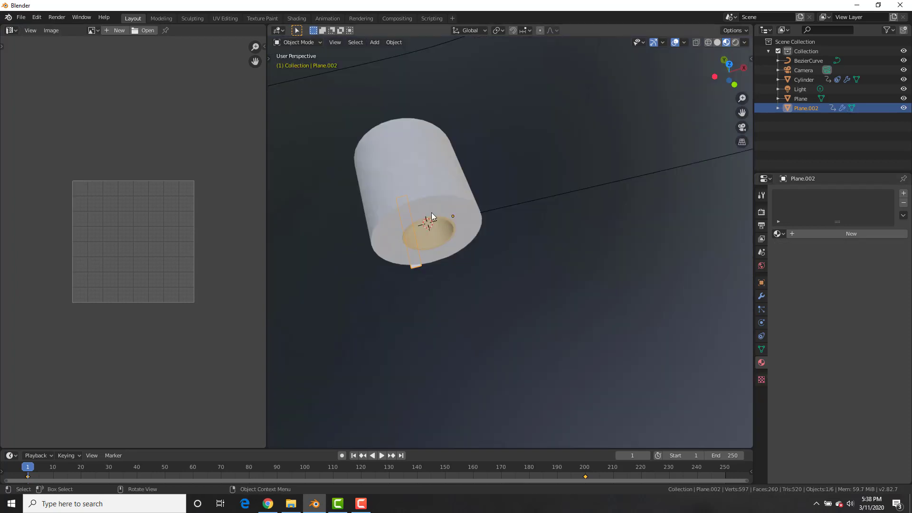
{"action": "left_click", "coordinate": [436, 166], "text": "shift"}
{"action": "key", "text": "ctrl+l"}
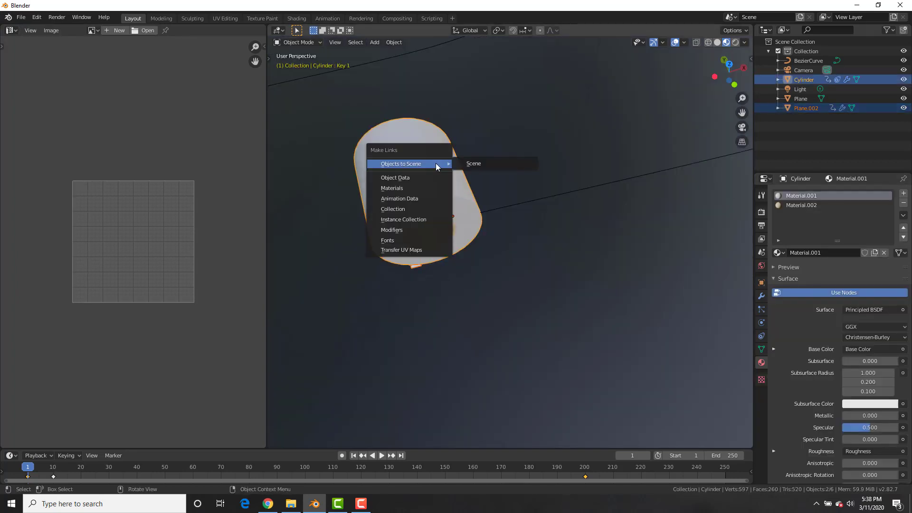
{"action": "left_click", "coordinate": [405, 187]}
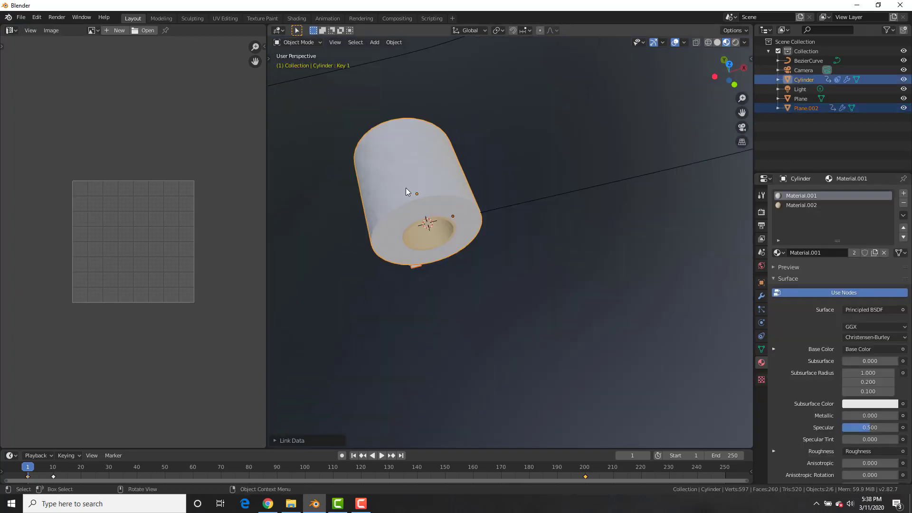
Inspect the paper strip's UV layout against the toilet paper texture in Edit Mode.
{"action": "left_click", "coordinate": [412, 267]}
{"action": "key", "text": "Tab"}
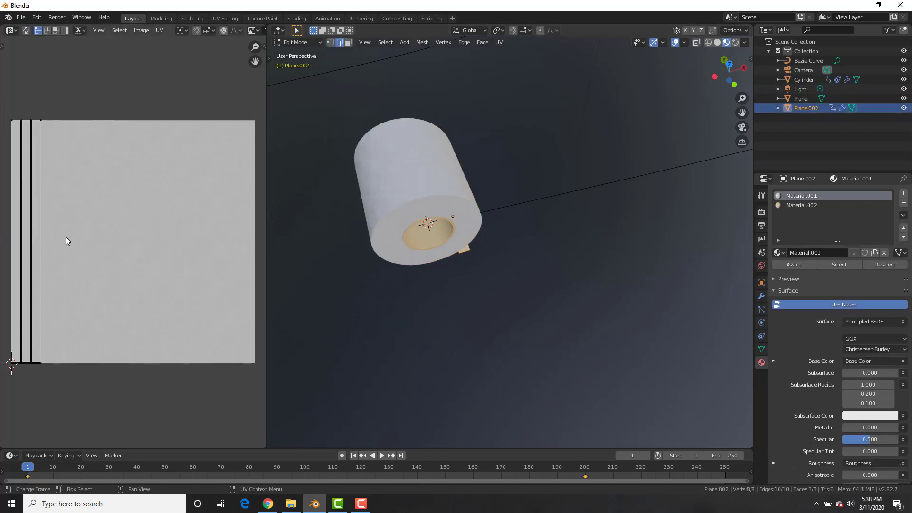
{"action": "middle_click_drag", "start_coordinate": [53, 212], "coordinate": [106, 220]}
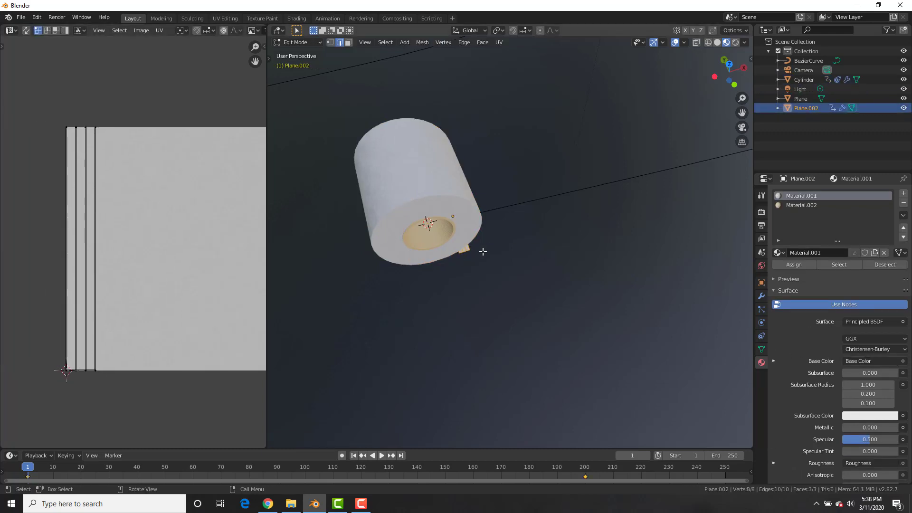
{"action": "key", "text": "Tab"}
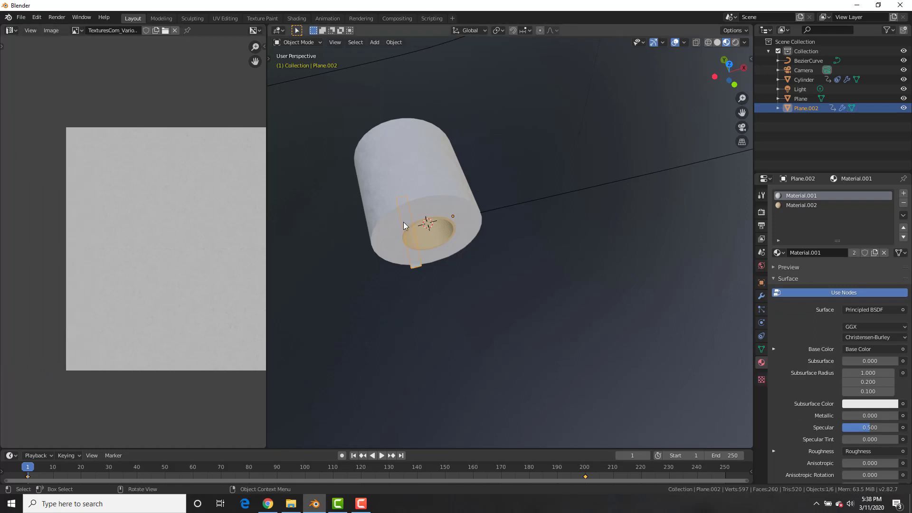
Play the animation to frame 20 and examine the paper texture on the unrolled strip up close.
{"action": "key", "text": "space"}
{"action": "key", "text": "space"}
{"action": "middle_click_drag", "start_coordinate": [553, 170], "coordinate": [547, 196]}
{"action": "scroll", "coordinate": [547, 280], "scroll_direction": "up", "scroll_amount": 6}
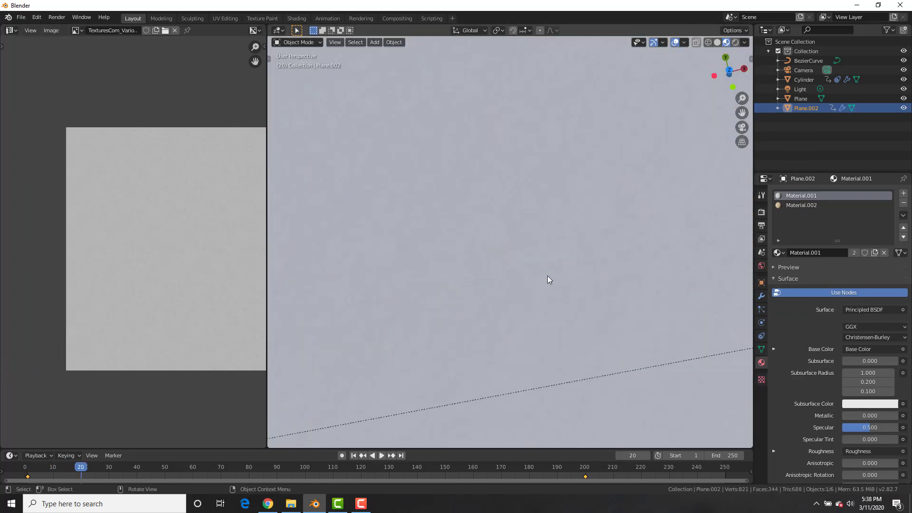
{"action": "scroll", "coordinate": [572, 226], "scroll_direction": "down", "scroll_amount": 5}
{"action": "middle_click_drag", "start_coordinate": [485, 163], "coordinate": [461, 266]}
{"action": "scroll", "coordinate": [567, 215], "scroll_direction": "up", "scroll_amount": 5}
{"action": "scroll", "coordinate": [566, 213], "scroll_direction": "down", "scroll_amount": 3}
{"action": "scroll", "coordinate": [500, 264], "scroll_direction": "down", "scroll_amount": 3}
{"action": "scroll", "coordinate": [530, 260], "scroll_direction": "down", "scroll_amount": 6}
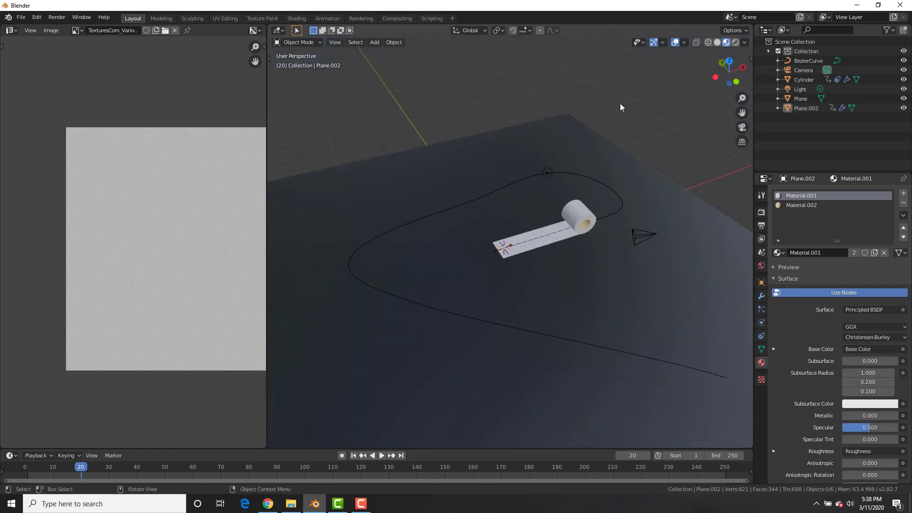
Play the unrolling animation to frame 225 and examine the roll at the end of the curve.
{"action": "key", "text": "space"}
{"action": "middle_click_drag", "start_coordinate": [647, 131], "coordinate": [625, 118]}
{"action": "scroll", "coordinate": [624, 139], "scroll_direction": "down", "scroll_amount": 4}
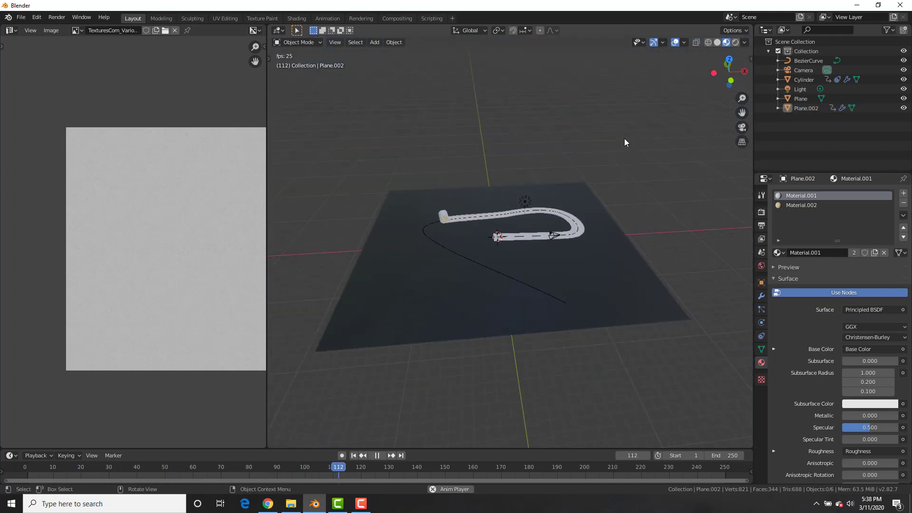
{"action": "scroll", "coordinate": [619, 152], "scroll_direction": "up", "scroll_amount": 3}
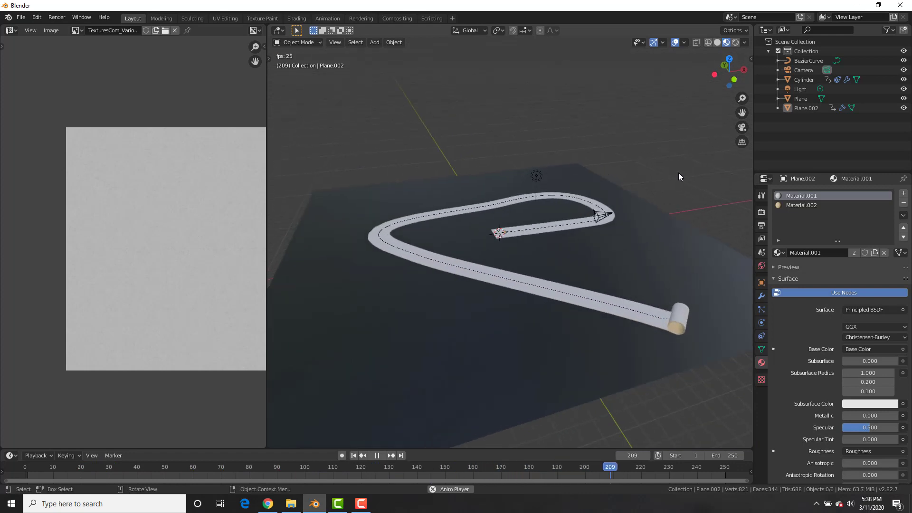
{"action": "key", "text": "space"}
{"action": "scroll", "coordinate": [665, 213], "scroll_direction": "up", "scroll_amount": 2}
{"action": "middle_click_drag", "start_coordinate": [659, 236], "coordinate": [587, 235], "text": "shift"}
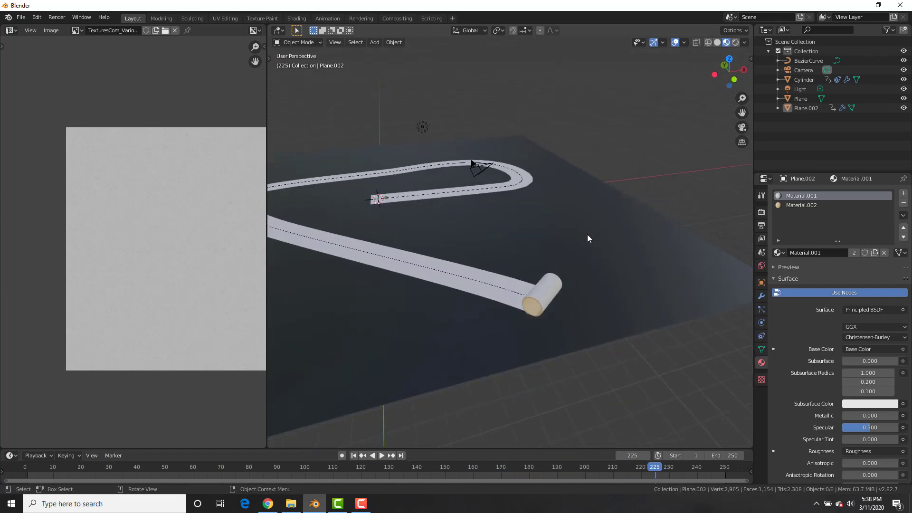
Snap the 3D cursor to the roll, add a plane there as a rotation marker and parent it to the roll.
{"action": "left_click", "coordinate": [554, 295]}
{"action": "key", "text": "shift+s"}
{"action": "key", "text": "shift+a"}
{"action": "mouse_move", "coordinate": [565, 271]}
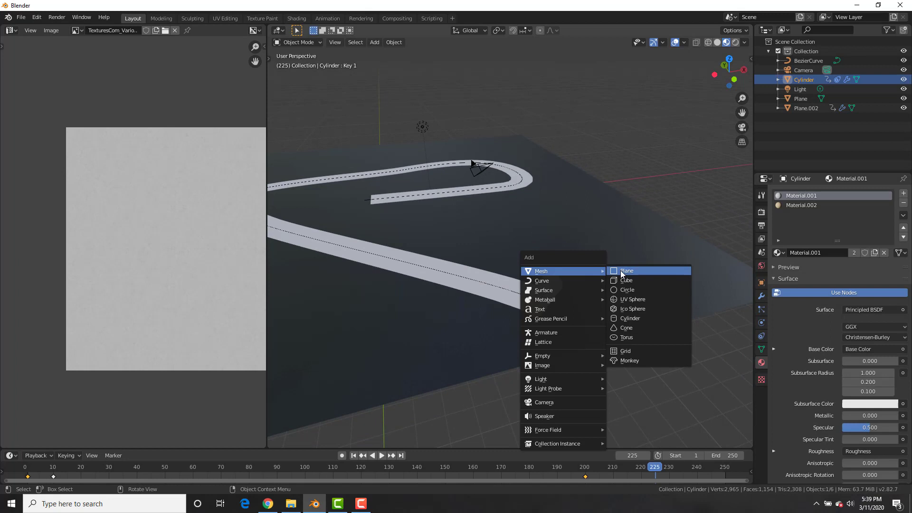
{"action": "left_click", "coordinate": [621, 270]}
{"action": "left_click", "coordinate": [554, 284], "text": "shift"}
{"action": "key", "text": "ctrl+p"}
{"action": "left_click", "coordinate": [555, 283]}
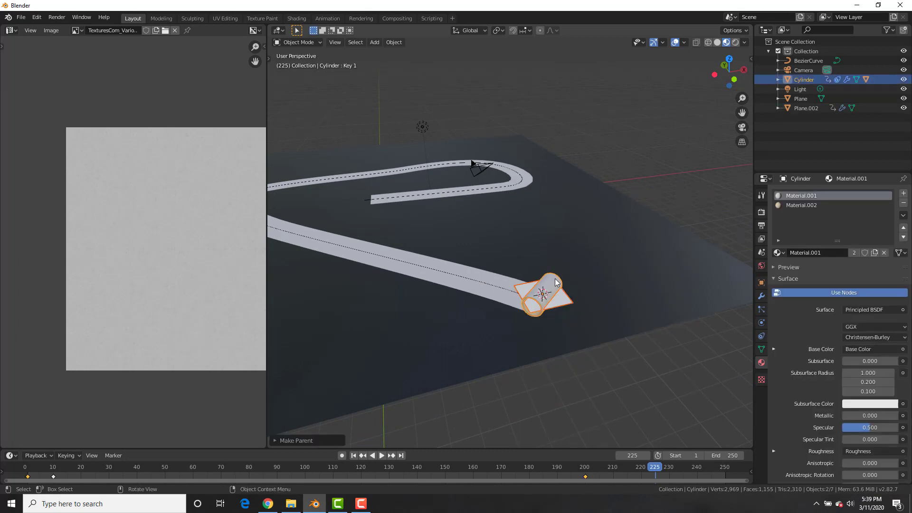
Play the animation with the marker plane to check how the roll rotates before and after reaching the end.
{"action": "key", "text": "space"}
{"action": "left_click", "coordinate": [447, 468]}
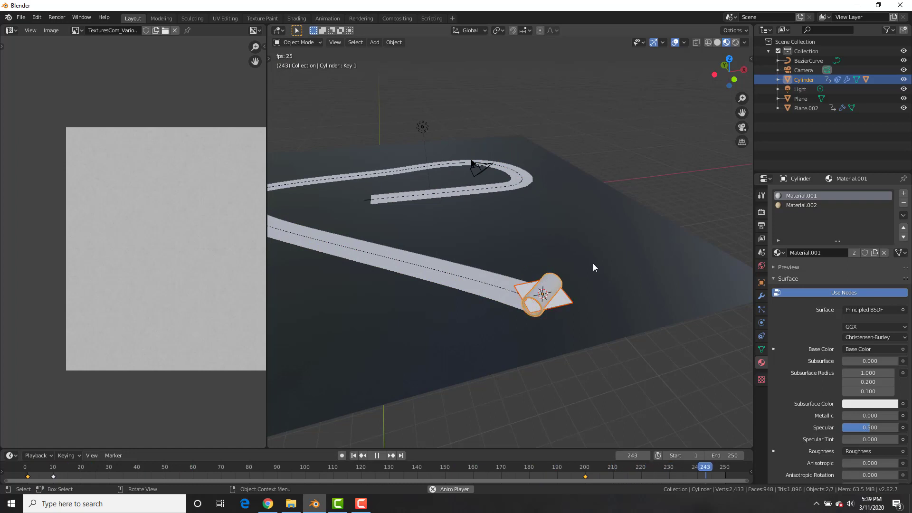
{"action": "key", "text": "space"}
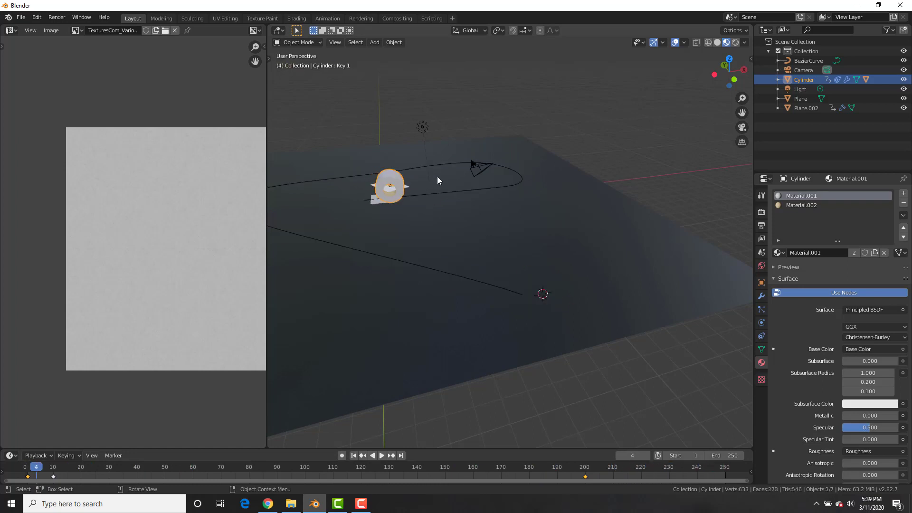
In the Graph Editor, restrict the Cycles modifier on the roll's Y Euler Rotation to a frame range ending at 200.
{"action": "left_click", "coordinate": [12, 30]}
{"action": "left_click", "coordinate": [122, 93]}
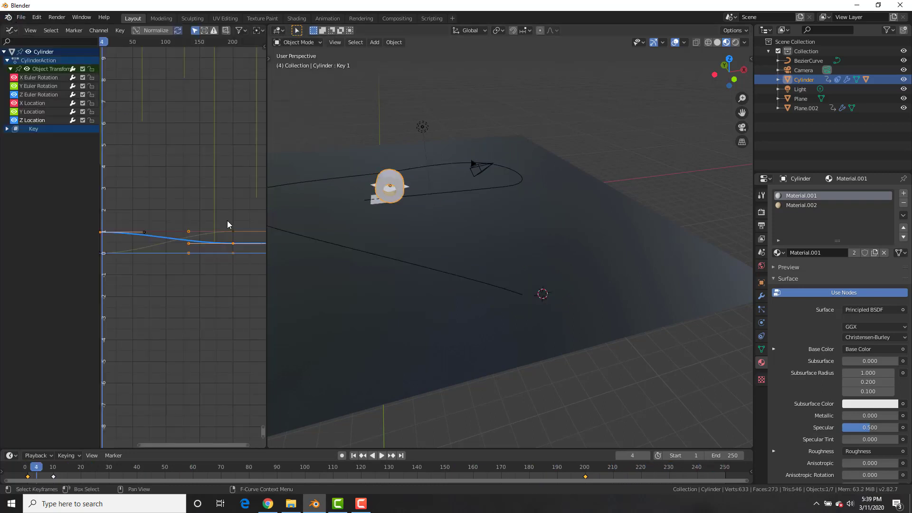
{"action": "key", "text": "n"}
{"action": "left_click", "coordinate": [38, 86]}
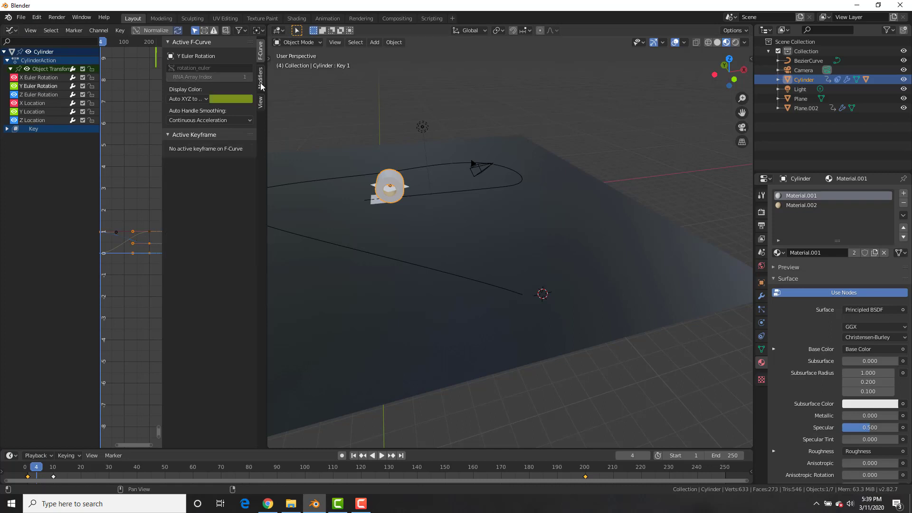
{"action": "left_click", "coordinate": [261, 82]}
{"action": "left_click", "coordinate": [200, 120]}
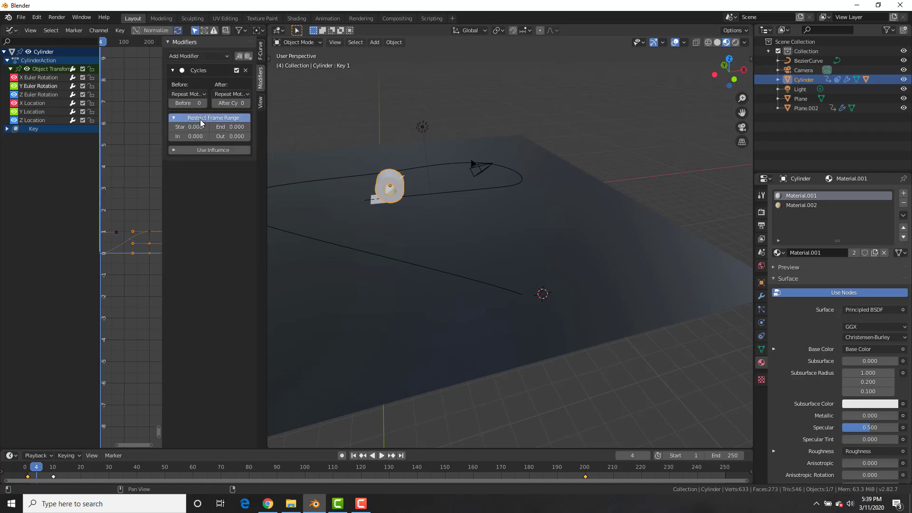
{"action": "left_click", "coordinate": [232, 126]}
{"action": "type", "text": "200"}
{"action": "key", "text": "Return"}
Replay the animation to check where the roll's rotation stops, and delete the marker plane.
{"action": "key", "text": "space"}
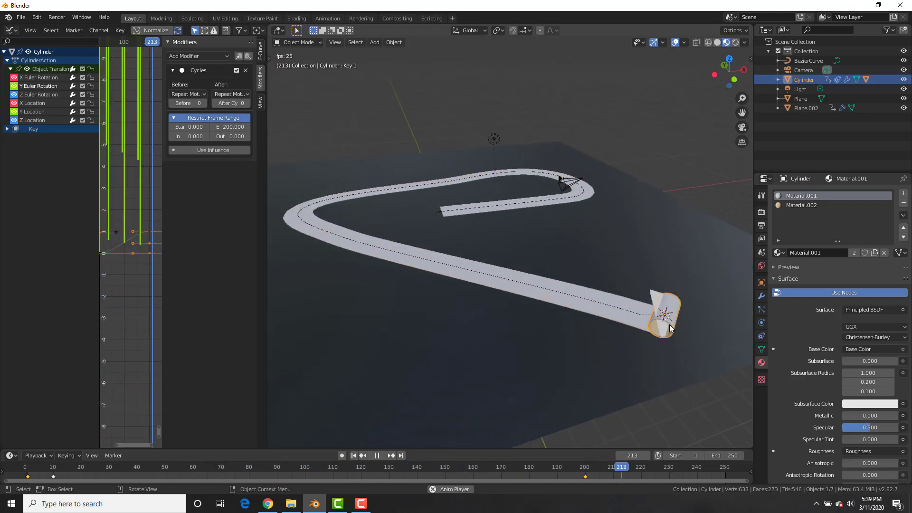
{"action": "key", "text": "space"}
{"action": "left_click", "coordinate": [656, 302]}
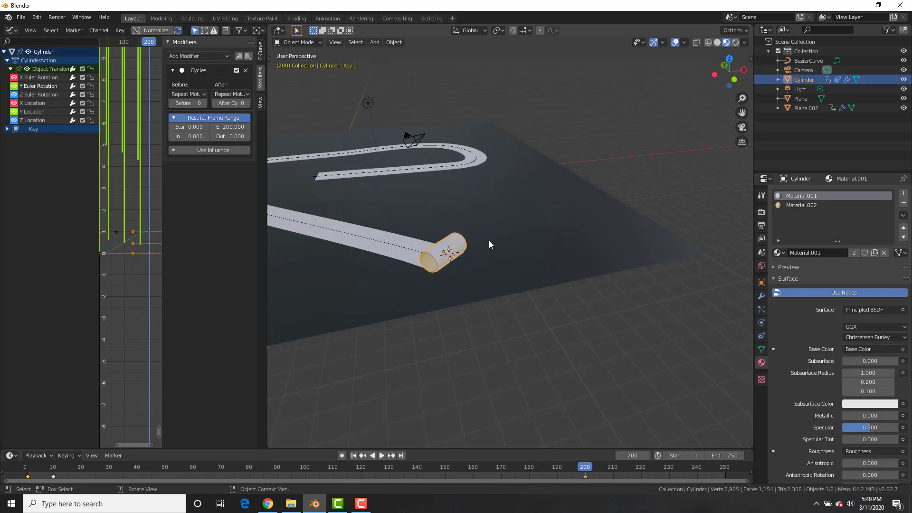
Set the end of the Cycles modifier's restricted range to 220 and move the playhead to frame 220.
{"action": "middle_click_drag", "start_coordinate": [488, 237], "coordinate": [490, 240]}
{"action": "left_click", "coordinate": [233, 127]}
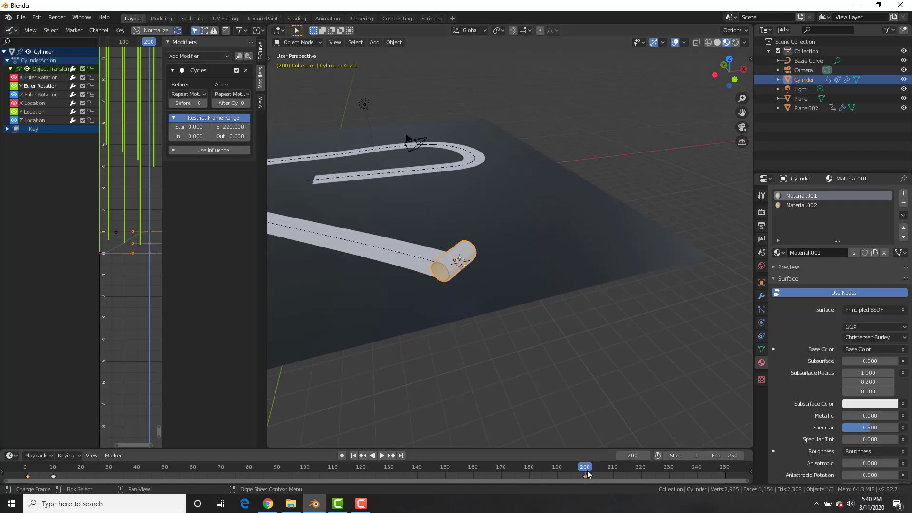
{"action": "key", "text": "space"}
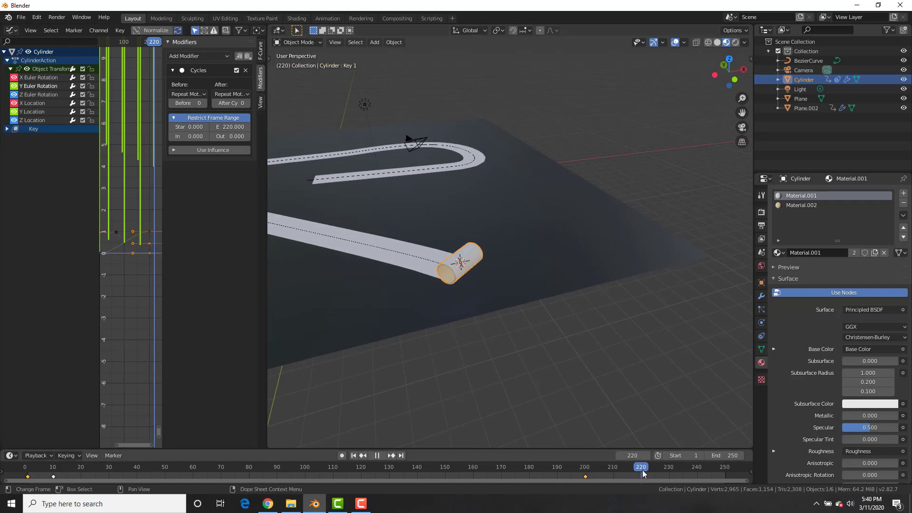
{"action": "key", "text": "space"}
Move the roll about 2.49 m along its local X axis, beyond the strip's end, and keyframe it at frame 220.
{"action": "key", "text": "g"}
{"action": "key", "text": "y"}
{"action": "key", "text": "x"}
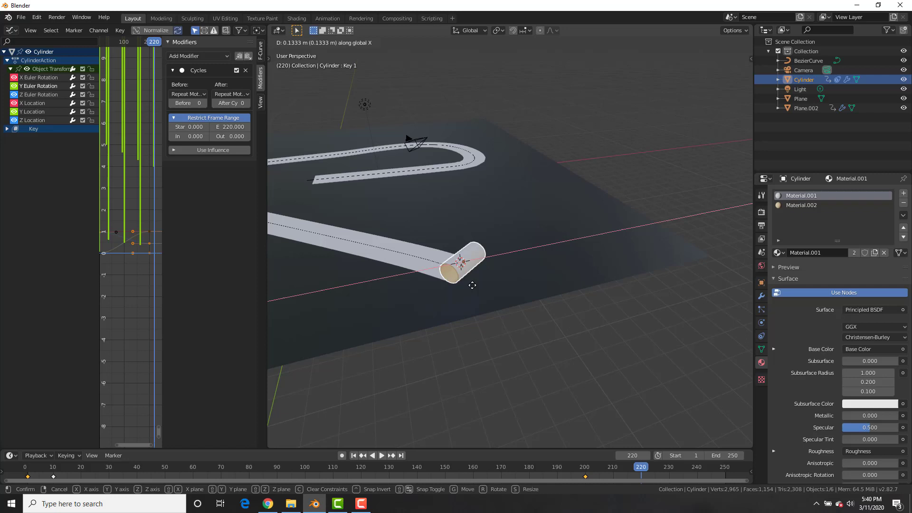
{"action": "key", "text": "x"}
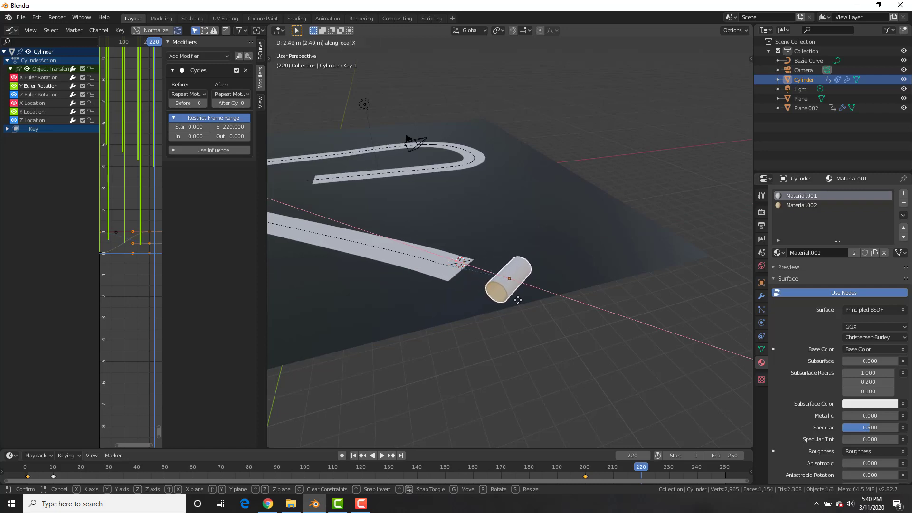
{"action": "left_click", "coordinate": [518, 300]}
{"action": "key", "text": "i"}
{"action": "left_click", "coordinate": [511, 284]}
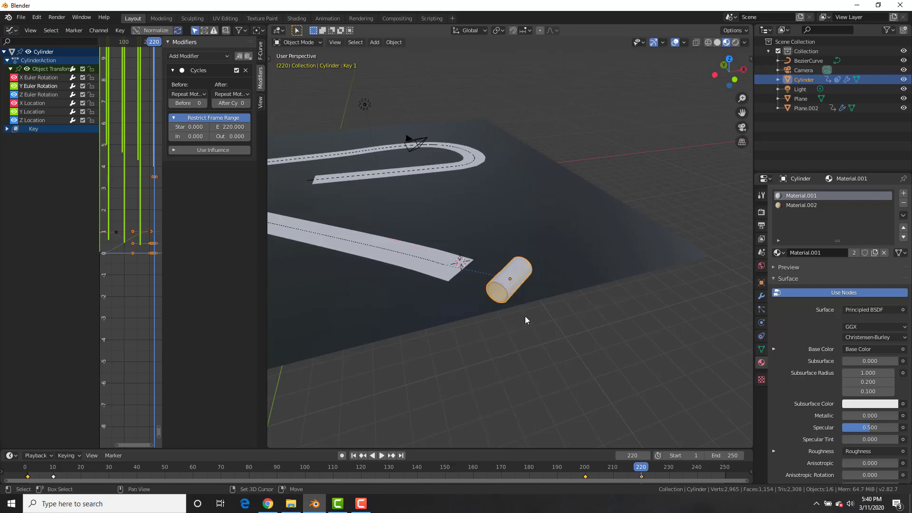
Play the animation from the start to frame 241 to check the roll leaving the end of the strip.
{"action": "key", "text": "shift+Left"}
{"action": "key", "text": "space"}
{"action": "scroll", "coordinate": [507, 301], "scroll_direction": "down", "scroll_amount": 4}
{"action": "left_click", "coordinate": [506, 99]}
{"action": "middle_click_drag", "start_coordinate": [399, 151], "coordinate": [475, 167], "text": "shift"}
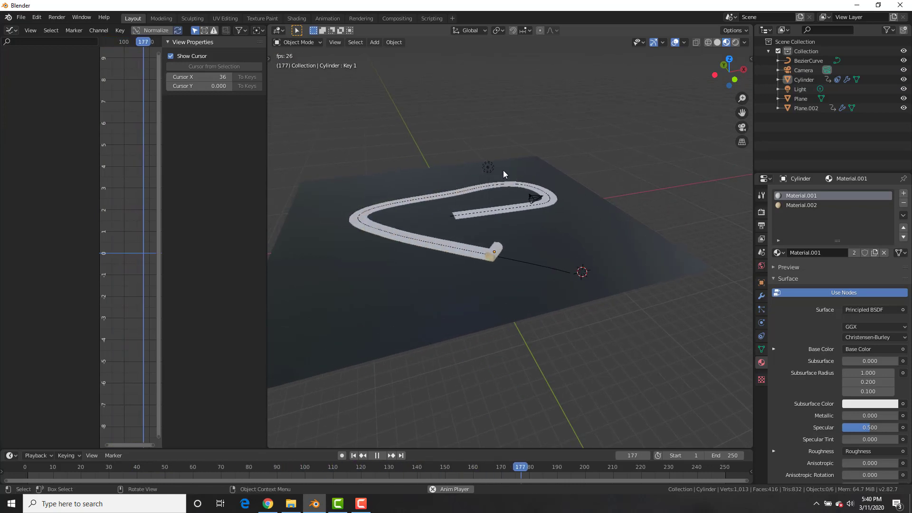
{"action": "scroll", "coordinate": [609, 207], "scroll_direction": "up", "scroll_amount": 3}
{"action": "key", "text": "space"}
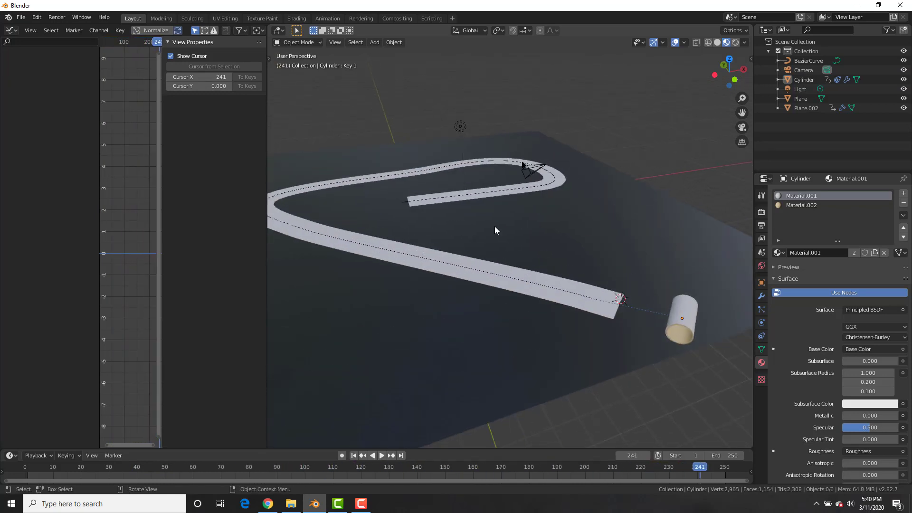
{"action": "middle_click_drag", "start_coordinate": [451, 204], "coordinate": [511, 218], "text": "shift"}
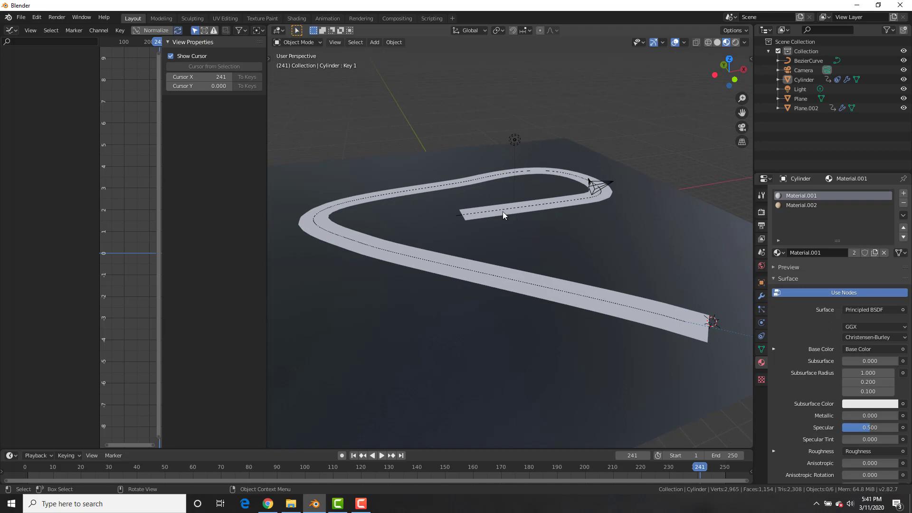
Subdivide all segments of the Bezier curve twice in Edit Mode.
{"action": "left_click", "coordinate": [462, 214]}
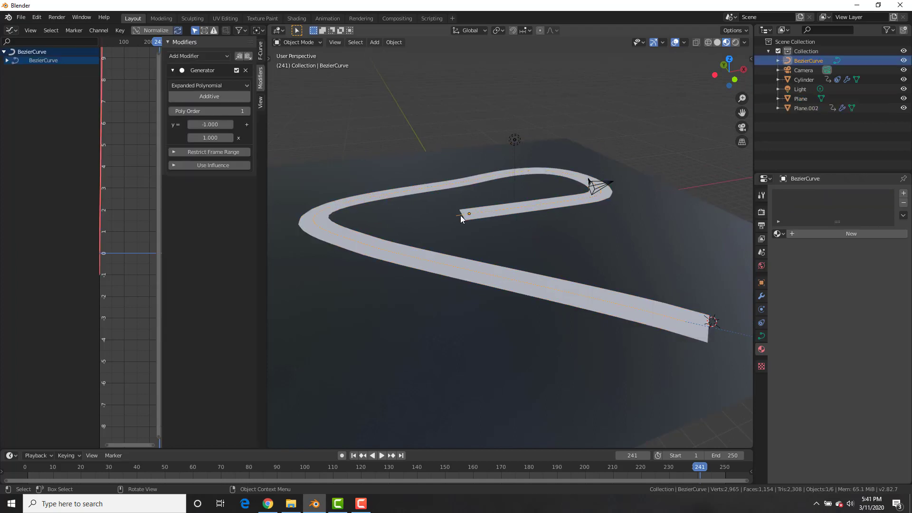
{"action": "key", "text": "Tab"}
{"action": "scroll", "coordinate": [584, 217], "scroll_direction": "down", "scroll_amount": 3}
{"action": "scroll", "coordinate": [593, 219], "scroll_direction": "up", "scroll_amount": 3}
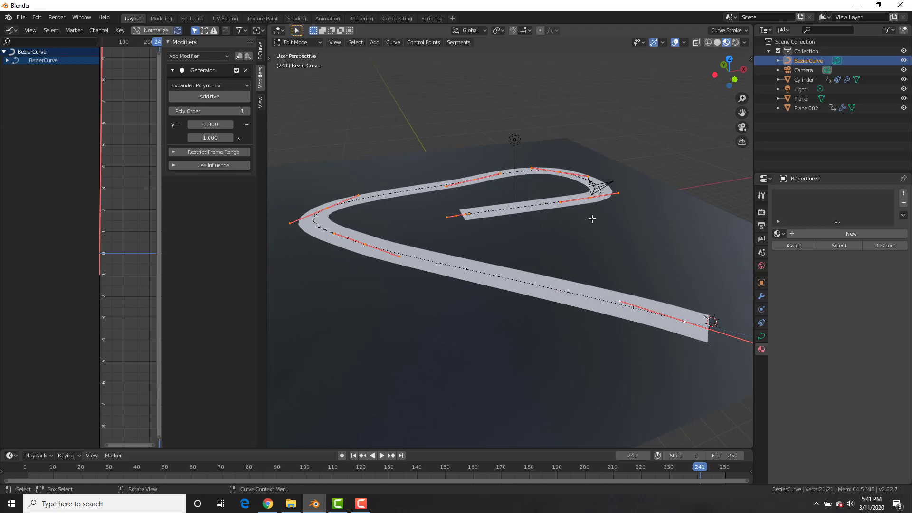
{"action": "right_click", "coordinate": [592, 219]}
{"action": "left_click", "coordinate": [592, 218]}
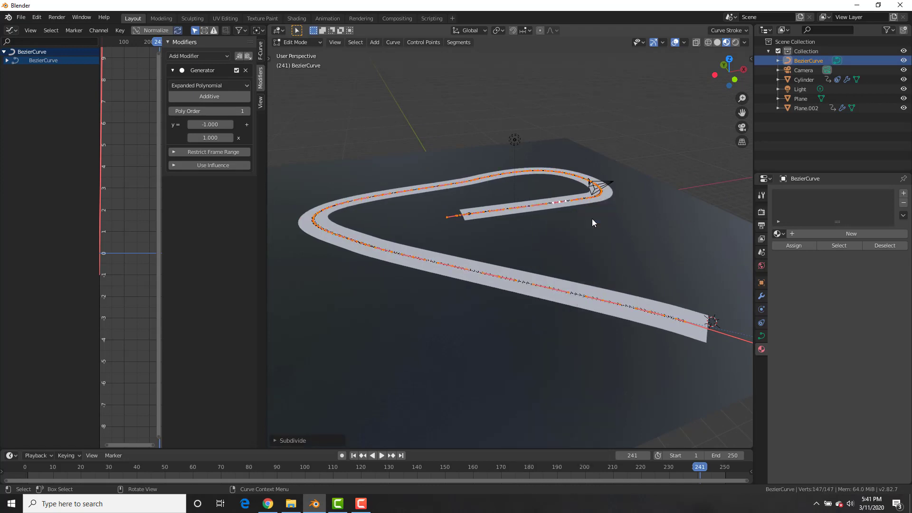
{"action": "right_click", "coordinate": [592, 219]}
{"action": "left_click", "coordinate": [592, 219]}
Select control points near the strip's end, on the wide bend and on the far bend of the curve.
{"action": "left_click", "coordinate": [331, 230]}
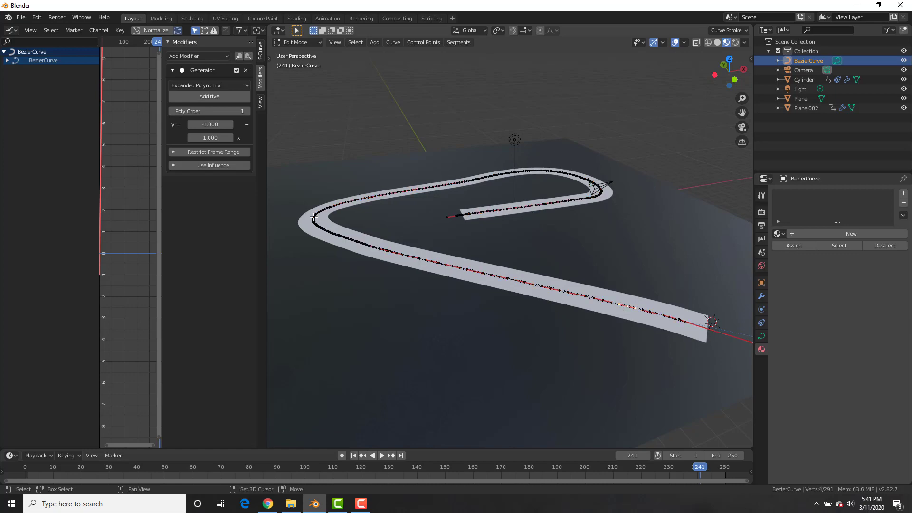
{"action": "middle_click_drag", "start_coordinate": [335, 212], "coordinate": [488, 190]}
{"action": "scroll", "coordinate": [488, 295], "scroll_direction": "up", "scroll_amount": 3}
{"action": "left_click", "coordinate": [432, 339], "text": "shift"}
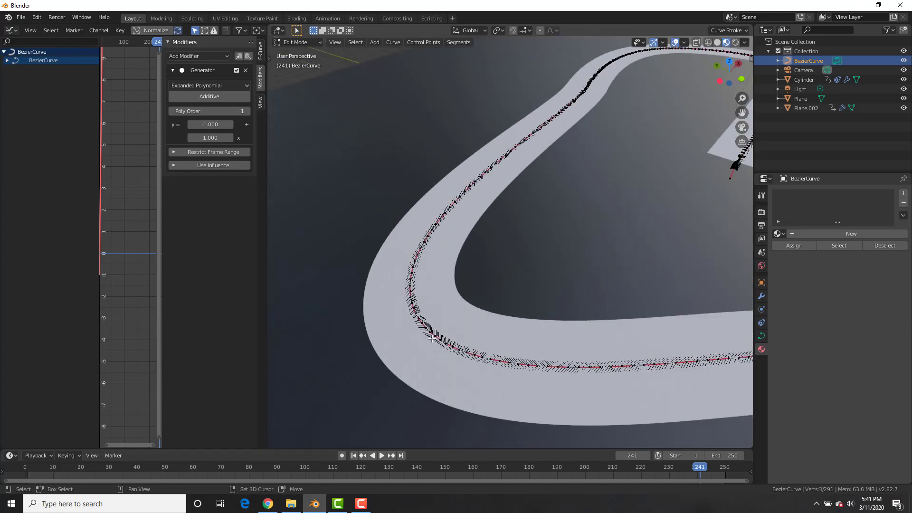
{"action": "middle_click_drag", "start_coordinate": [650, 104], "coordinate": [451, 342], "text": "shift"}
{"action": "scroll", "coordinate": [480, 314], "scroll_direction": "up", "scroll_amount": 5}
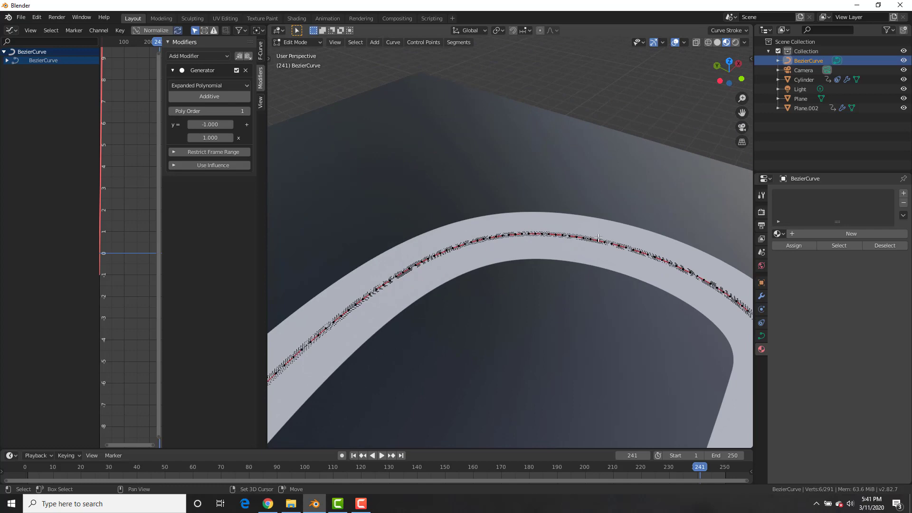
{"action": "left_click", "coordinate": [599, 239], "text": "shift"}
Turn on proportional editing with the Random falloff.
{"action": "scroll", "coordinate": [546, 199], "scroll_direction": "down", "scroll_amount": 3}
{"action": "scroll", "coordinate": [536, 189], "scroll_direction": "down", "scroll_amount": 1}
{"action": "left_click", "coordinate": [552, 31]}
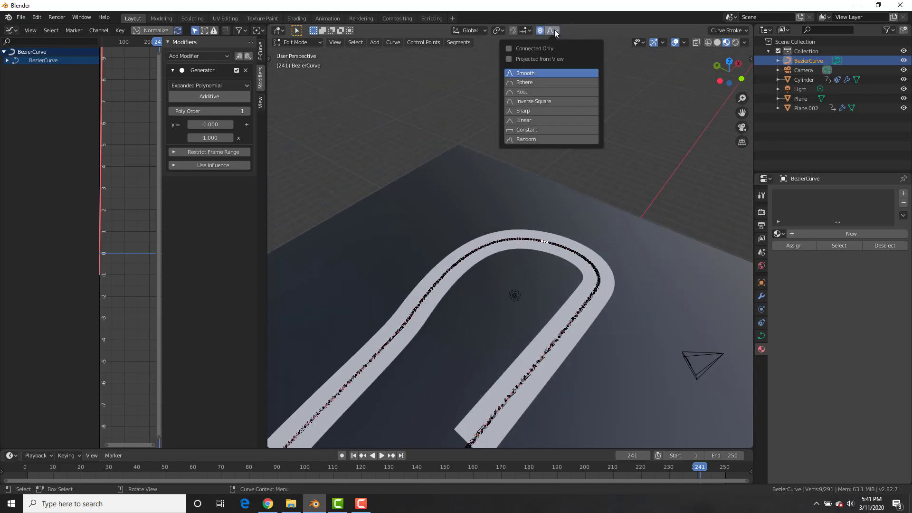
{"action": "left_click", "coordinate": [525, 138]}
{"action": "scroll", "coordinate": [619, 263], "scroll_direction": "down", "scroll_amount": 4}
{"action": "middle_click_drag", "start_coordinate": [618, 263], "coordinate": [603, 233]}
{"action": "scroll", "coordinate": [582, 231], "scroll_direction": "up", "scroll_amount": 1}
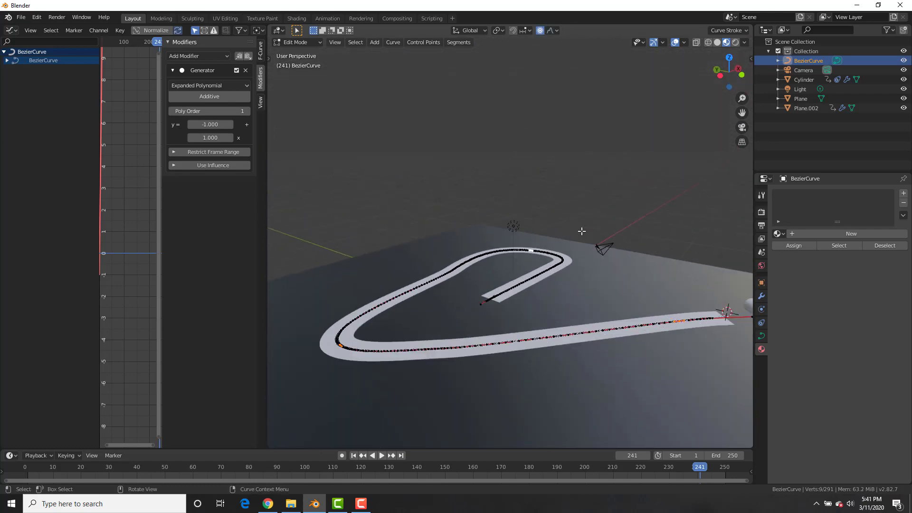
Raise the selected curve points about 0.20 m along Z with a random proportional size of 19.19.
{"action": "scroll", "coordinate": [571, 243], "scroll_direction": "down", "scroll_amount": 1}
{"action": "key", "text": "g"}
{"action": "key", "text": "z"}
{"action": "scroll", "coordinate": [567, 243], "scroll_direction": "down", "scroll_amount": 4}
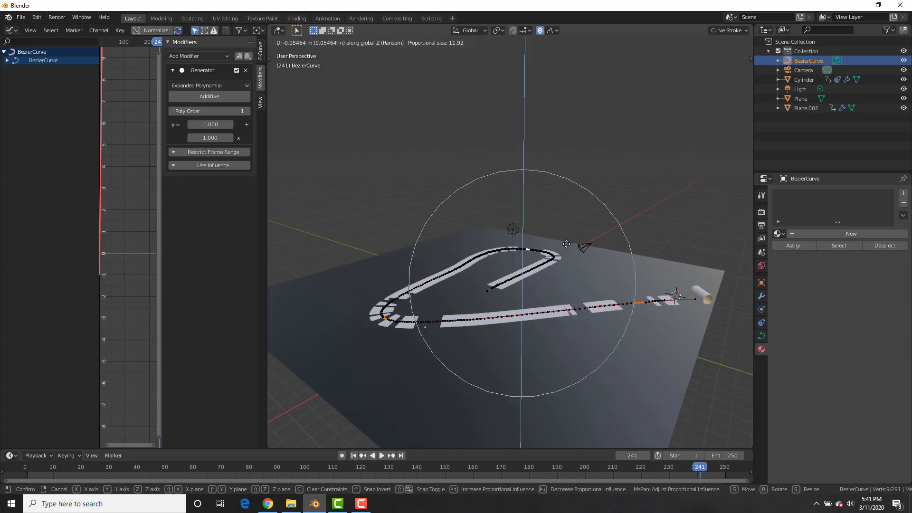
{"action": "scroll", "coordinate": [566, 244], "scroll_direction": "down", "scroll_amount": 4}
{"action": "key", "text": "Escape"}
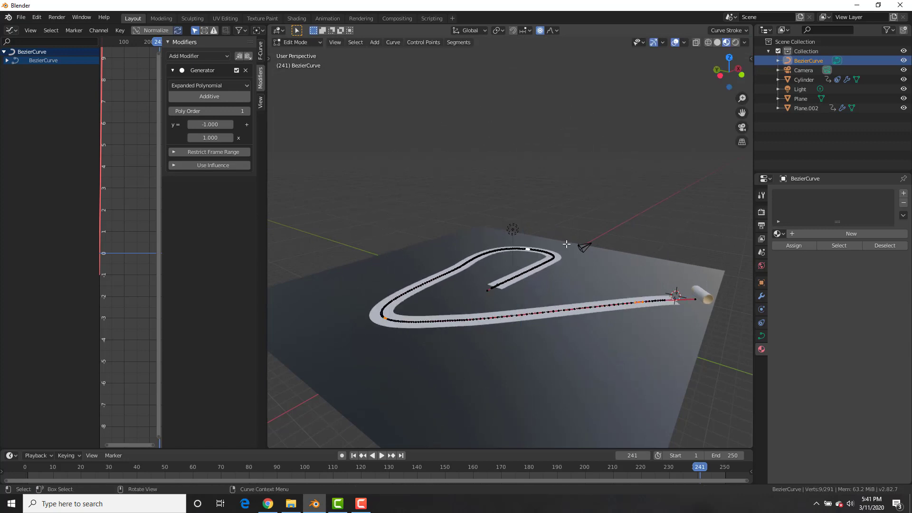
{"action": "key", "text": "g"}
{"action": "key", "text": "z"}
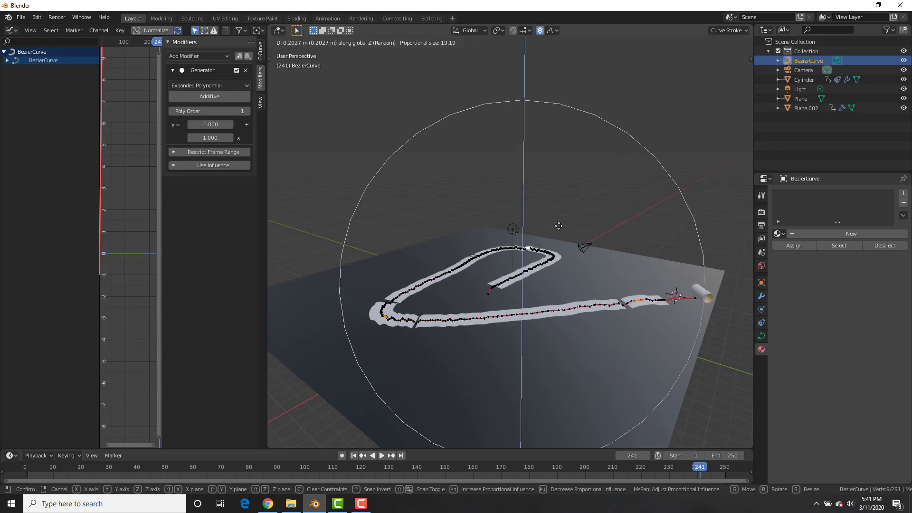
{"action": "left_click", "coordinate": [559, 226]}
{"action": "key", "text": "Tab"}
Move the curve point at the break near the strip's end along Z to close the gap.
{"action": "scroll", "coordinate": [554, 244], "scroll_direction": "up", "scroll_amount": 4}
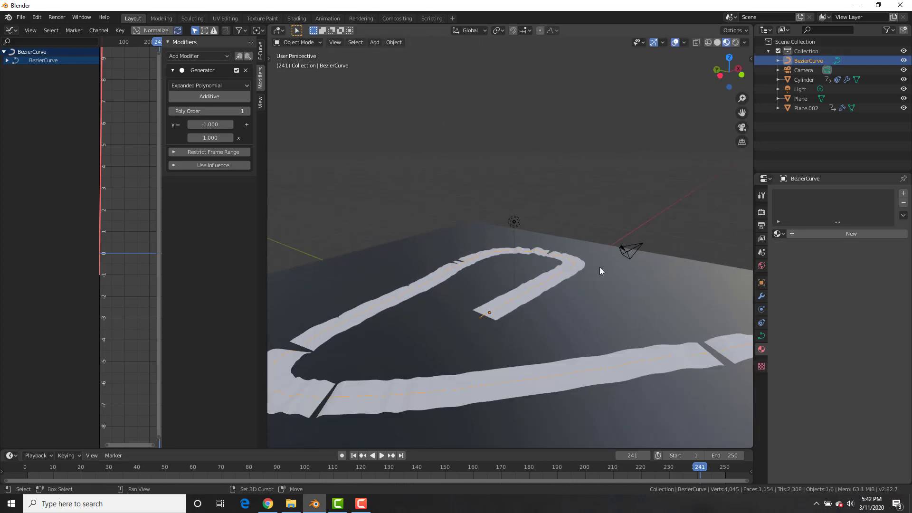
{"action": "middle_click_drag", "start_coordinate": [600, 272], "coordinate": [527, 312]}
{"action": "key", "text": "Tab"}
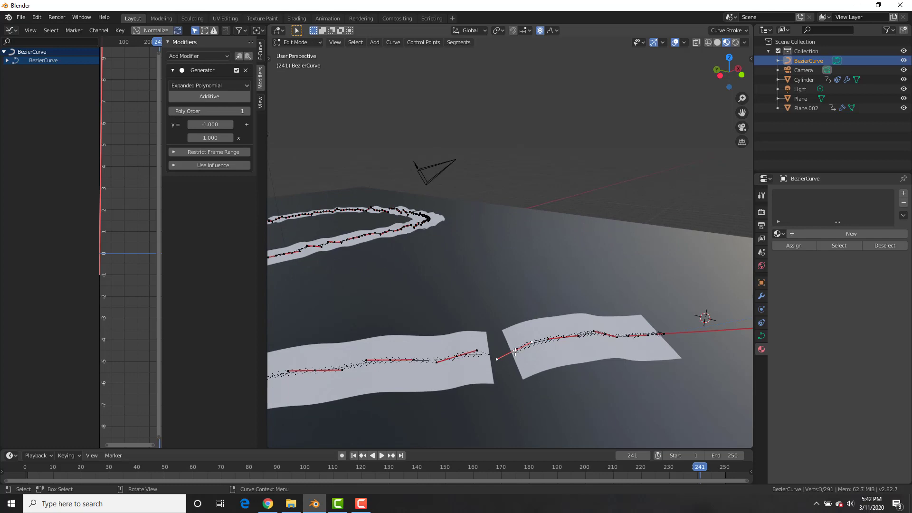
{"action": "key", "text": "g"}
{"action": "key", "text": "z"}
{"action": "left_click", "coordinate": [515, 329]}
Move the curve point at the break beside the wide bend along Z to close that gap.
{"action": "scroll", "coordinate": [432, 304], "scroll_direction": "down", "scroll_amount": 5}
{"action": "middle_click_drag", "start_coordinate": [304, 285], "coordinate": [430, 305], "text": "shift"}
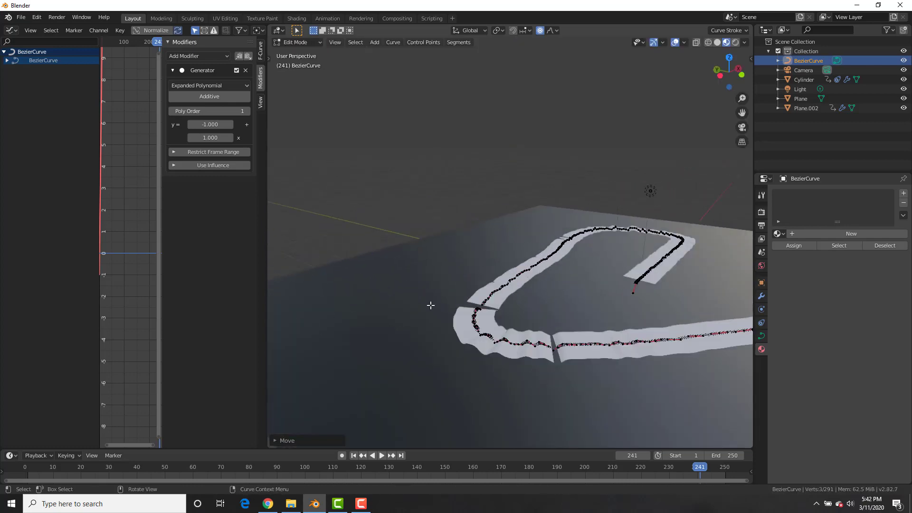
{"action": "scroll", "coordinate": [430, 305], "scroll_direction": "up", "scroll_amount": 2}
{"action": "left_click", "coordinate": [470, 335]}
{"action": "scroll", "coordinate": [468, 338], "scroll_direction": "up", "scroll_amount": 3}
{"action": "middle_click_drag", "start_coordinate": [439, 427], "coordinate": [475, 381], "text": "shift"}
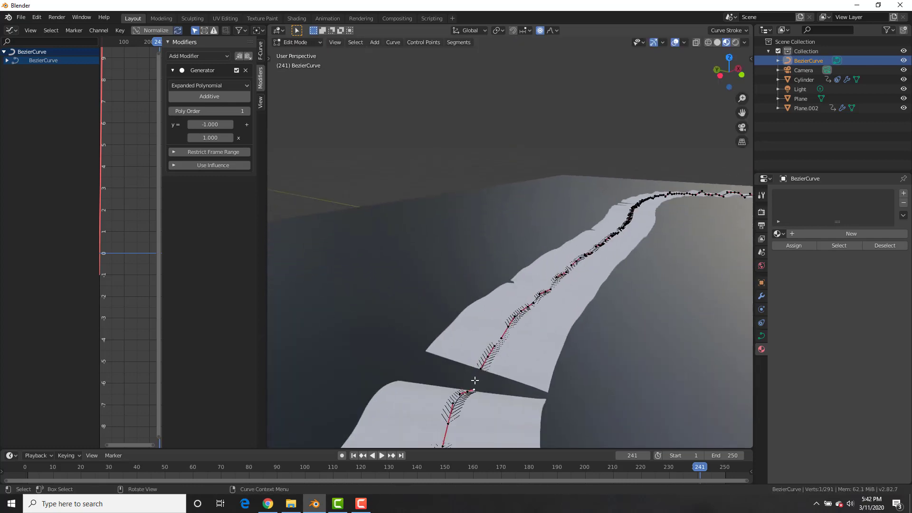
{"action": "left_click", "coordinate": [468, 392]}
{"action": "key", "text": "g"}
{"action": "key", "text": "z"}
{"action": "left_click", "coordinate": [466, 379]}
Play the animation from the start to check the roll travelling along the wavy curve.
{"action": "scroll", "coordinate": [657, 243], "scroll_direction": "down", "scroll_amount": 3}
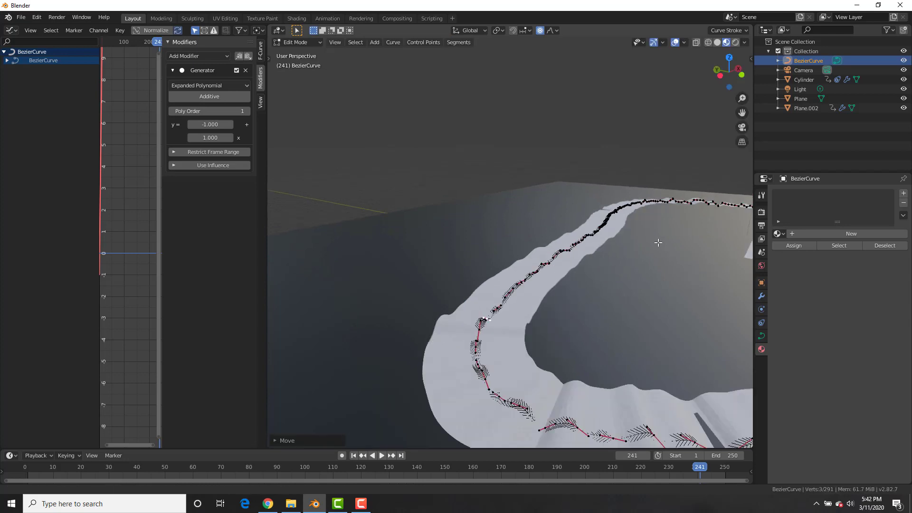
{"action": "scroll", "coordinate": [658, 243], "scroll_direction": "down", "scroll_amount": 3}
{"action": "middle_click_drag", "start_coordinate": [658, 243], "coordinate": [583, 257], "text": "shift"}
{"action": "key", "text": "Tab"}
{"action": "key", "text": "shift+Left"}
{"action": "key", "text": "space"}
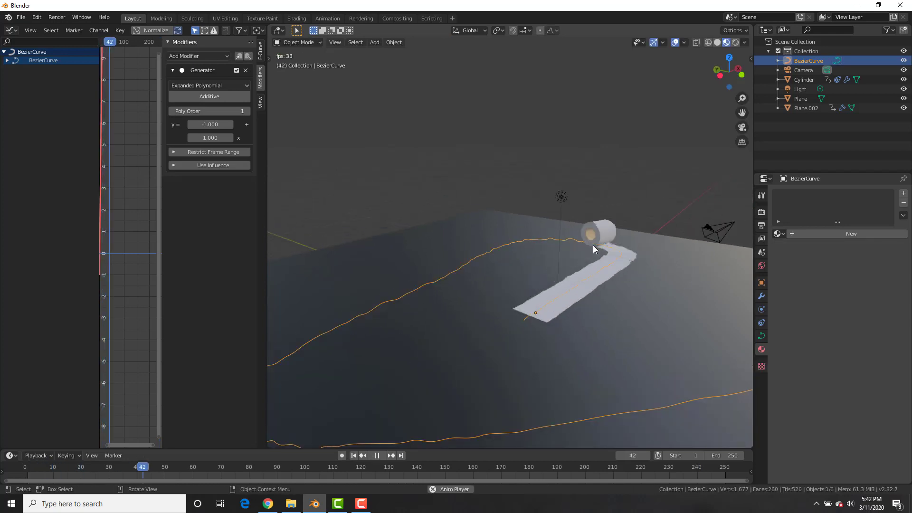
{"action": "scroll", "coordinate": [594, 243], "scroll_direction": "down", "scroll_amount": 3}
{"action": "mouse_move", "coordinate": [594, 244]}
{"action": "middle_mouse_down"}
{"action": "mouse_move", "coordinate": [574, 246]}
{"action": "mouse_move", "coordinate": [582, 236]}
{"action": "middle_mouse_up"}
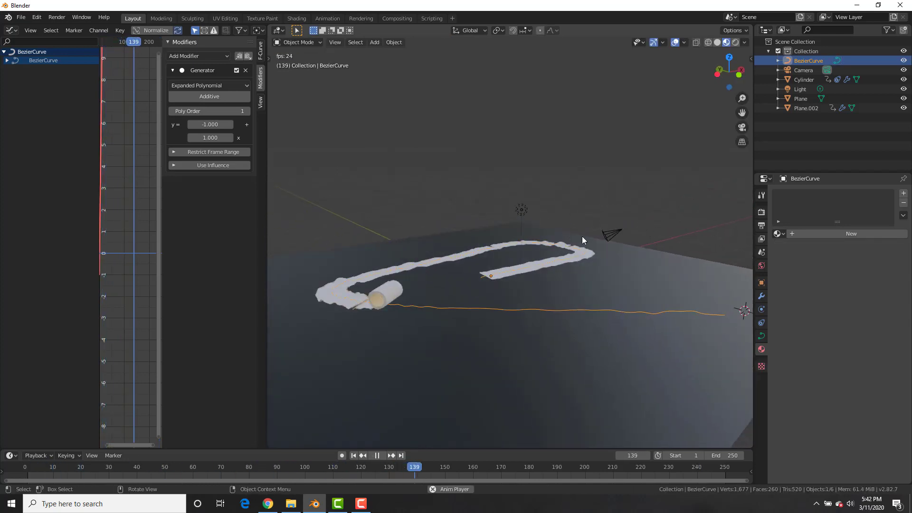
{"action": "key", "text": "space"}
Undo the gap fixes and the random Z displacement of the curve points.
{"action": "key", "text": "Tab"}
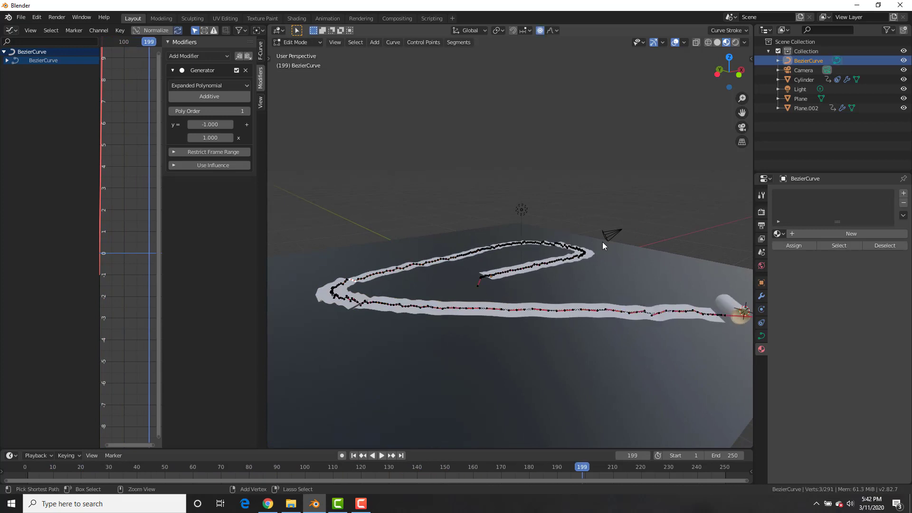
{"action": "key", "text": "ctrl+z"}
{"action": "key", "text": "ctrl+z"}
{"action": "key", "text": "ctrl+z"}
{"action": "key", "text": "ctrl+z"}
{"action": "key", "text": "ctrl+z"}
{"action": "key", "text": "ctrl+z"}
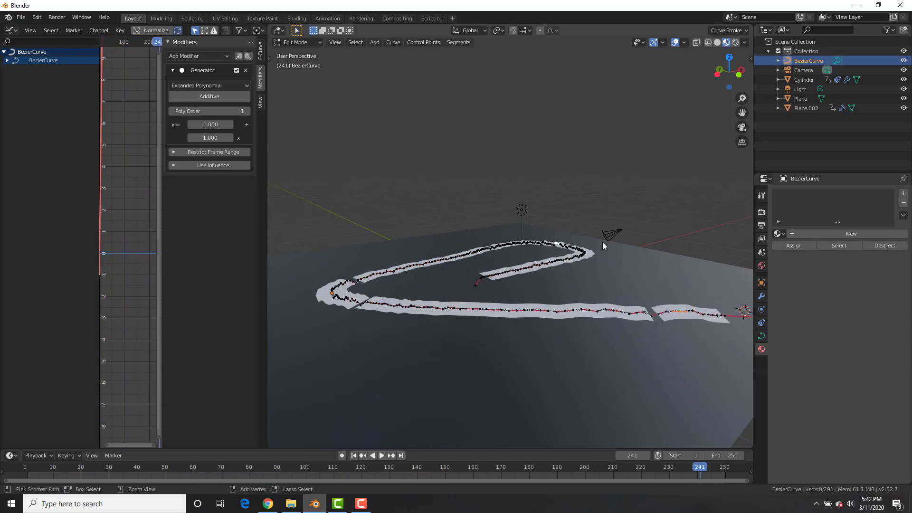
{"action": "key", "text": "ctrl+z"}
Set the falloff to Random and raise the selected curve points about 0.05 m along Z with proportional size 23.23.
{"action": "key", "text": "g"}
{"action": "right_click", "coordinate": [594, 238]}
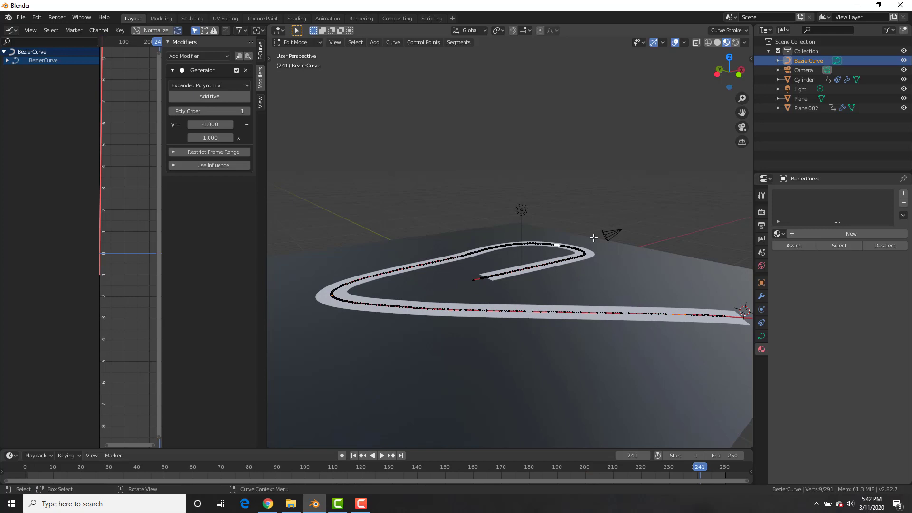
{"action": "left_click", "coordinate": [553, 30]}
{"action": "left_click", "coordinate": [534, 144]}
{"action": "key", "text": "g"}
{"action": "key", "text": "z"}
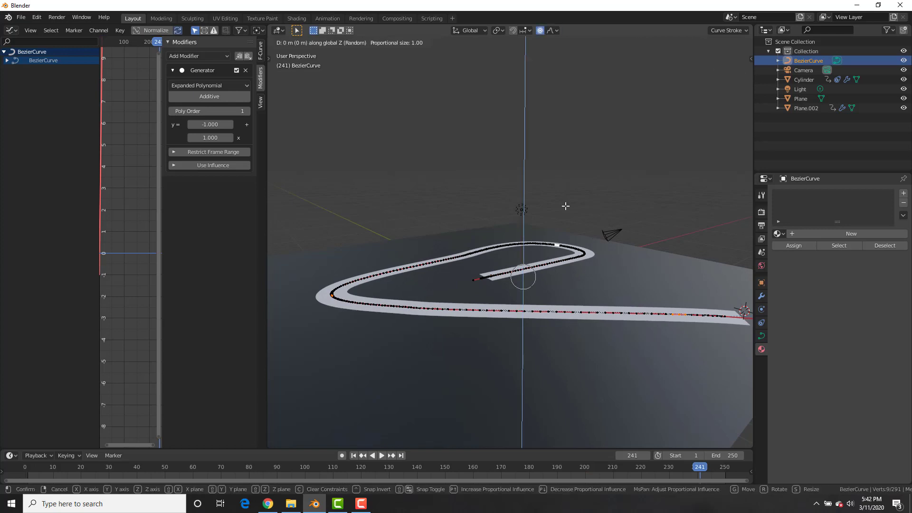
{"action": "scroll", "coordinate": [565, 206], "scroll_direction": "down", "scroll_amount": 13}
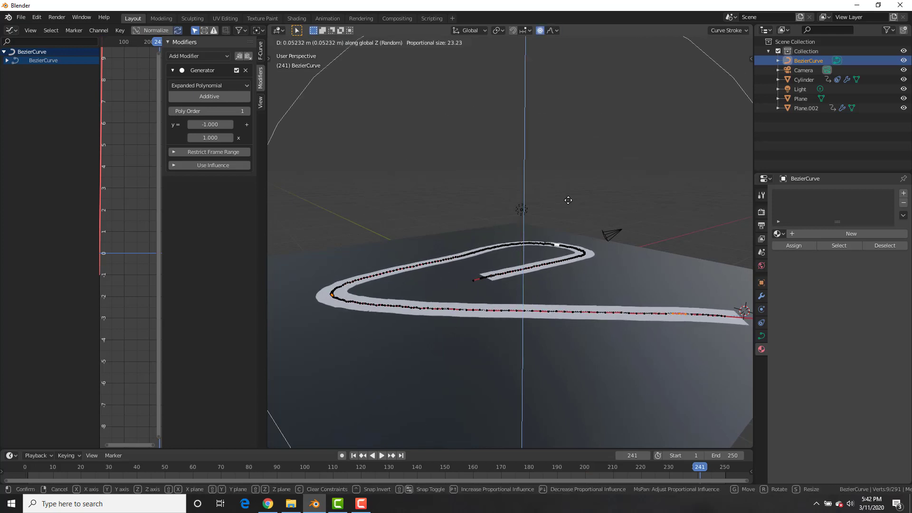
{"action": "key", "text": "Escape"}
{"action": "key", "text": "Tab"}
Play the animation to check how the roll follows the slightly uneven curve.
{"action": "key", "text": "space"}
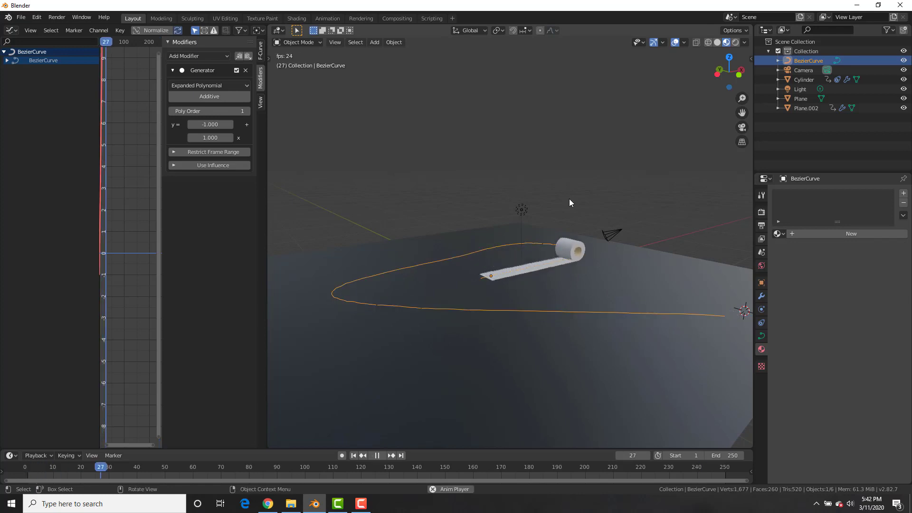
{"action": "scroll", "coordinate": [532, 239], "scroll_direction": "up", "scroll_amount": 7}
{"action": "scroll", "coordinate": [531, 243], "scroll_direction": "down", "scroll_amount": 4}
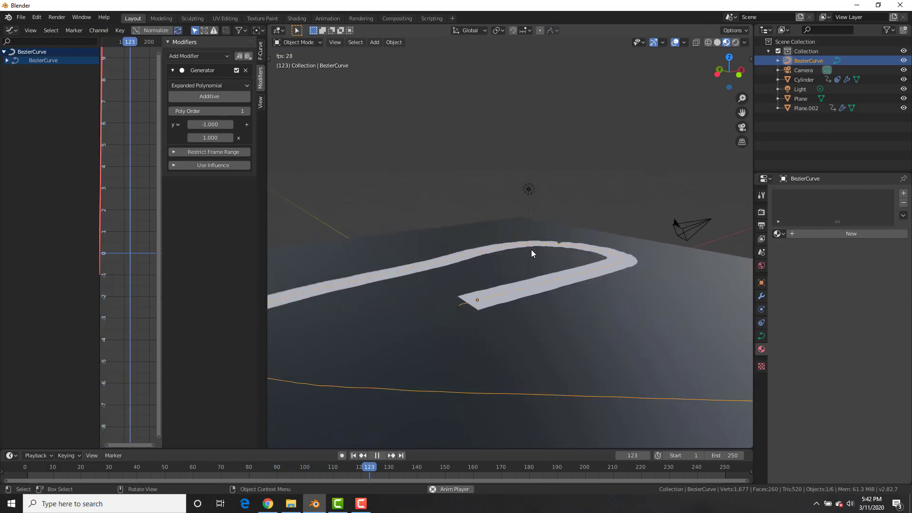
{"action": "scroll", "coordinate": [531, 249], "scroll_direction": "down", "scroll_amount": 3}
{"action": "key", "text": "space"}
Raise the selected curve points along Z with random proportional size 23.23 to give the strip stronger waves.
{"action": "key", "text": "Tab"}
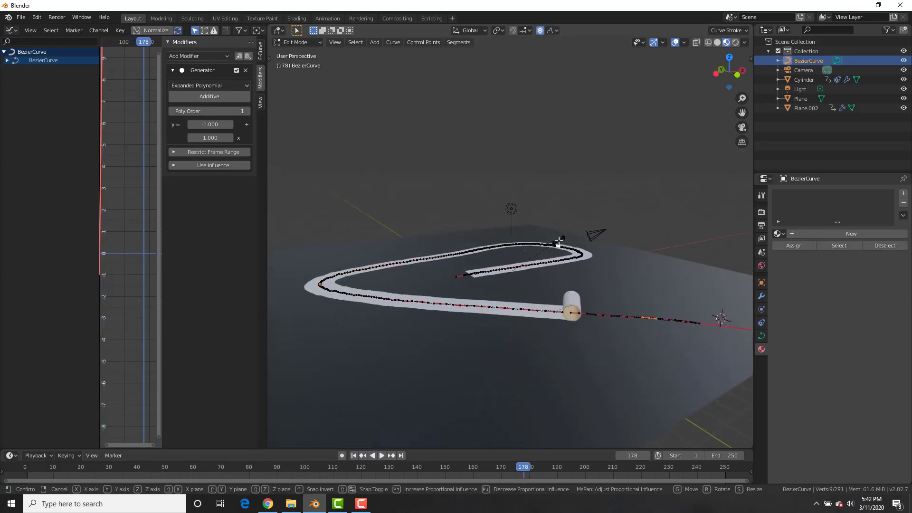
{"action": "key", "text": "g"}
{"action": "key", "text": "z"}
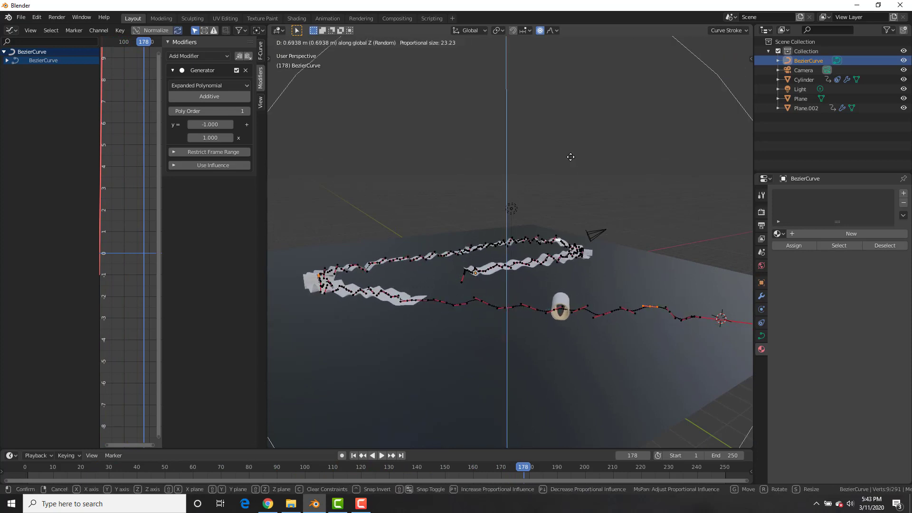
{"action": "left_click", "coordinate": [549, 188]}
{"action": "key", "text": "Tab"}
Play the animation from the start, restart it and pause at frame 9 to examine the waves beside the roll.
{"action": "key", "text": "shift+Left"}
{"action": "key", "text": "space"}
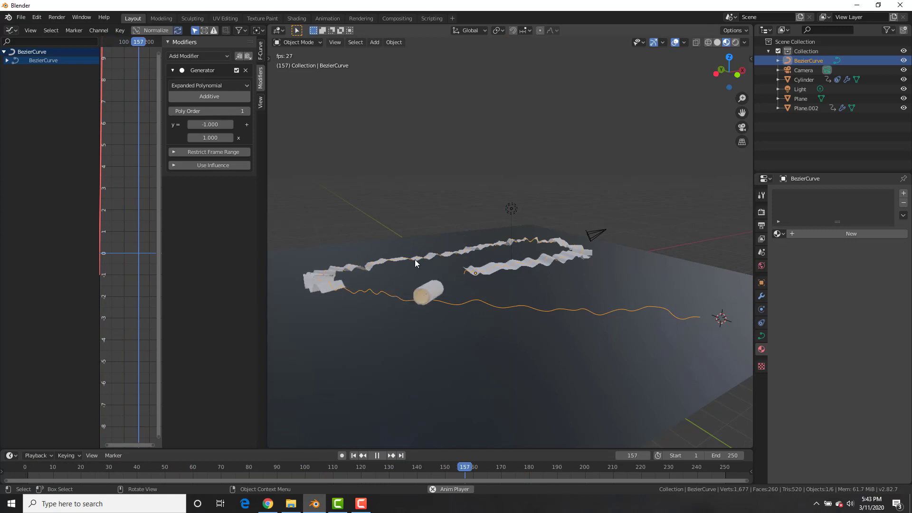
{"action": "key", "text": "shift+Left"}
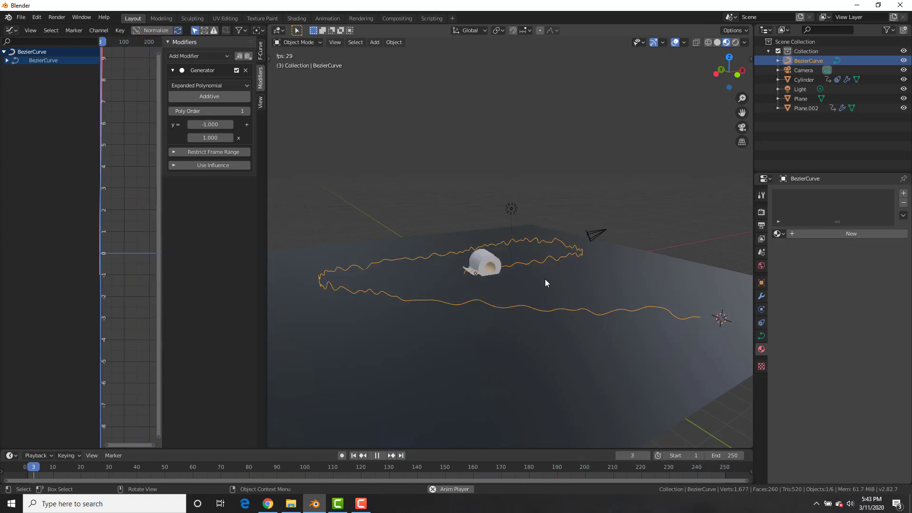
{"action": "key", "text": "space"}
{"action": "scroll", "coordinate": [505, 244], "scroll_direction": "up", "scroll_amount": 5}
{"action": "scroll", "coordinate": [505, 244], "scroll_direction": "down", "scroll_amount": 7}
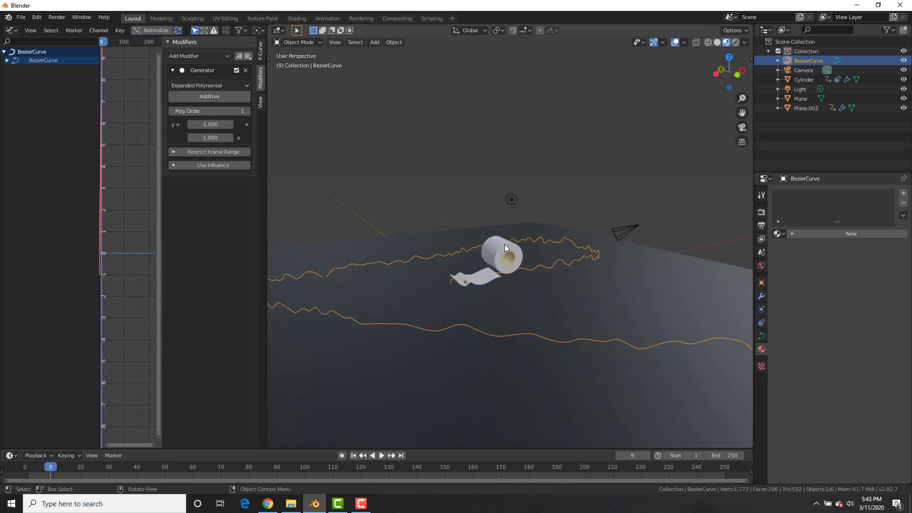
{"action": "scroll", "coordinate": [506, 269], "scroll_direction": "up", "scroll_amount": 9}
{"action": "middle_click_drag", "start_coordinate": [455, 290], "coordinate": [522, 254], "text": "shift"}
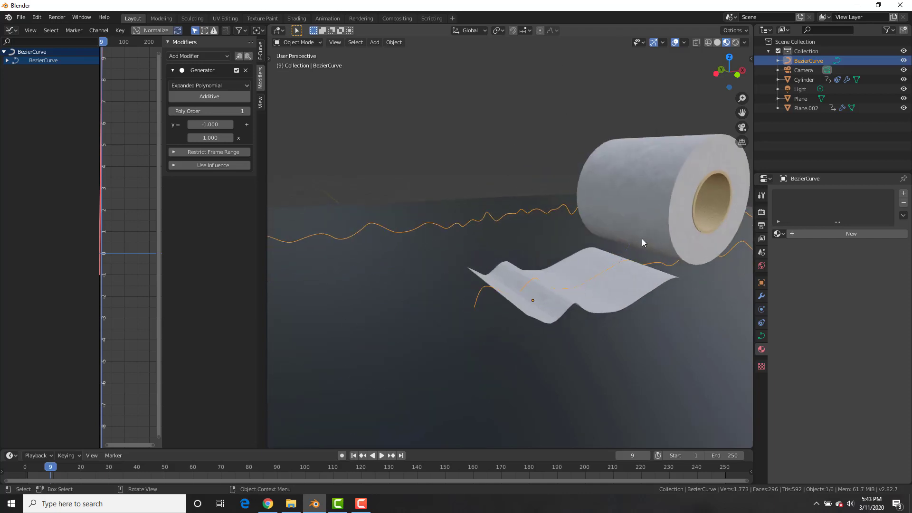
{"action": "left_click", "coordinate": [528, 276]}
{"action": "key", "text": "Tab"}
{"action": "key", "text": "s"}
{"action": "key", "text": "y"}
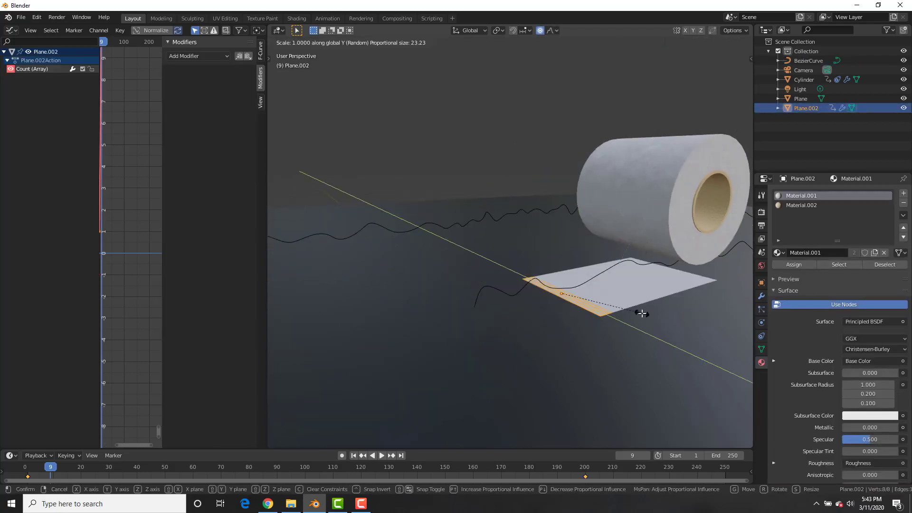
{"action": "key", "text": "x"}
{"action": "left_click", "coordinate": [631, 240]}
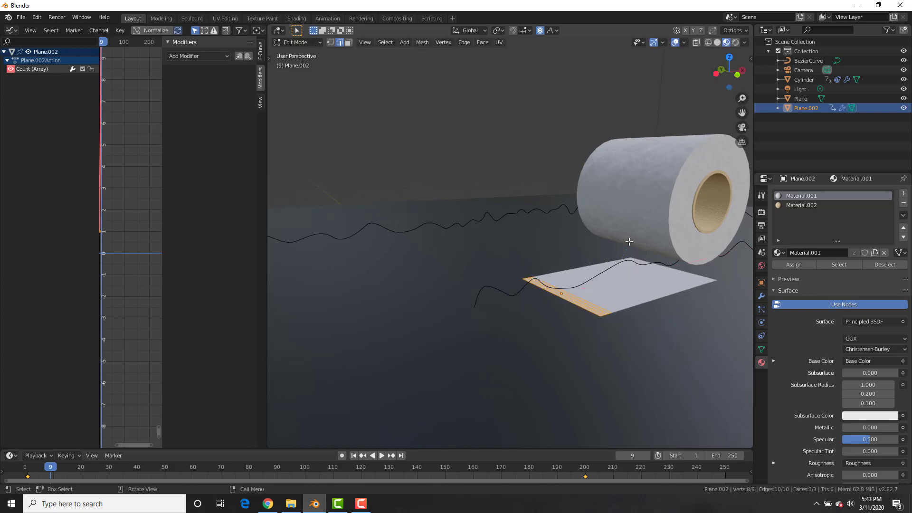
{"action": "scroll", "coordinate": [510, 247], "scroll_direction": "down", "scroll_amount": 5}
{"action": "key", "text": "Tab"}
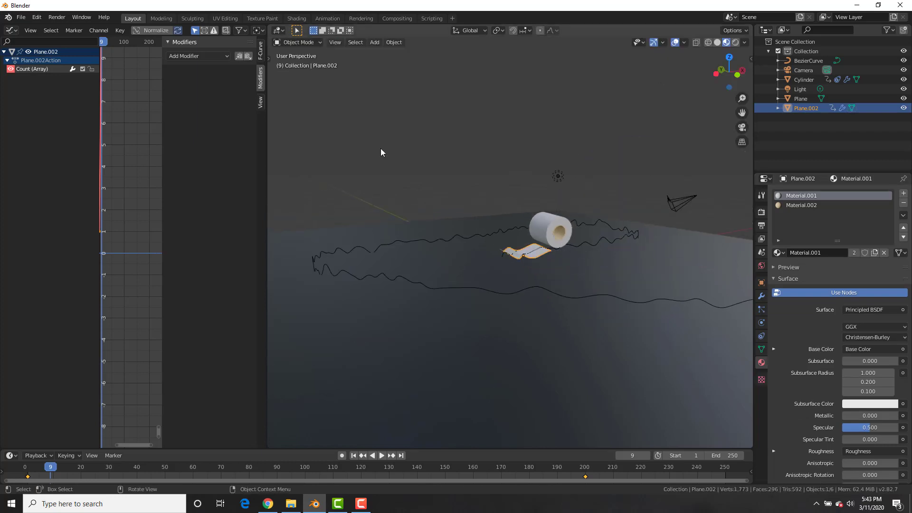
Deselect everything, play the animation to frame 138 and examine the wavy strip from a low angle.
{"action": "middle_click_drag", "start_coordinate": [486, 196], "coordinate": [507, 228]}
{"action": "scroll", "coordinate": [554, 228], "scroll_direction": "up", "scroll_amount": 5}
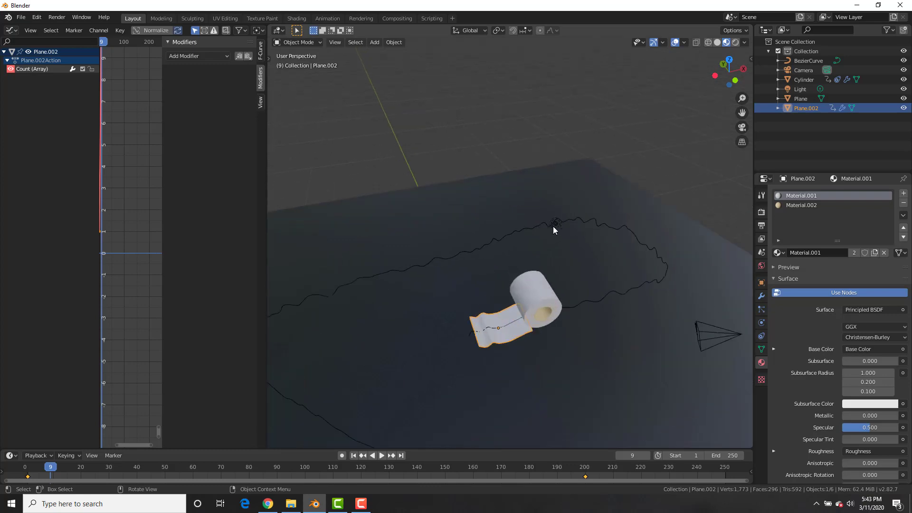
{"action": "scroll", "coordinate": [607, 334], "scroll_direction": "down", "scroll_amount": 3}
{"action": "left_click", "coordinate": [548, 125]}
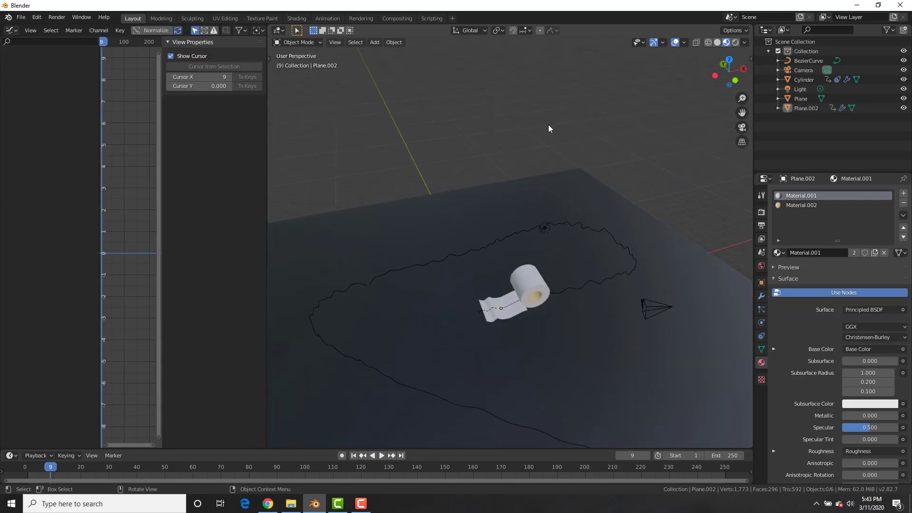
{"action": "middle_click_drag", "start_coordinate": [542, 150], "coordinate": [567, 158]}
{"action": "key", "text": "space"}
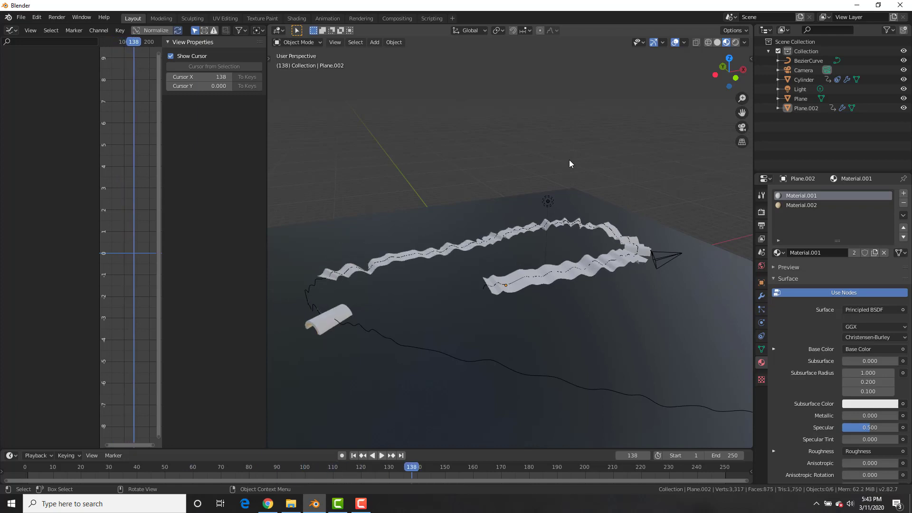
{"action": "key", "text": "space"}
{"action": "middle_click_drag", "start_coordinate": [569, 160], "coordinate": [539, 193]}
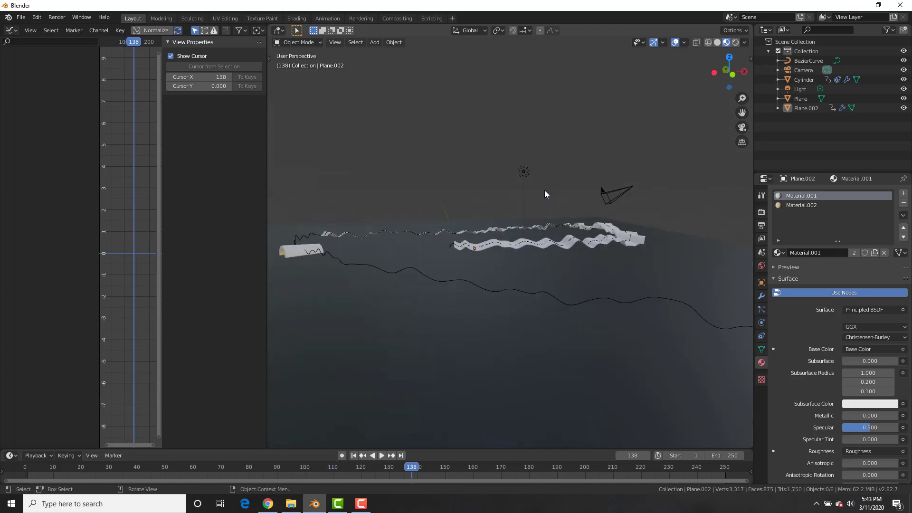